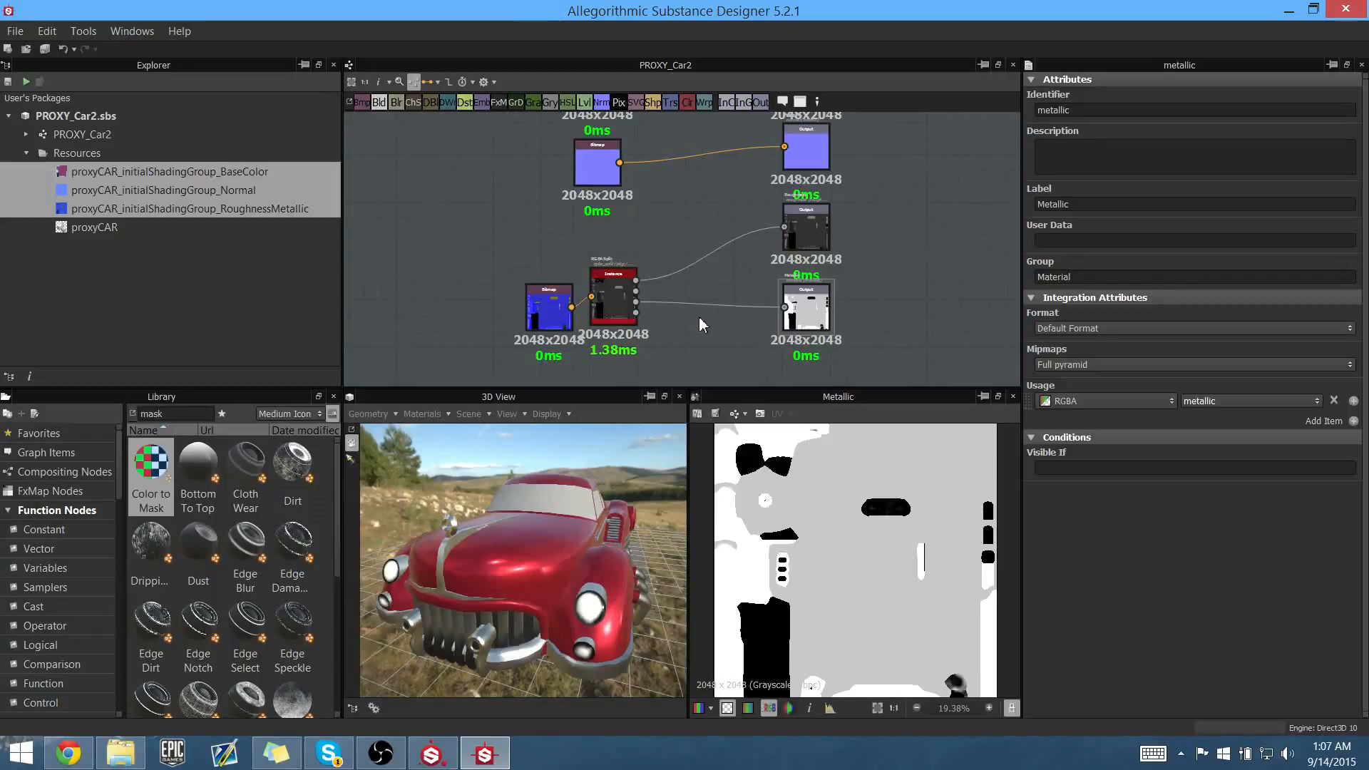
- Move the base colour bitmap node up, away from the normal bitmap, and show its texture in the 2D view
drag(691, 347, 678, 345)
drag(544, 529, 526, 528)
middle_drag(500, 234, 554, 329)
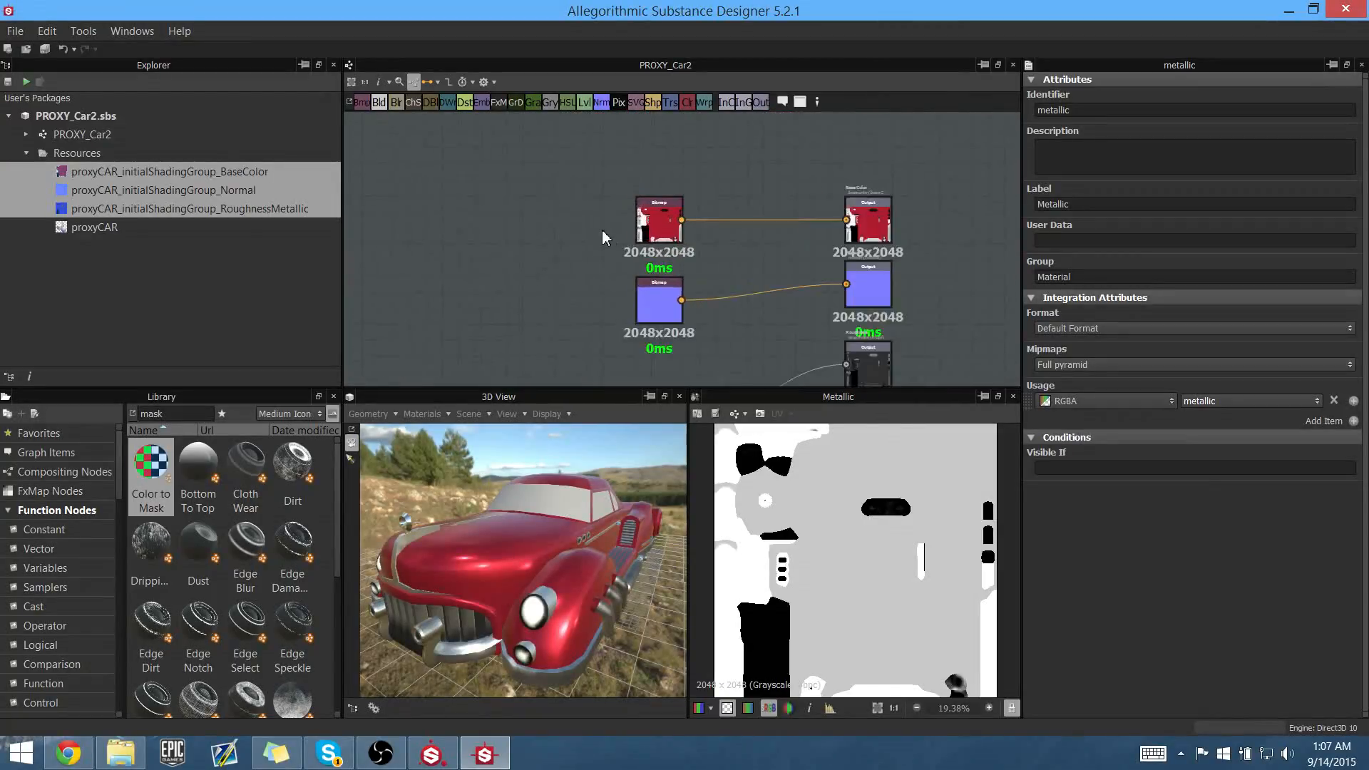
scroll(601, 230, up, 3)
click(694, 245)
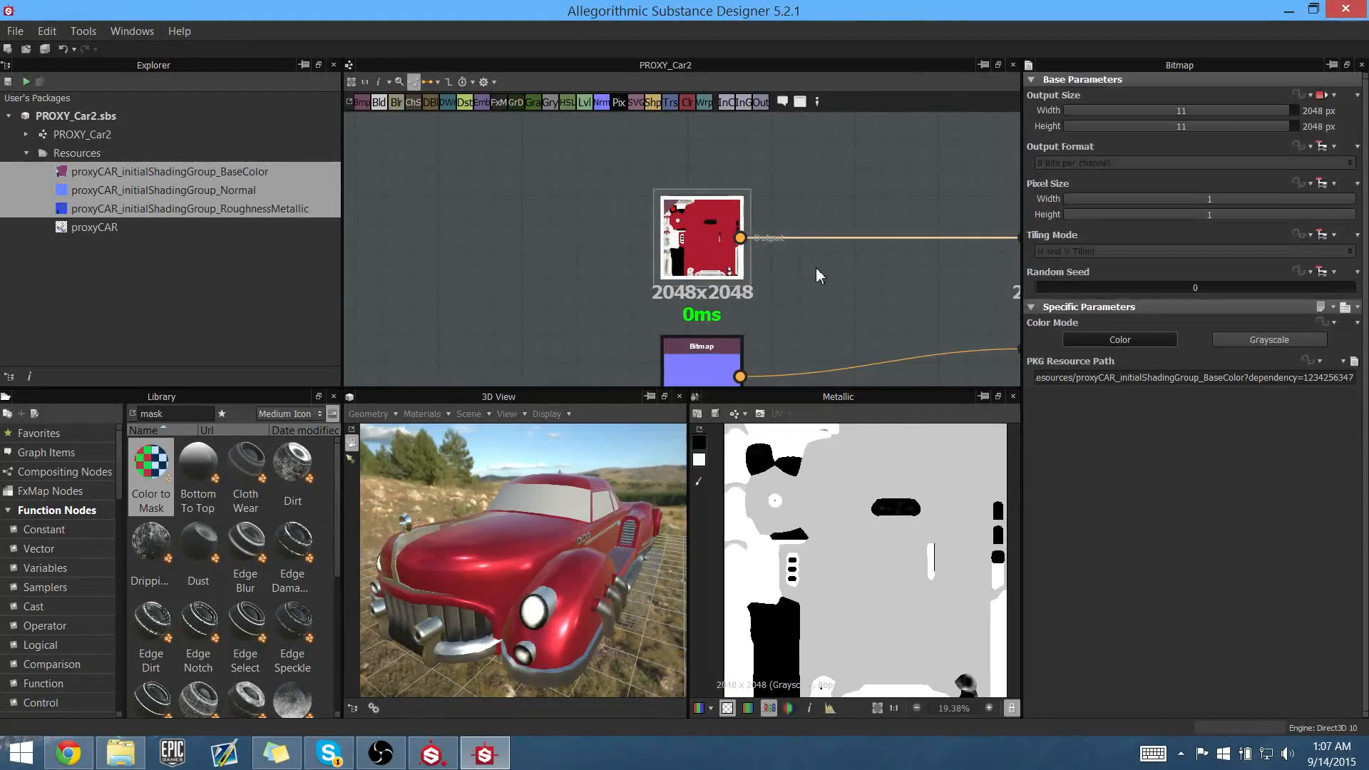
middle_drag(815, 269, 792, 279)
drag(680, 268, 670, 236)
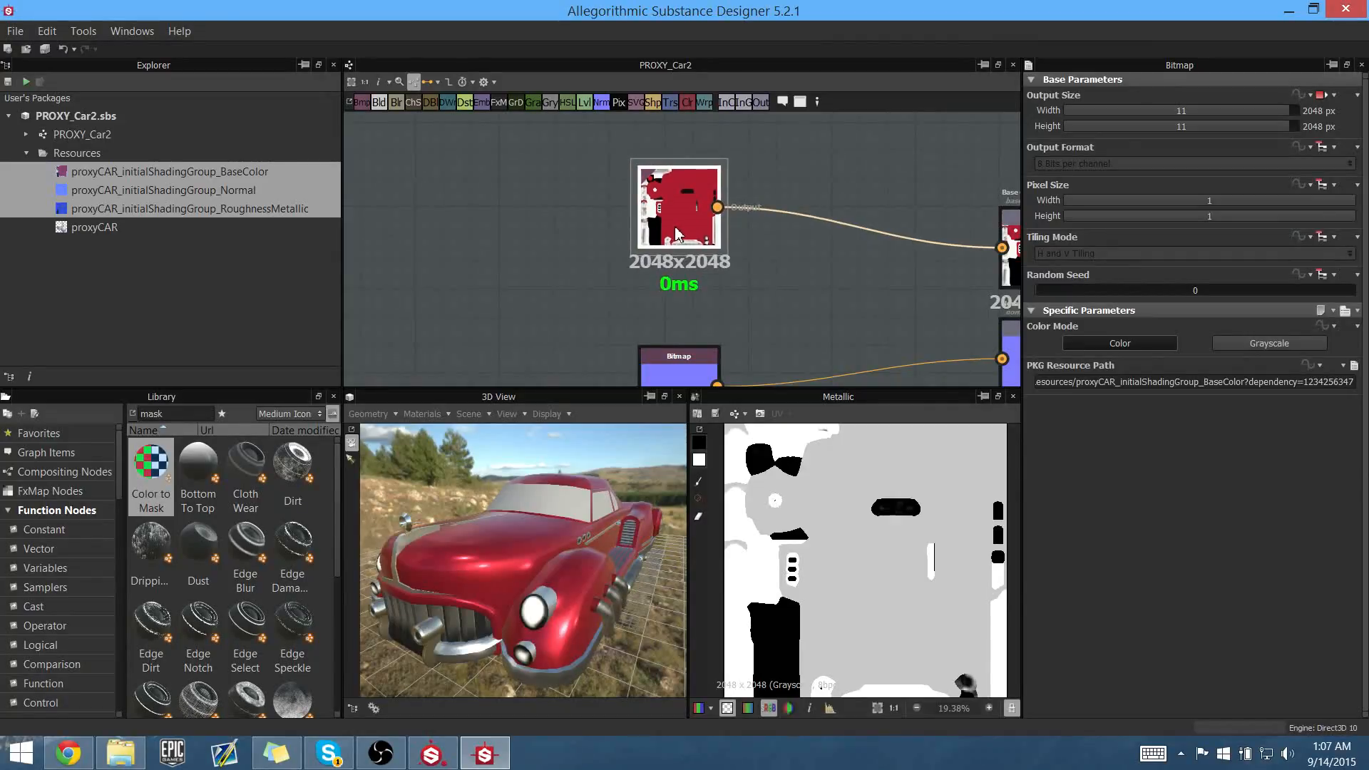
double_click(671, 235)
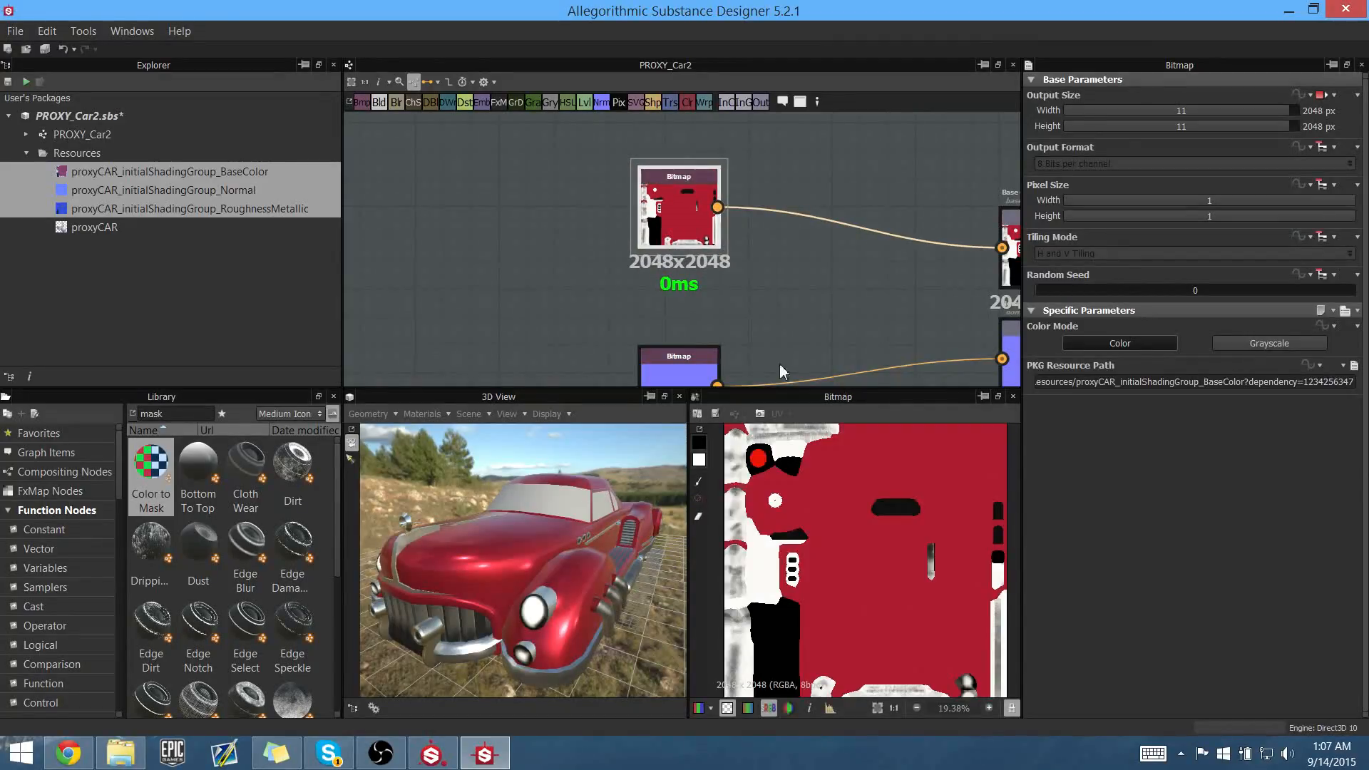
- Spread the Base Color output and the base colour bitmap node far apart to make room for new nodes
middle_drag(787, 311, 671, 311)
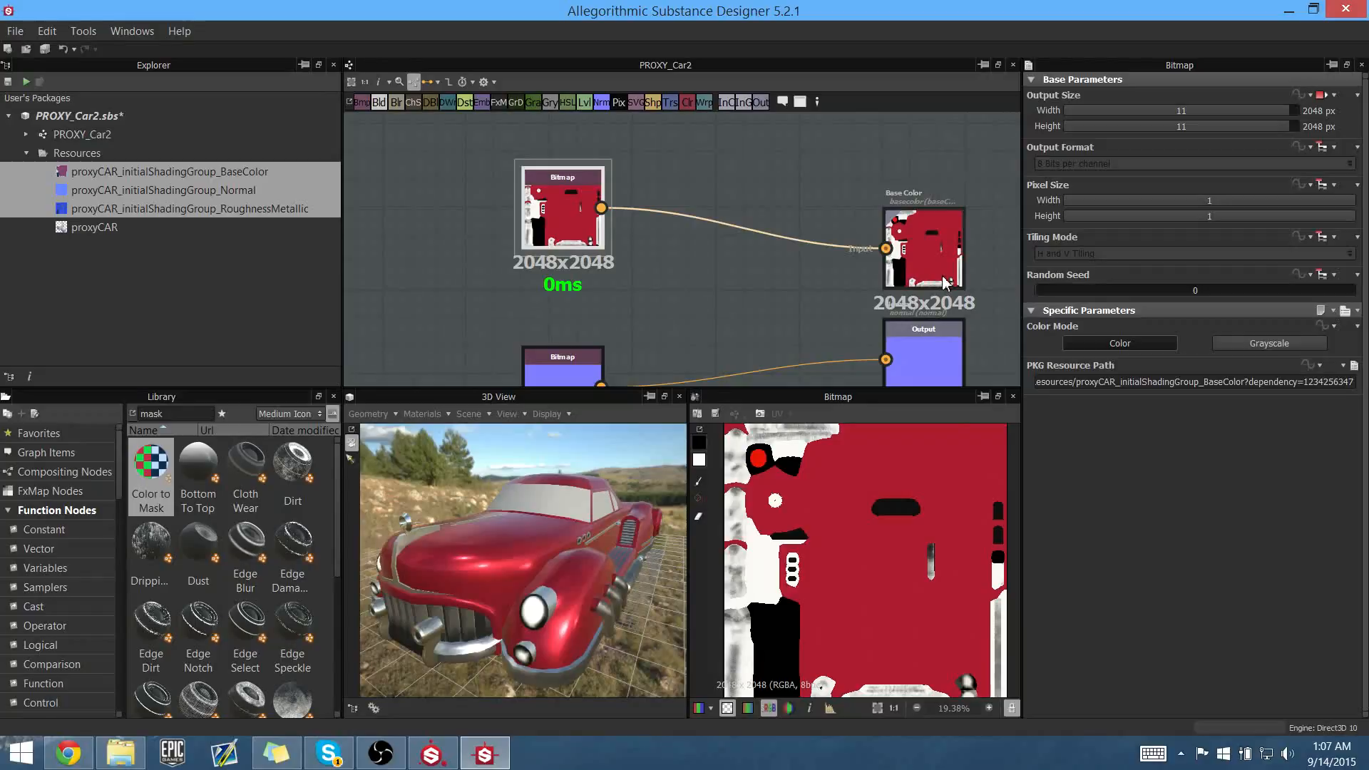
drag(947, 258, 947, 213)
middle_drag(709, 296, 859, 285)
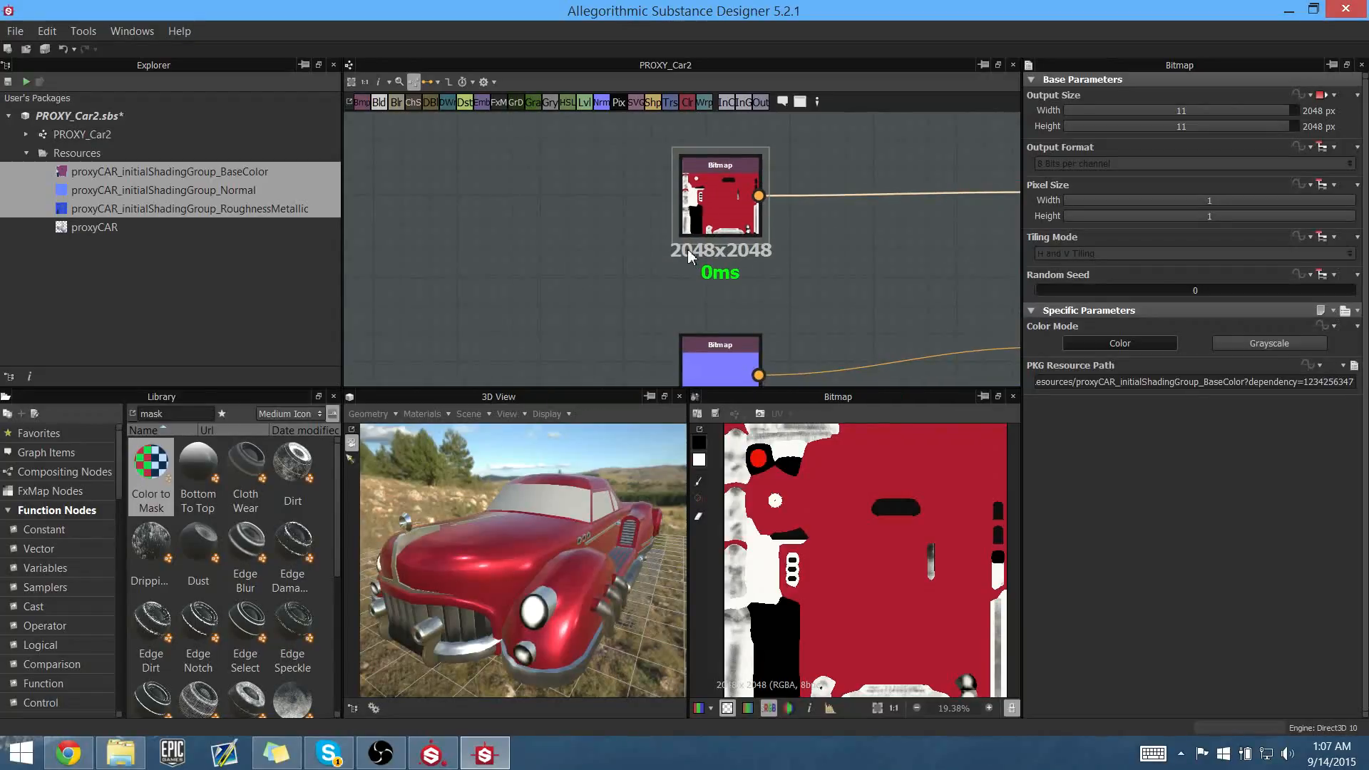
drag(698, 240, 372, 221)
middle_drag(532, 224, 699, 278)
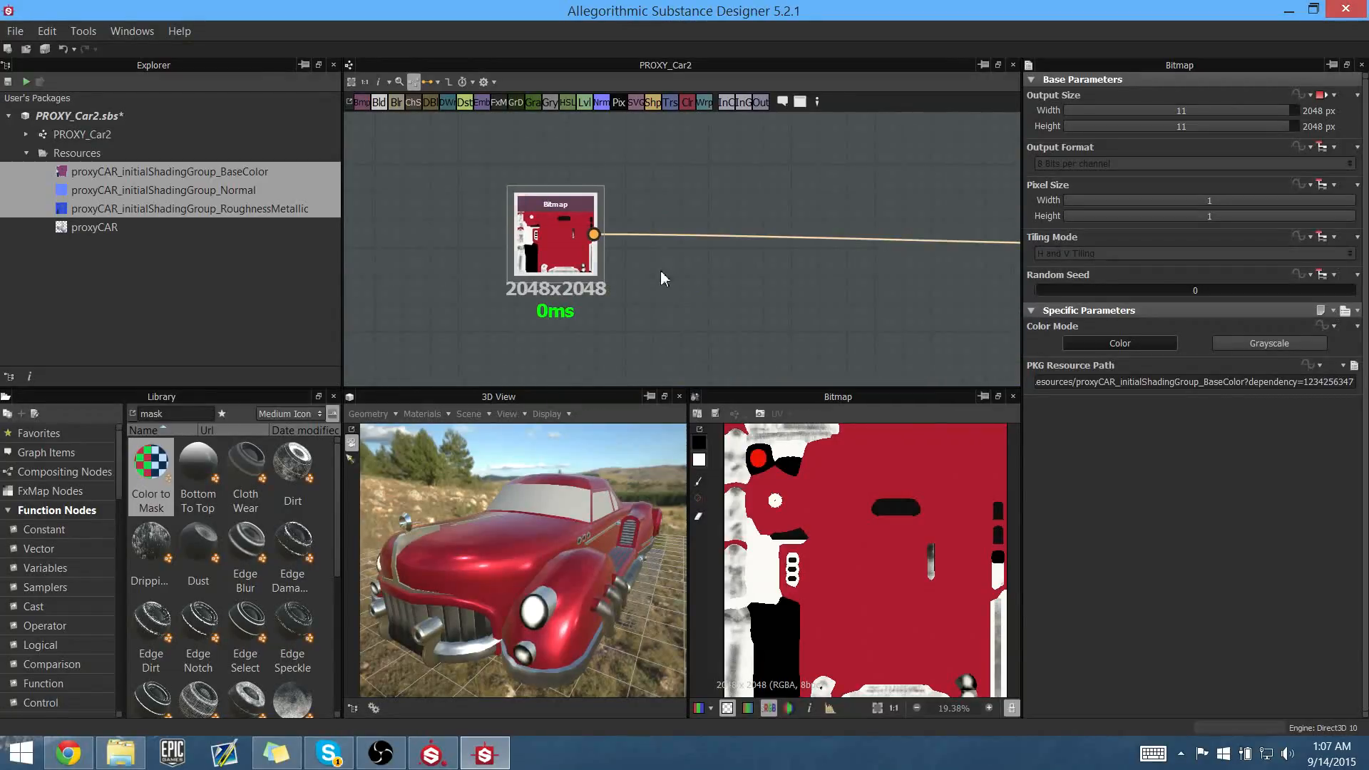
drag(547, 242, 450, 227)
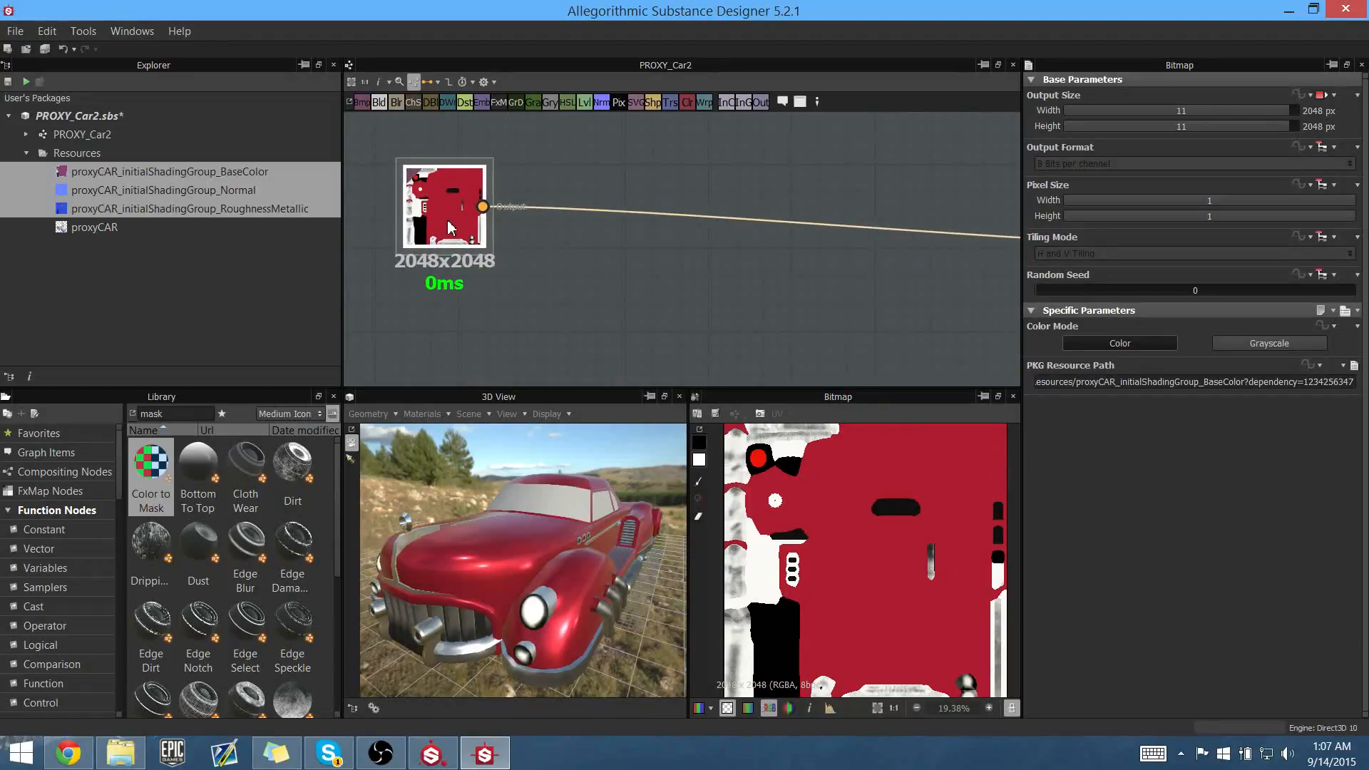
drag(533, 493, 499, 507)
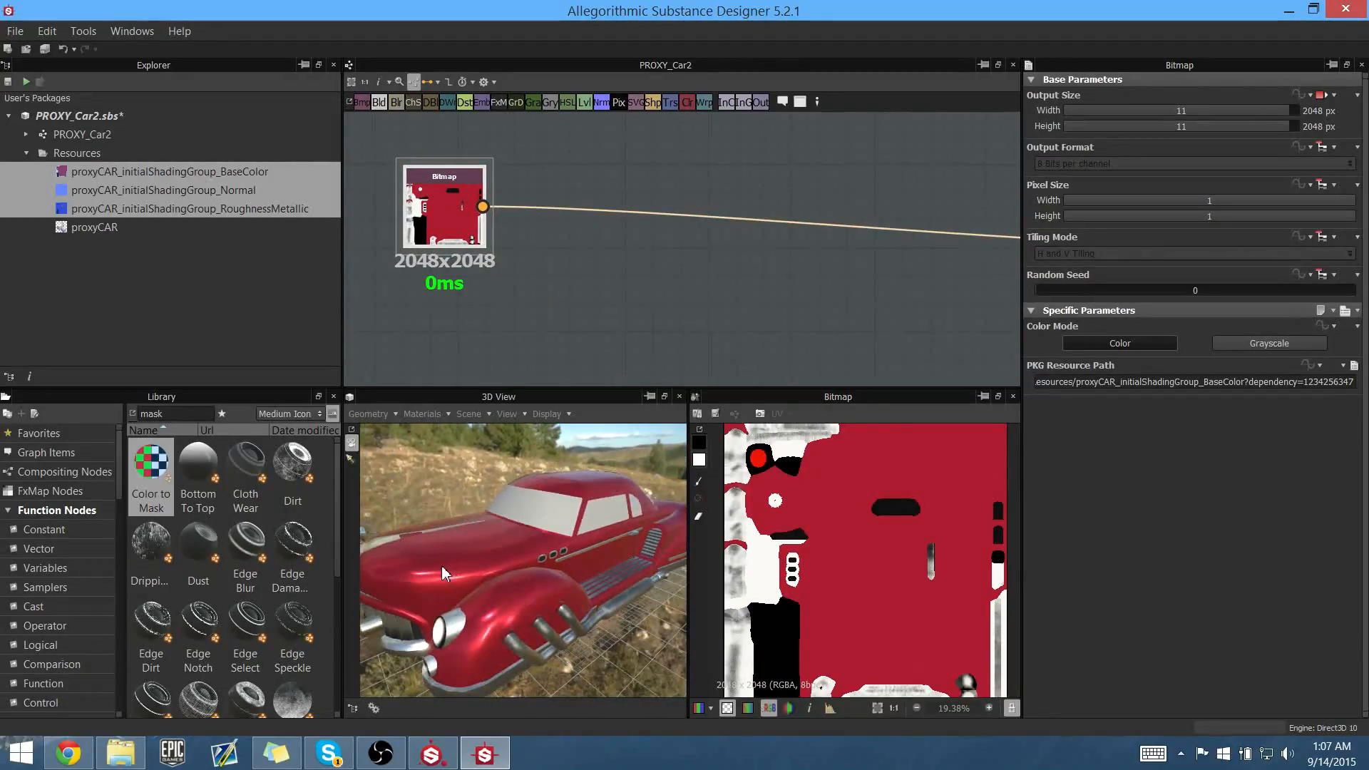
drag(442, 572, 549, 620)
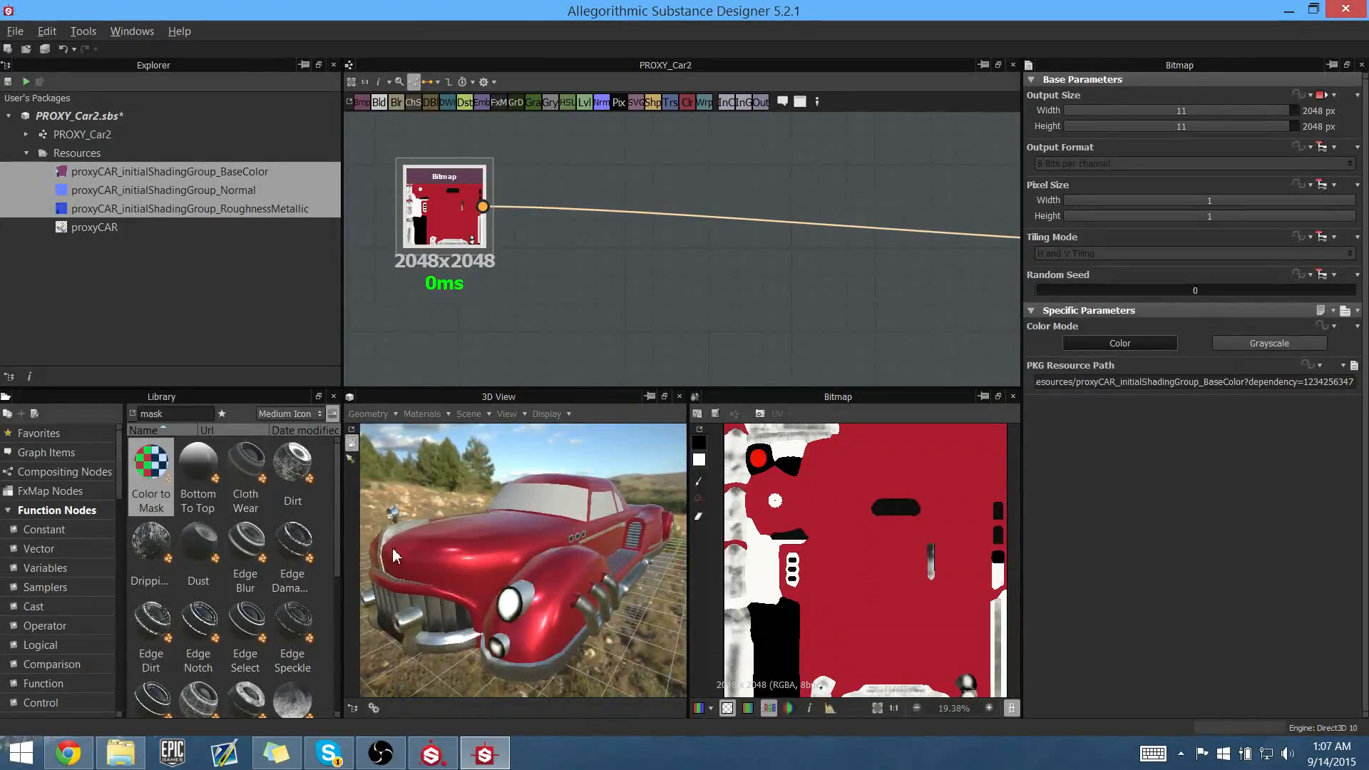
drag(395, 555, 418, 560)
mouse_move(589, 264)
middle_down()
mouse_move(631, 270)
mouse_move(572, 255)
middle_up()
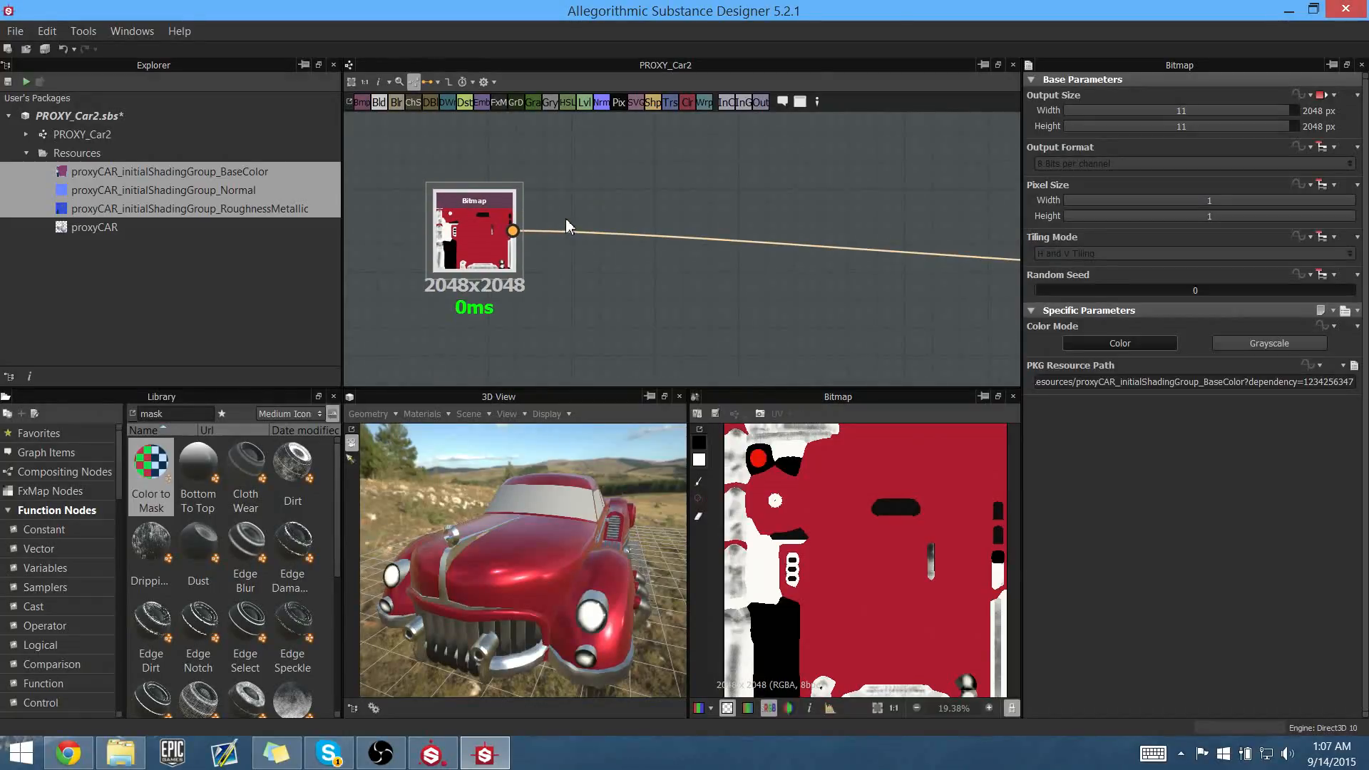
middle_drag(644, 211, 634, 215)
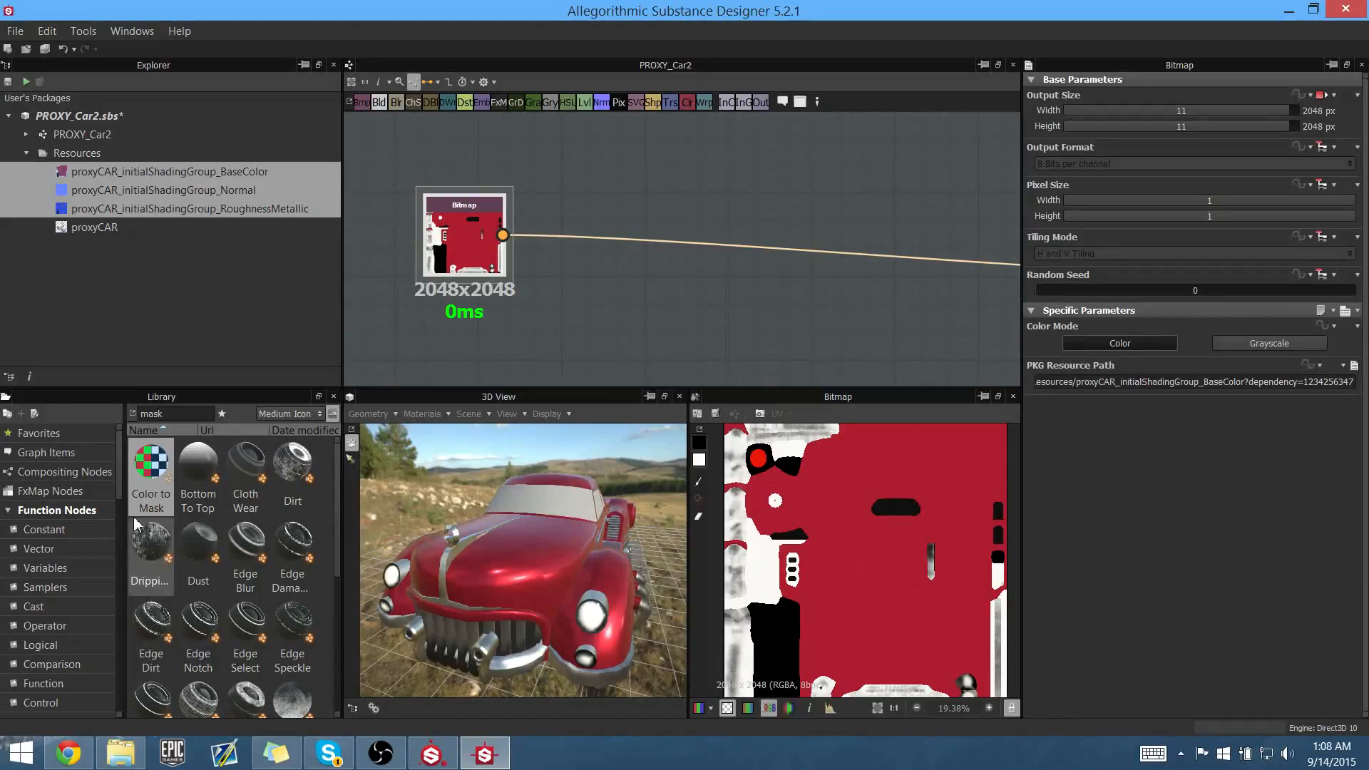
- Search the library for "mask" and add a Color to Mask node to the graph near the base colour bitmap
click(30, 473)
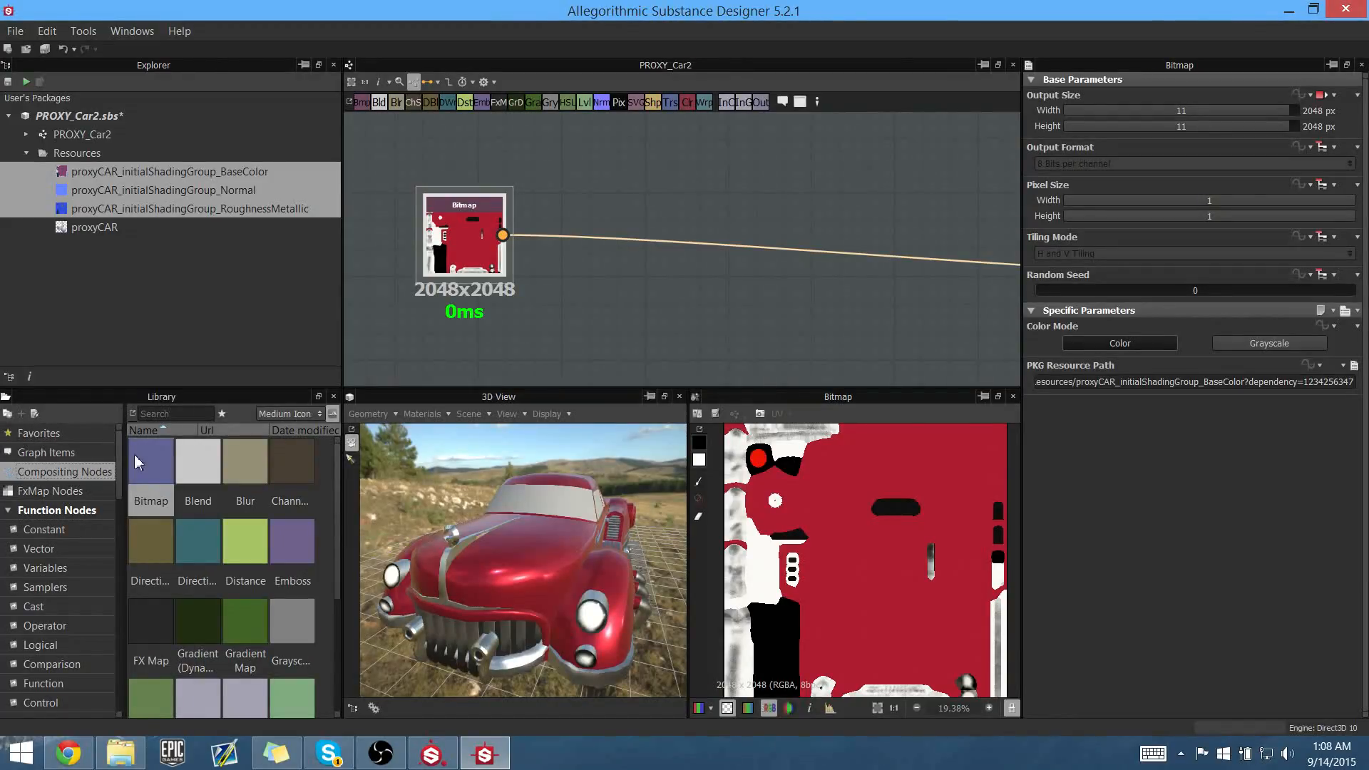
click(181, 414)
text(mask)
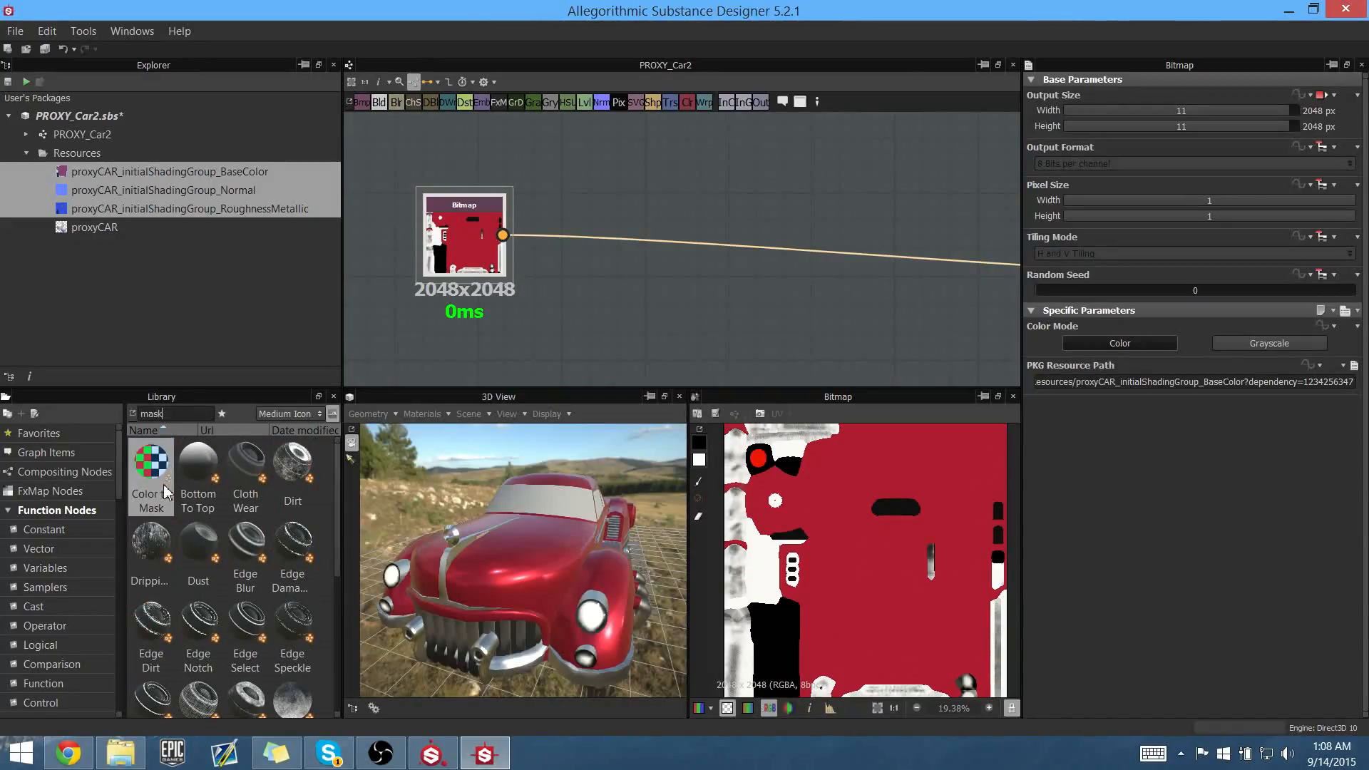
drag(151, 485, 654, 164)
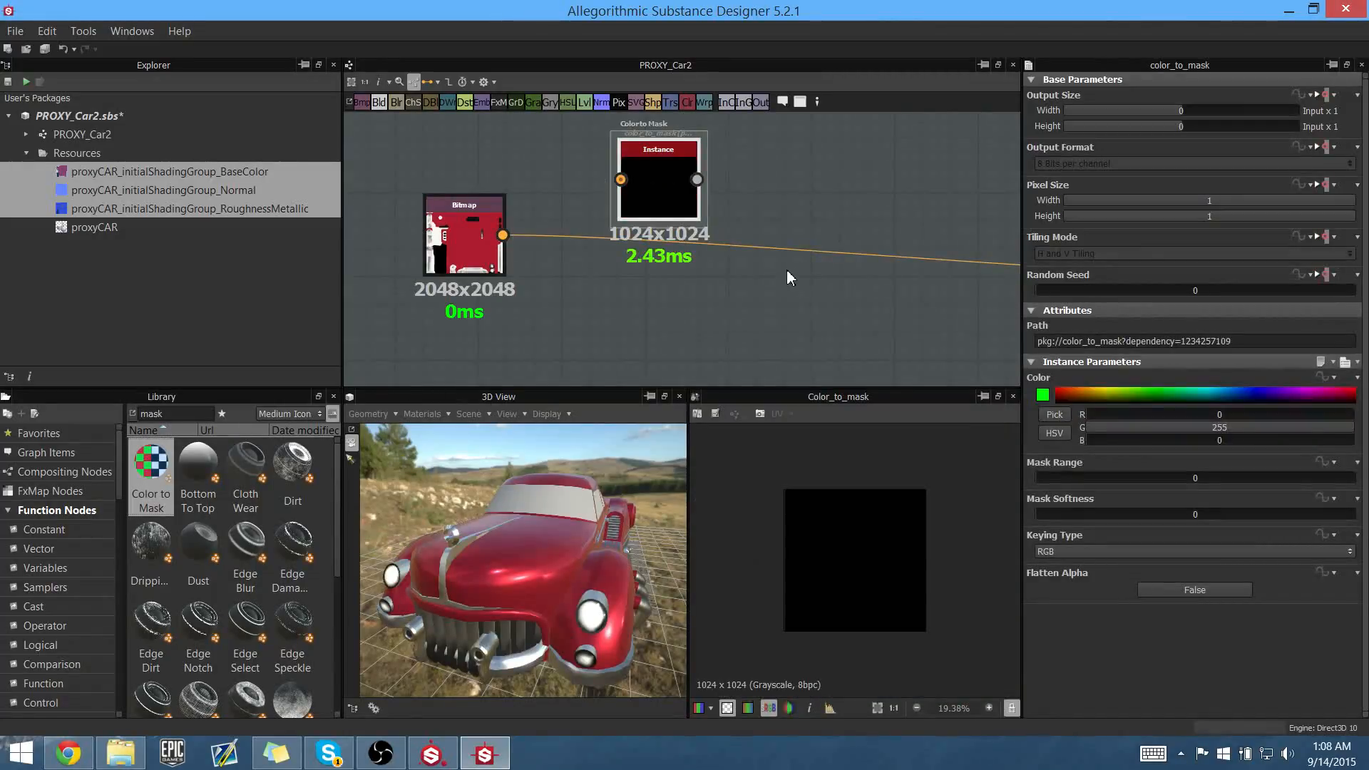
- Place the Color to Mask node below the existing link and connect the base colour bitmap's output to its colour input
middle_drag(745, 201, 727, 222)
drag(640, 217, 667, 213)
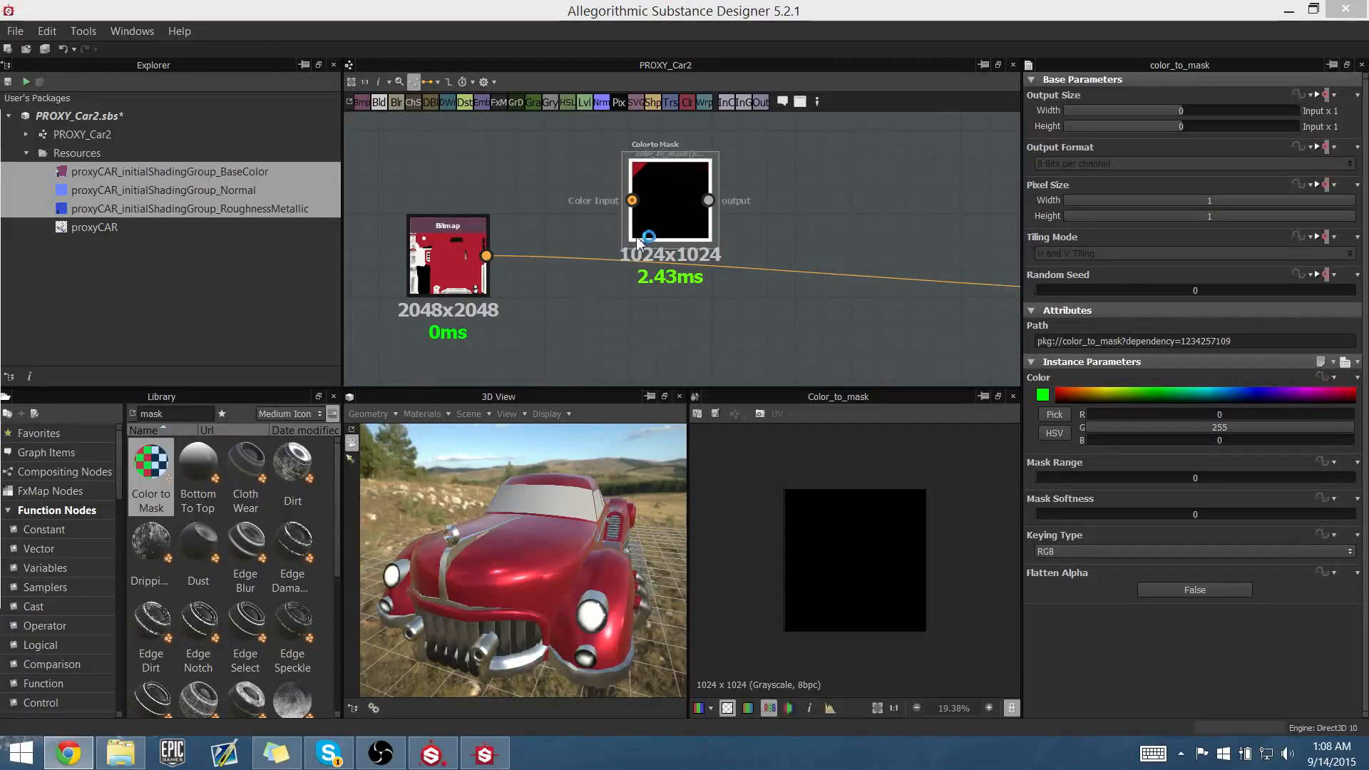
drag(710, 222, 657, 312)
middle_drag(596, 264, 589, 223)
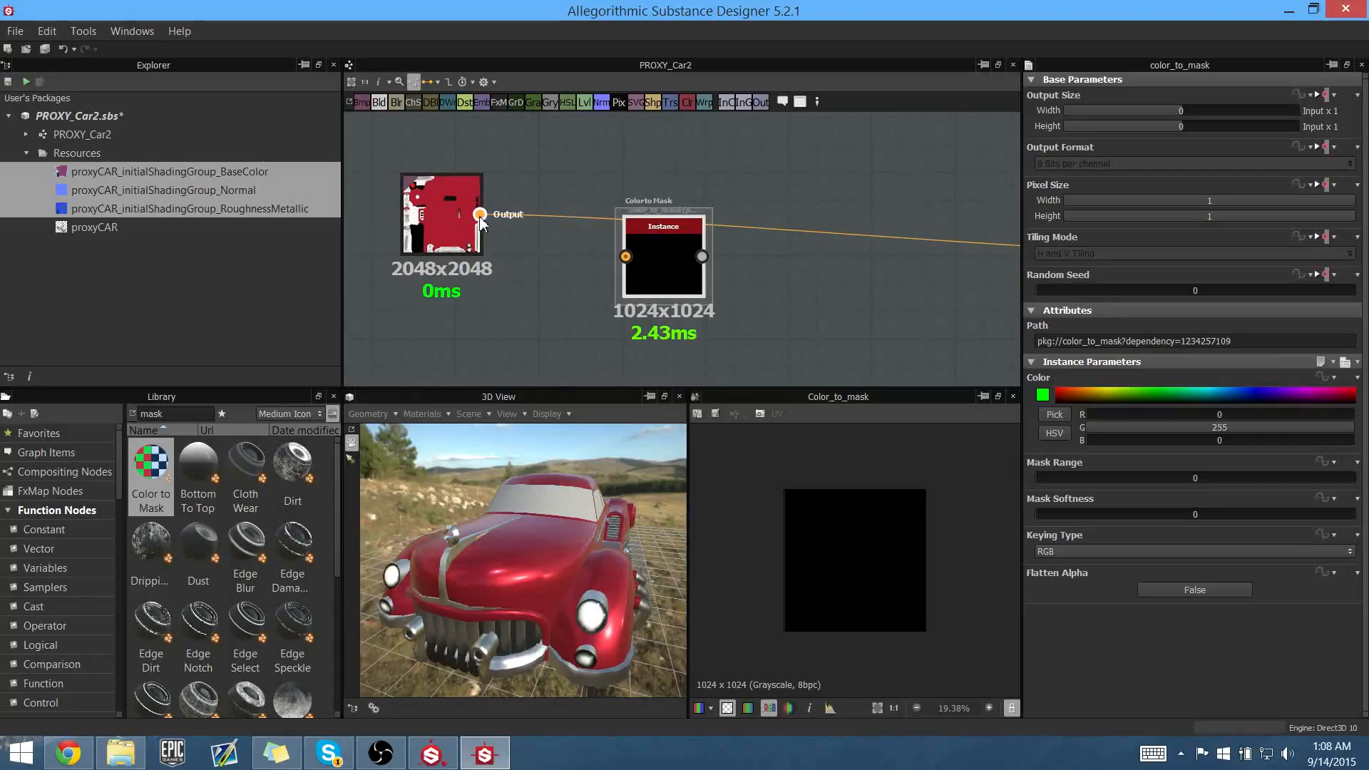
drag(479, 214, 633, 336)
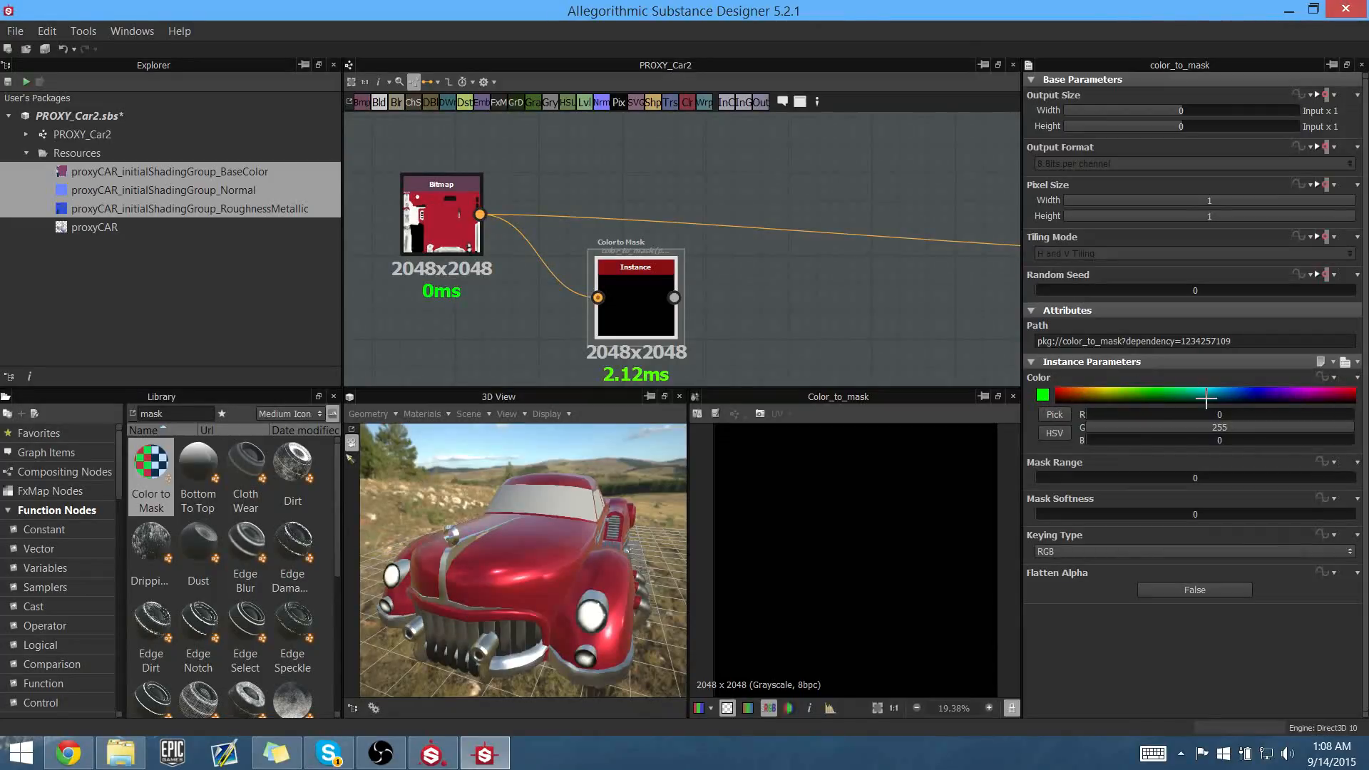
- Set the Color to Mask node's colour to the car body red (174, 29, 47), sampled from the displayed base colour texture
drag(1210, 398, 1268, 397)
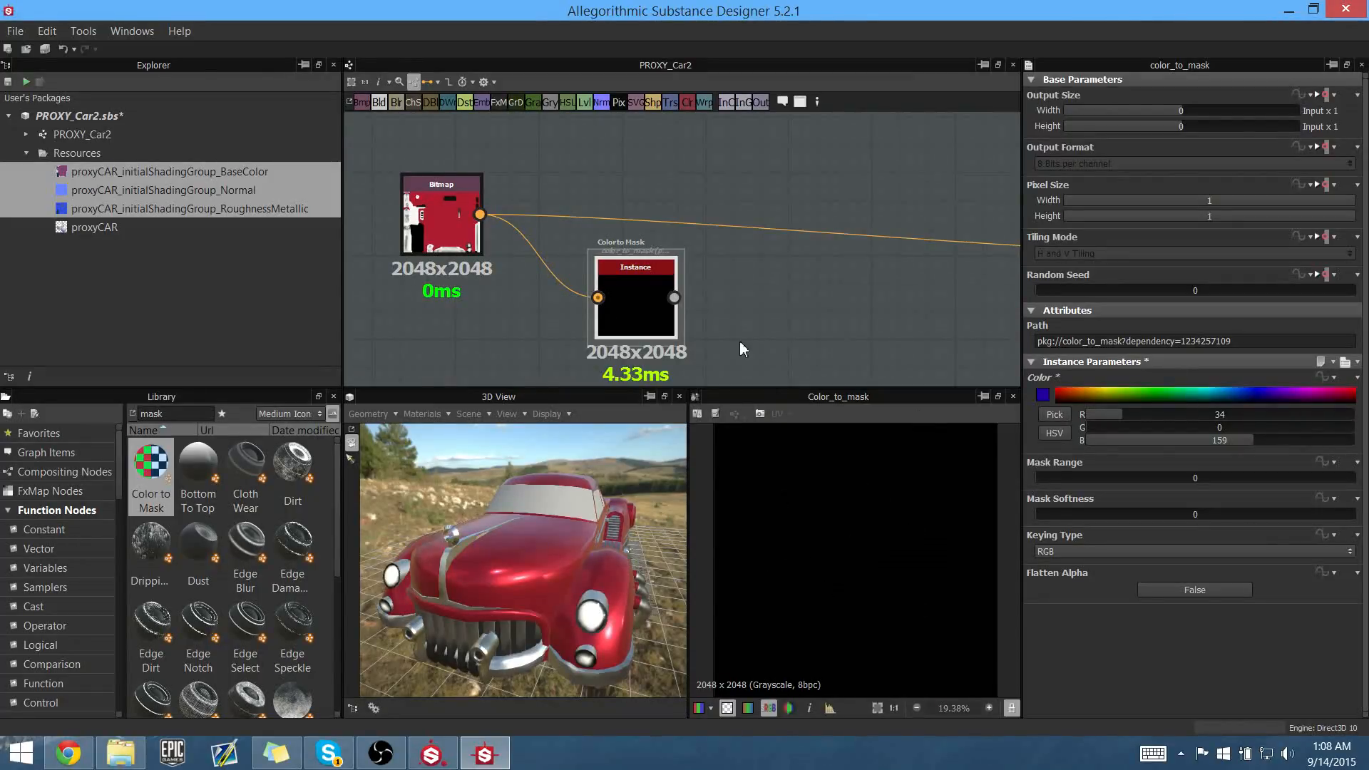
middle_drag(788, 299, 782, 278)
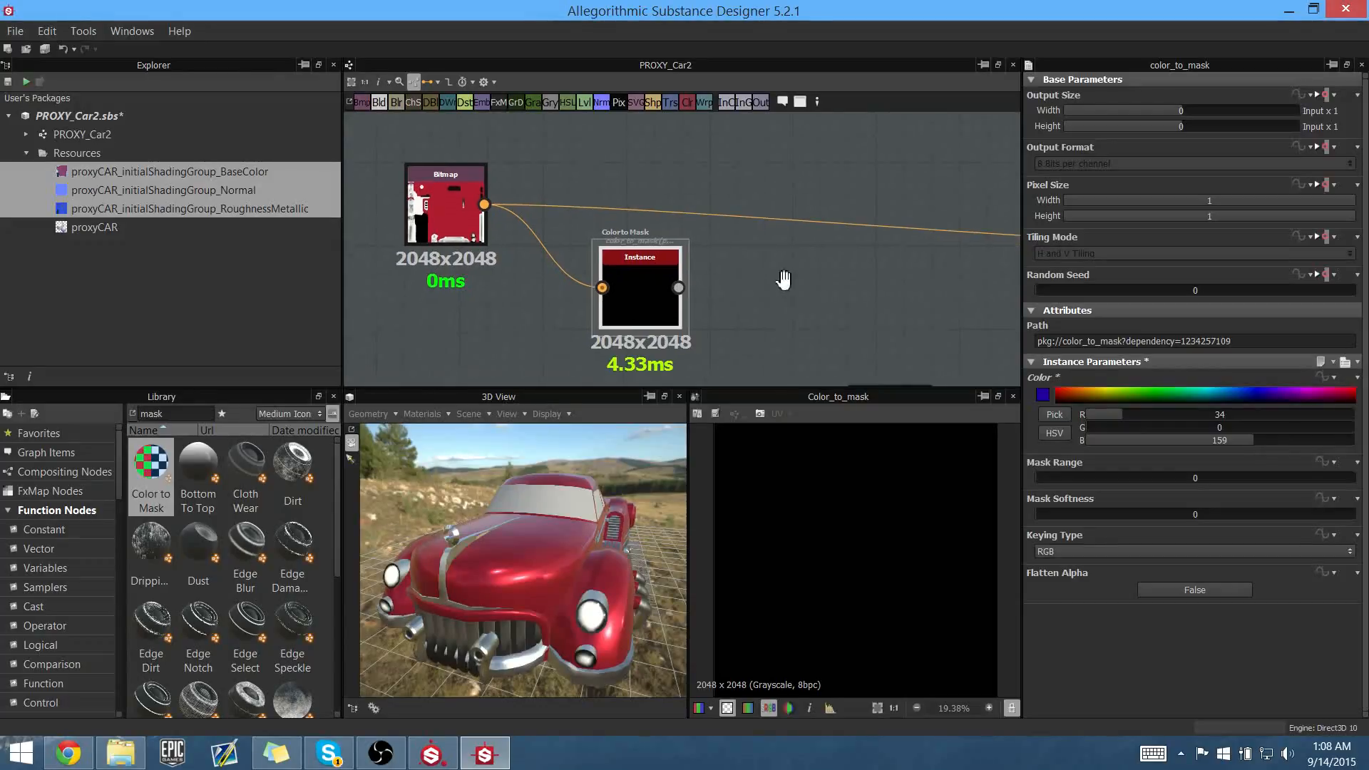
double_click(451, 222)
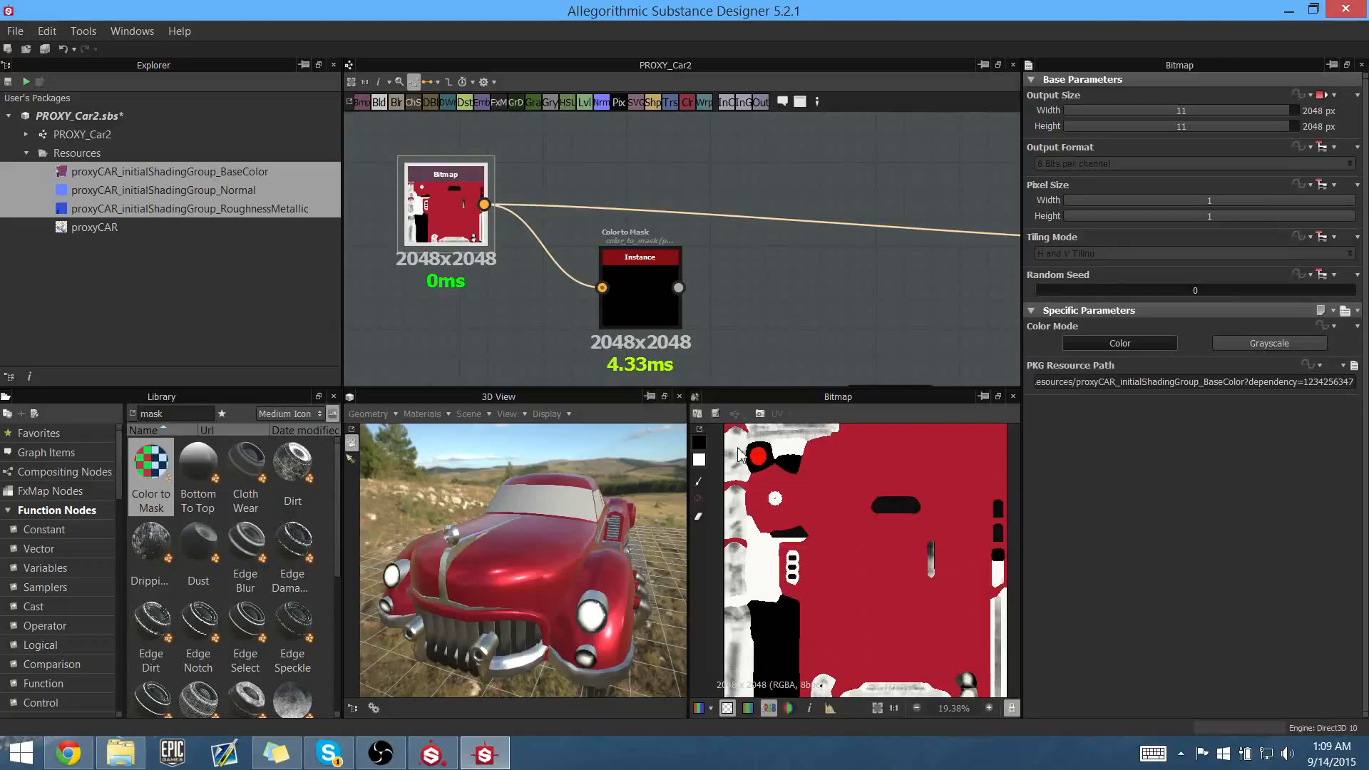
click(632, 297)
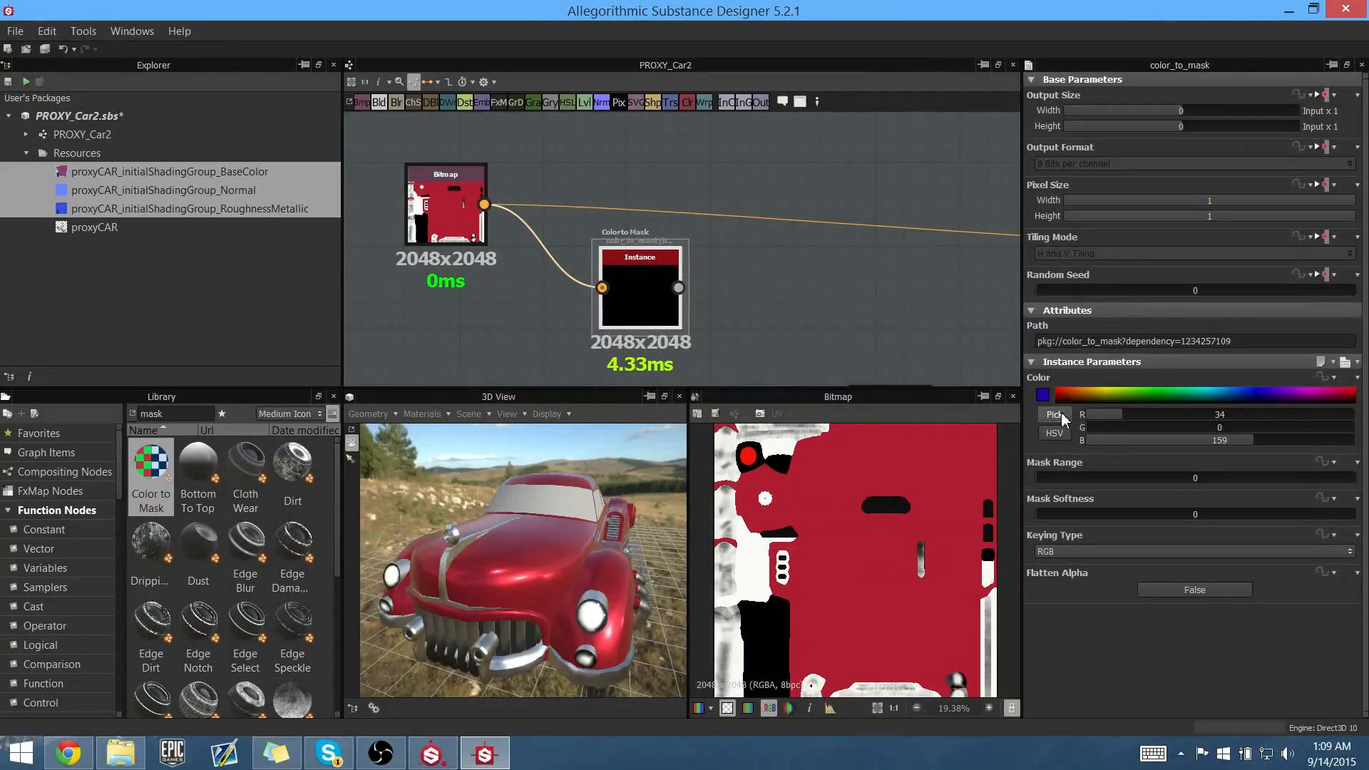
drag(543, 549, 562, 462)
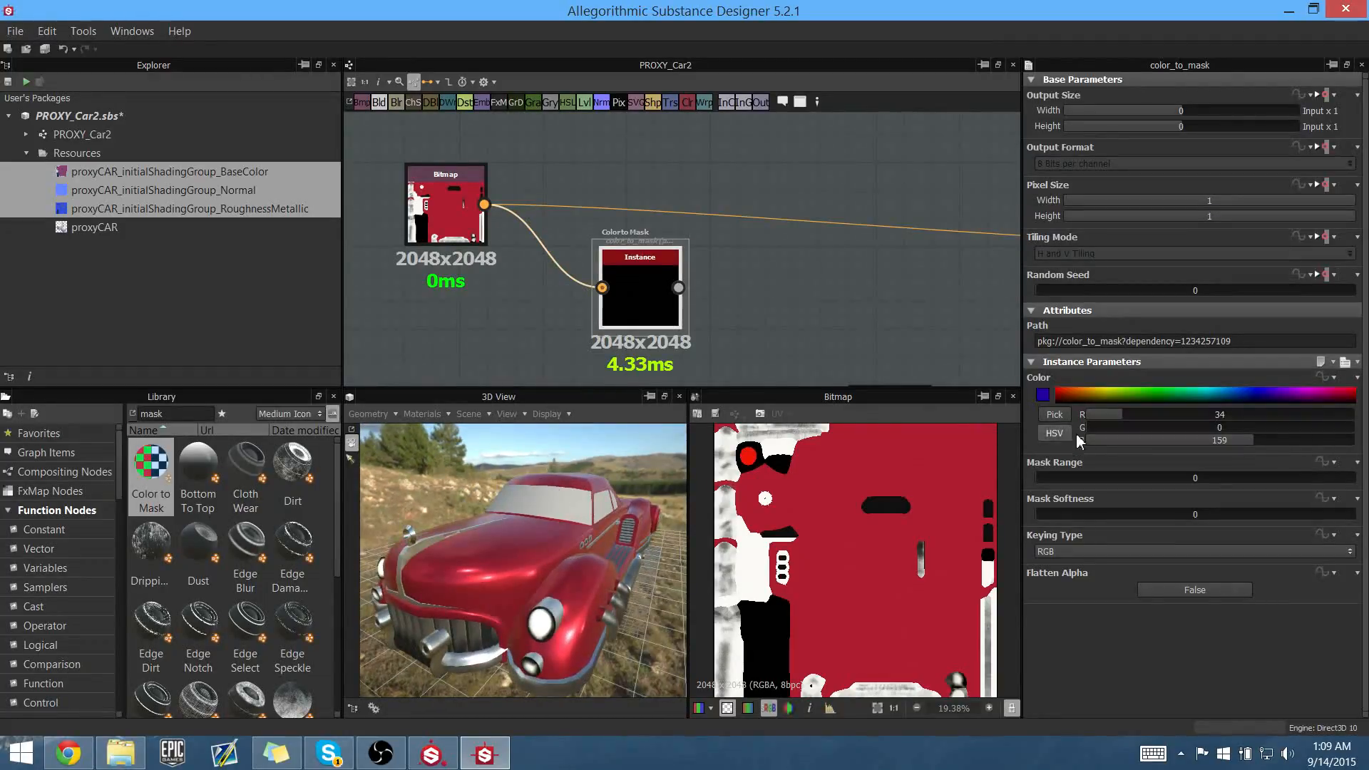
click(1056, 416)
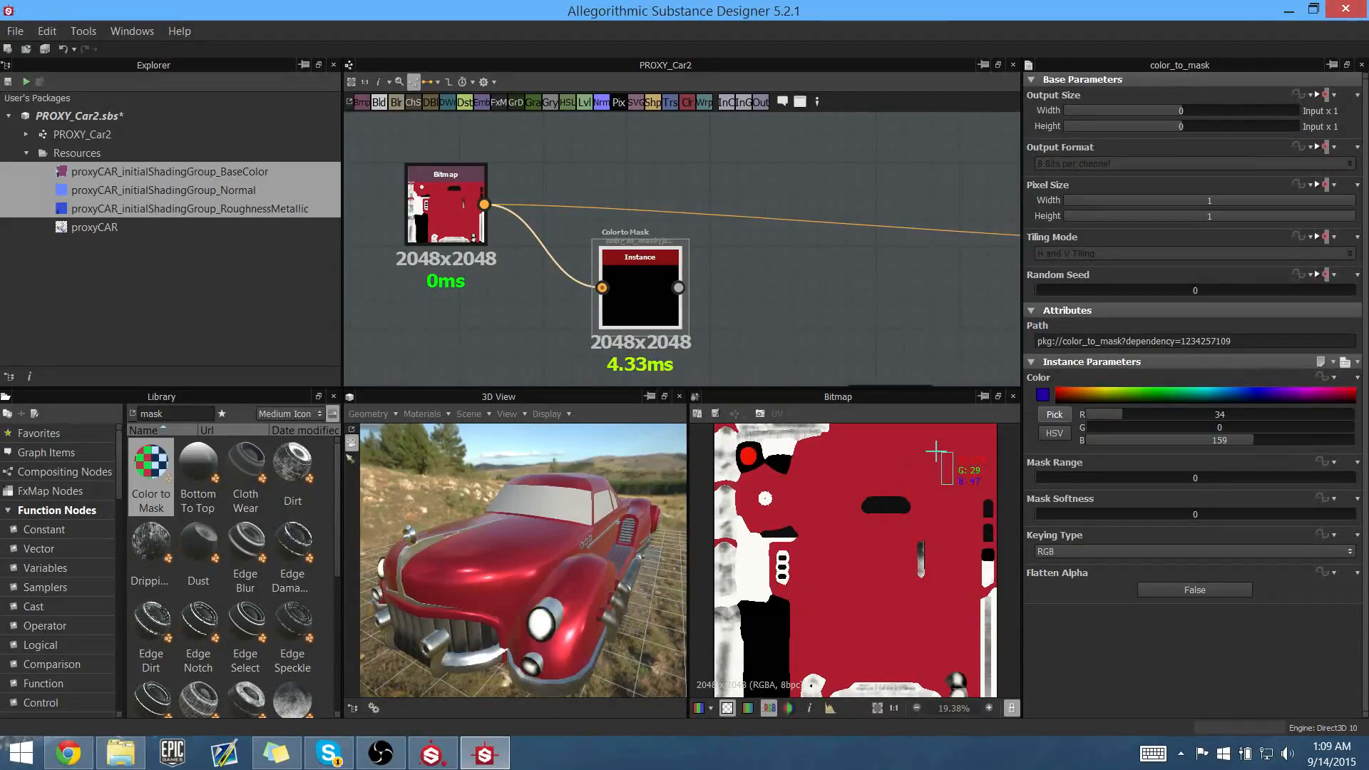
click(905, 452)
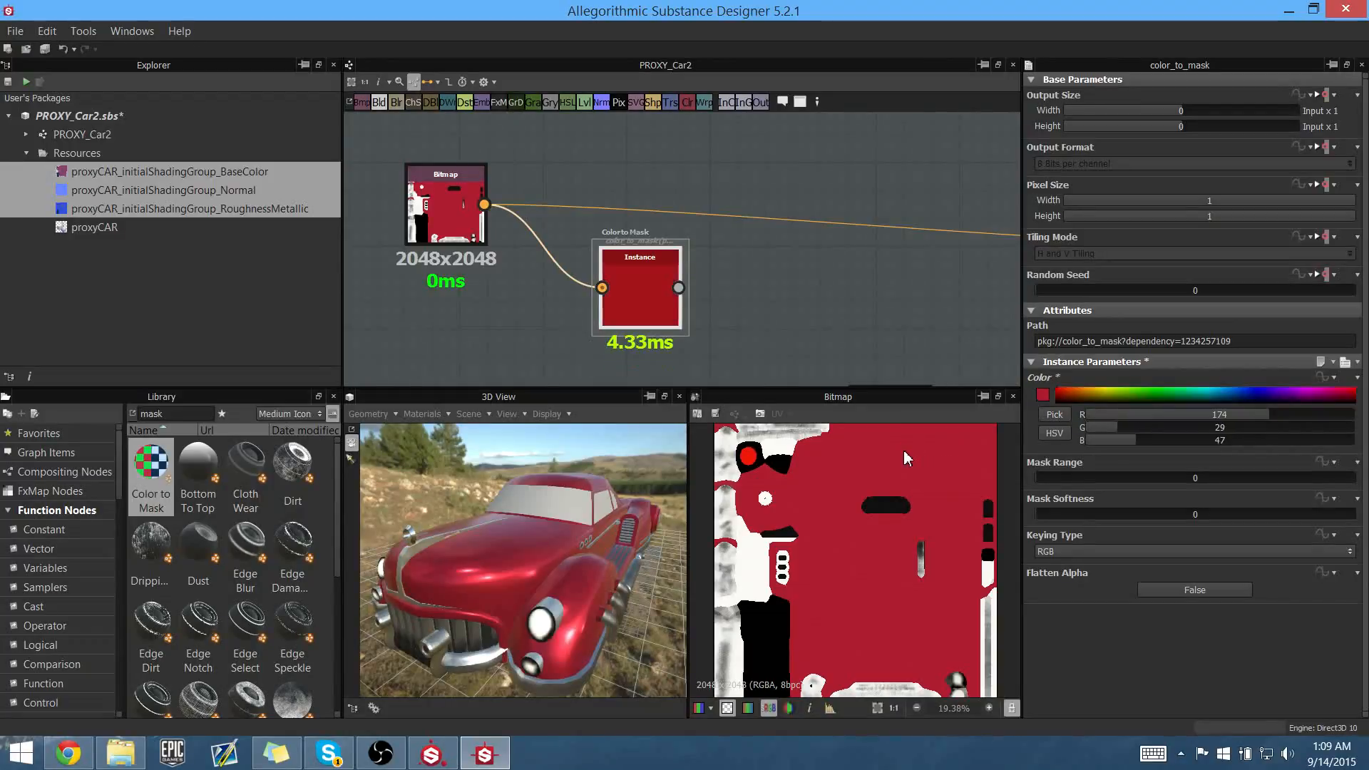
- Show the Color to Mask result in the 2D view and set Mask Range to 1 and Mask Softness to 0.82
double_click(643, 302)
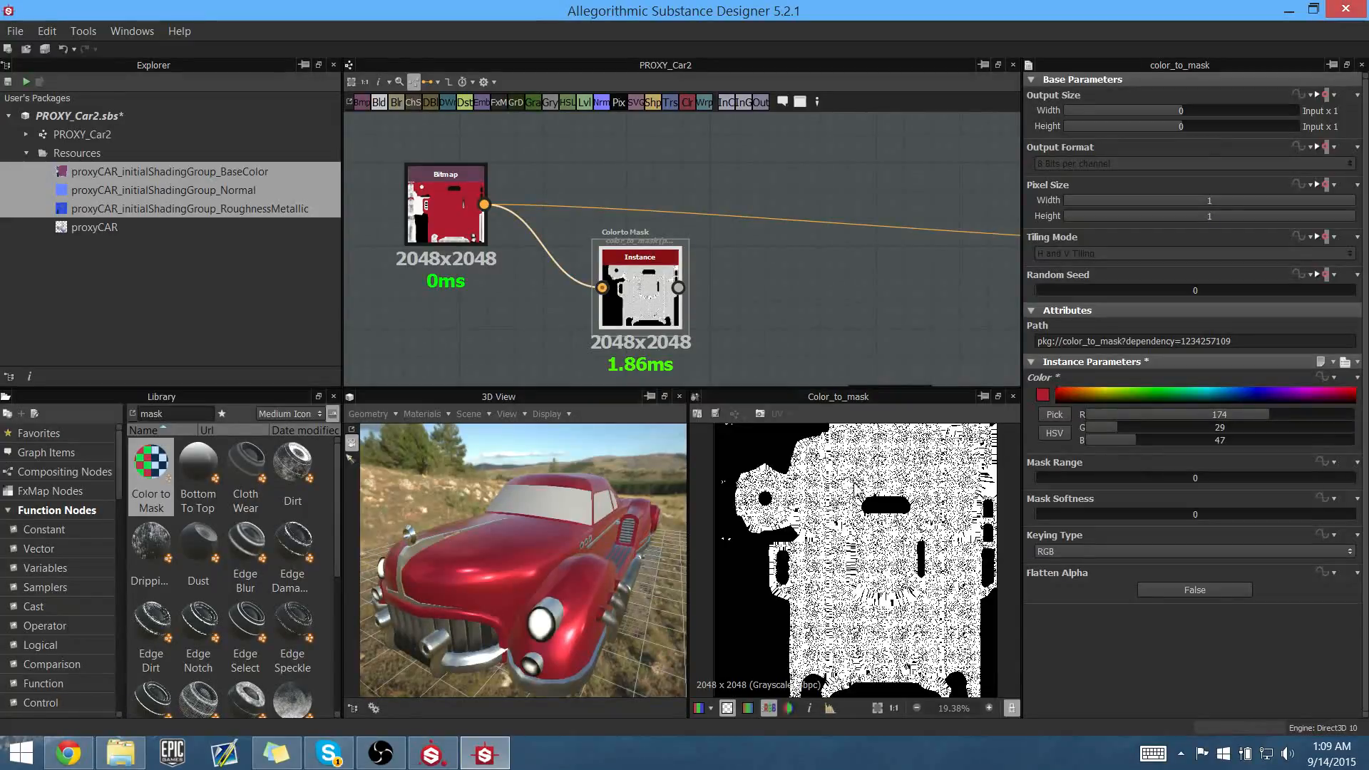
drag(1040, 478, 1362, 486)
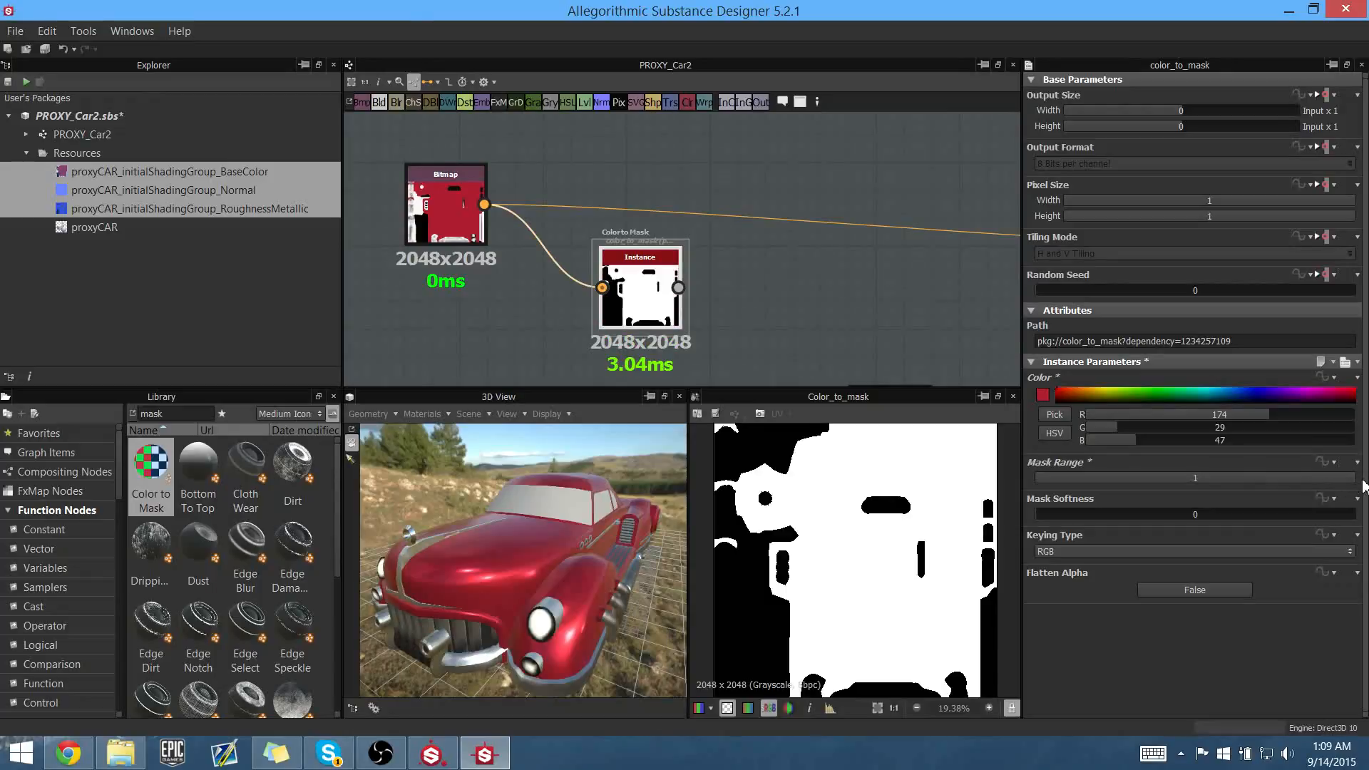
drag(1144, 516, 1297, 516)
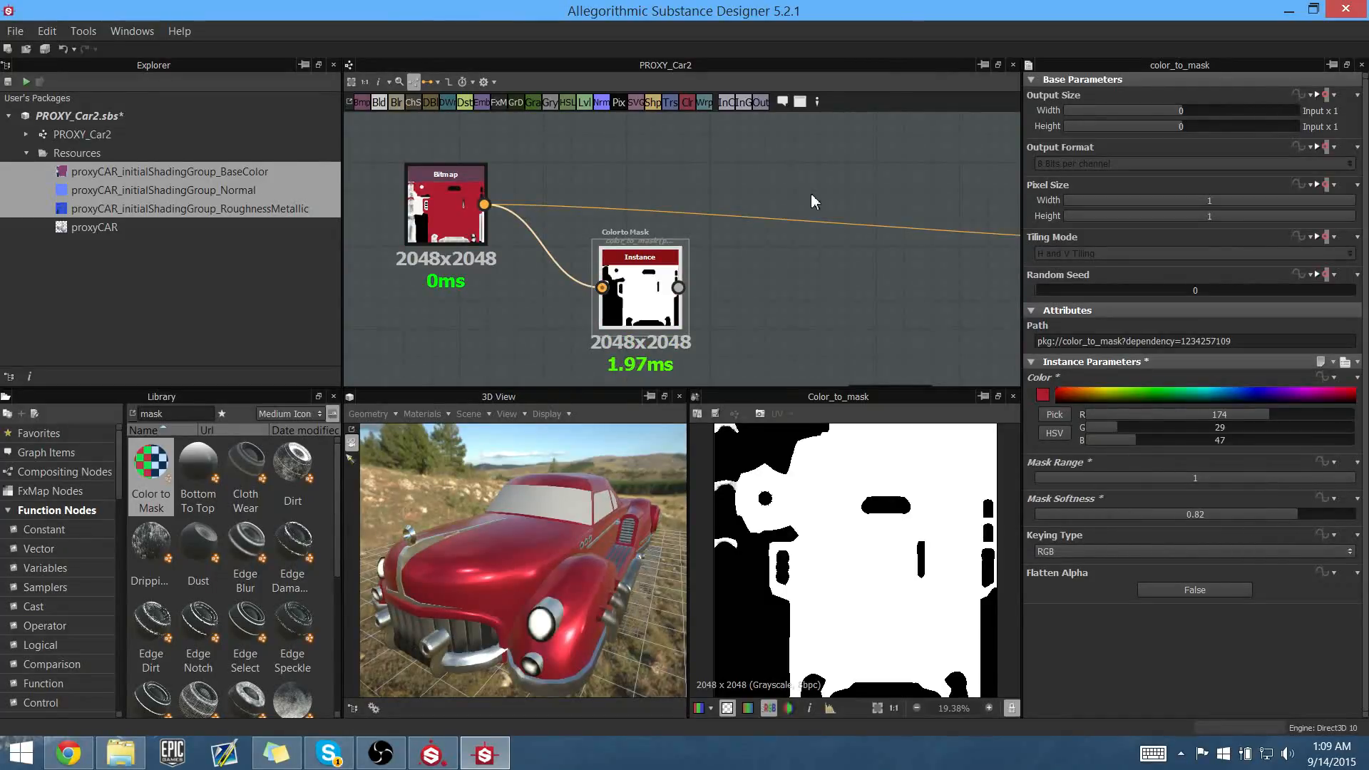
- Add a Uniform Color node above the Color to Mask node
middle_drag(771, 175, 759, 195)
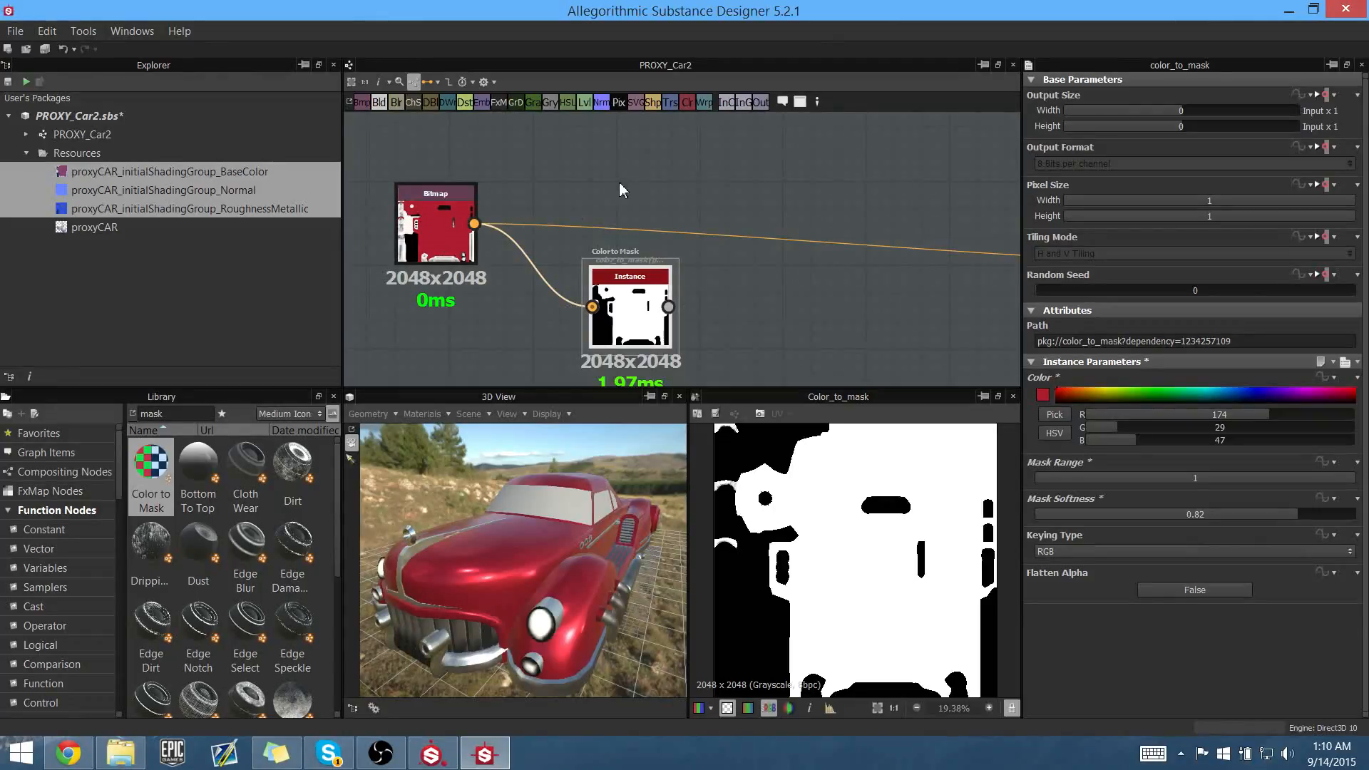
middle_drag(619, 184, 598, 208)
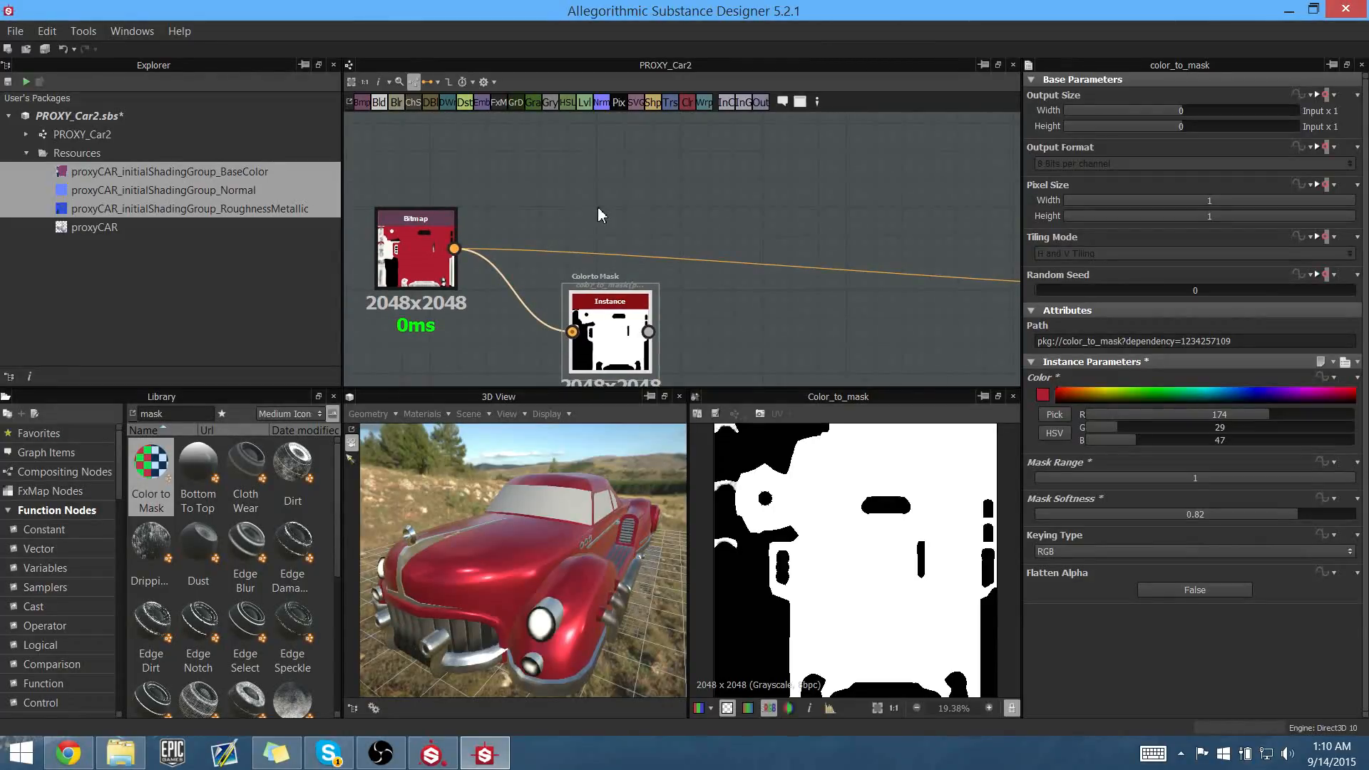
right_click(582, 171)
mouse_move(635, 186)
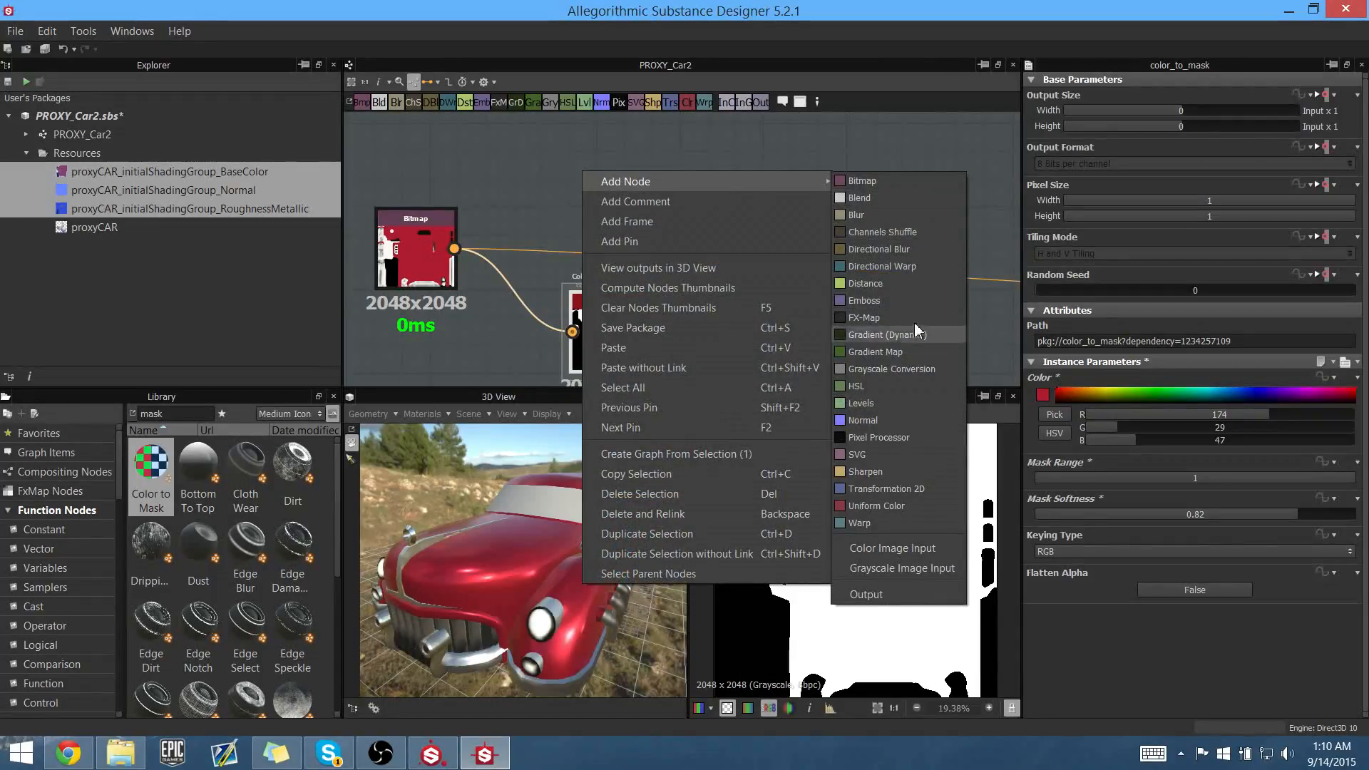
click(873, 504)
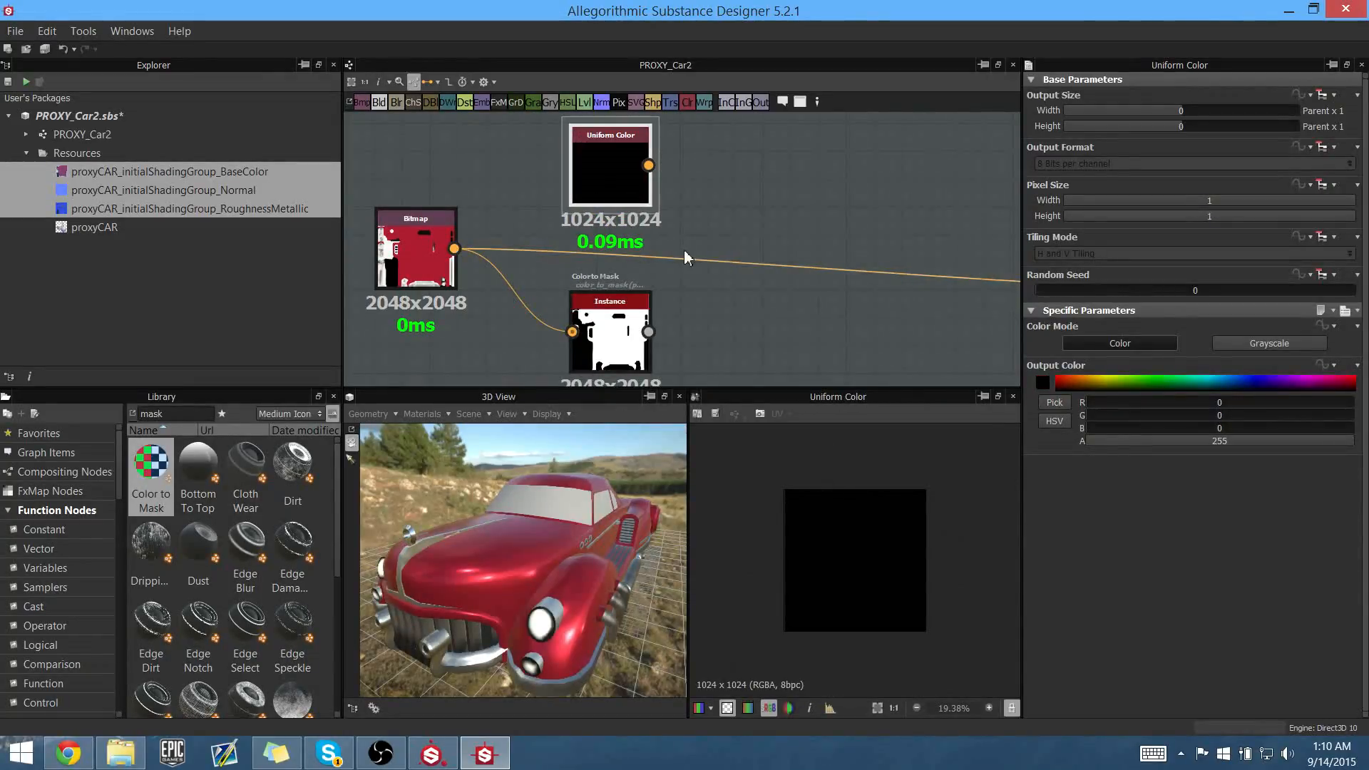
- Add a Blend node between the Color to Mask node and the Base Color output, and place it over the existing link
scroll(869, 497, up, 2)
middle_drag(715, 215, 702, 211)
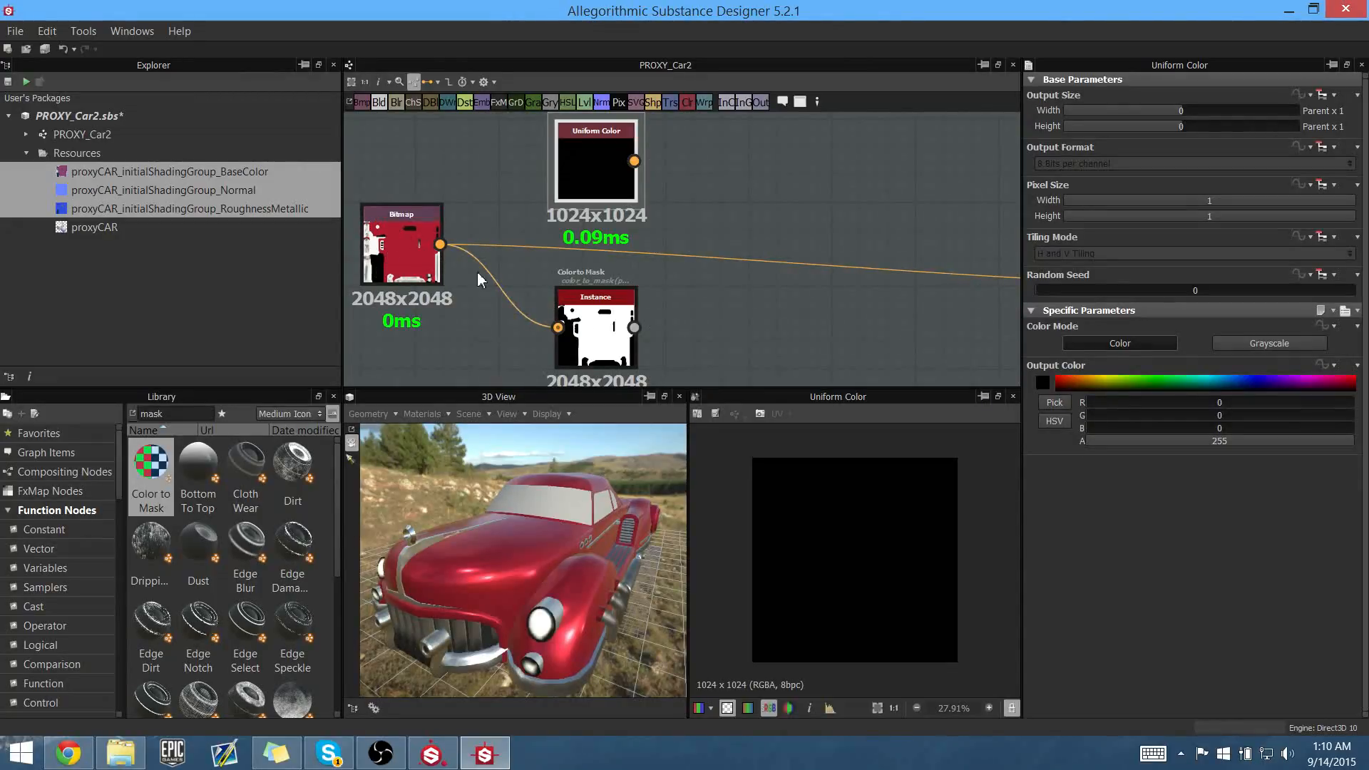
middle_drag(714, 242, 412, 182)
middle_drag(659, 221, 884, 275)
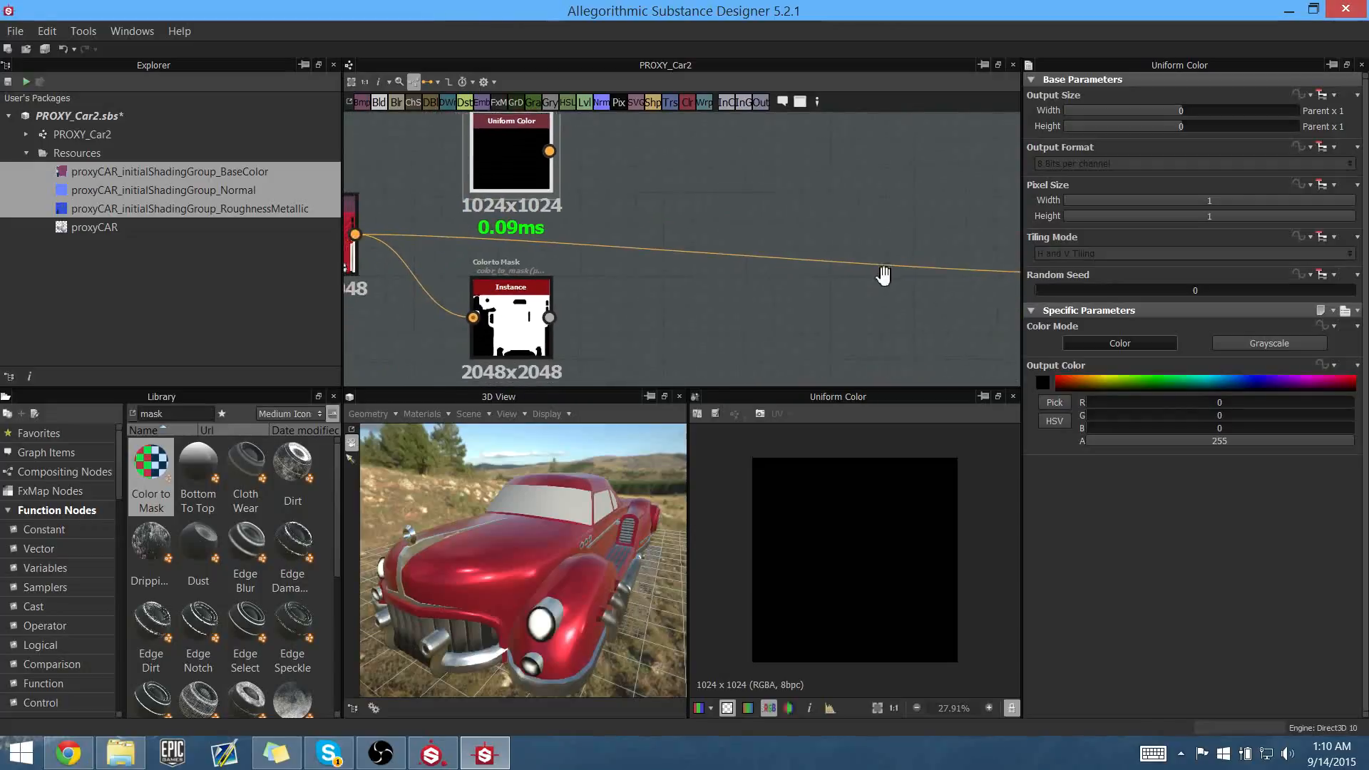
middle_drag(646, 190, 674, 197)
right_click(623, 193)
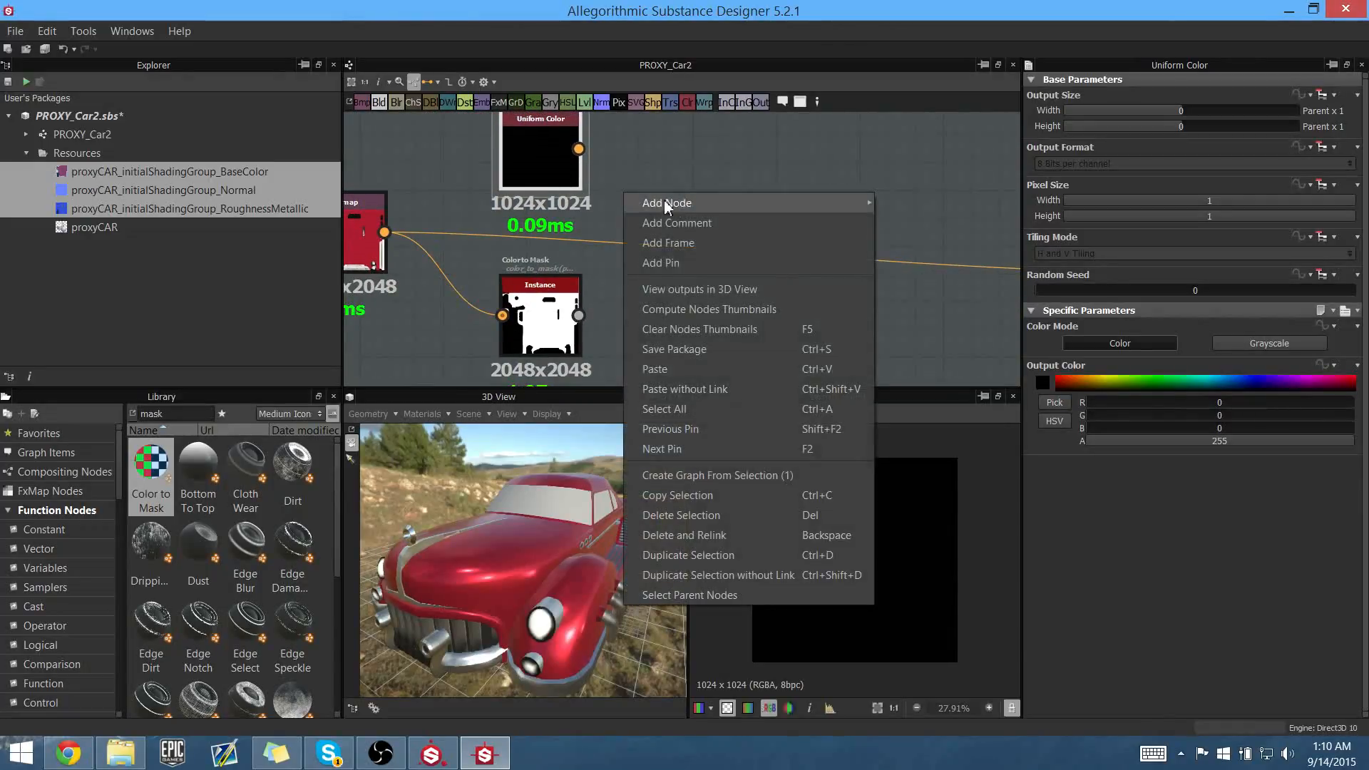
mouse_move(693, 202)
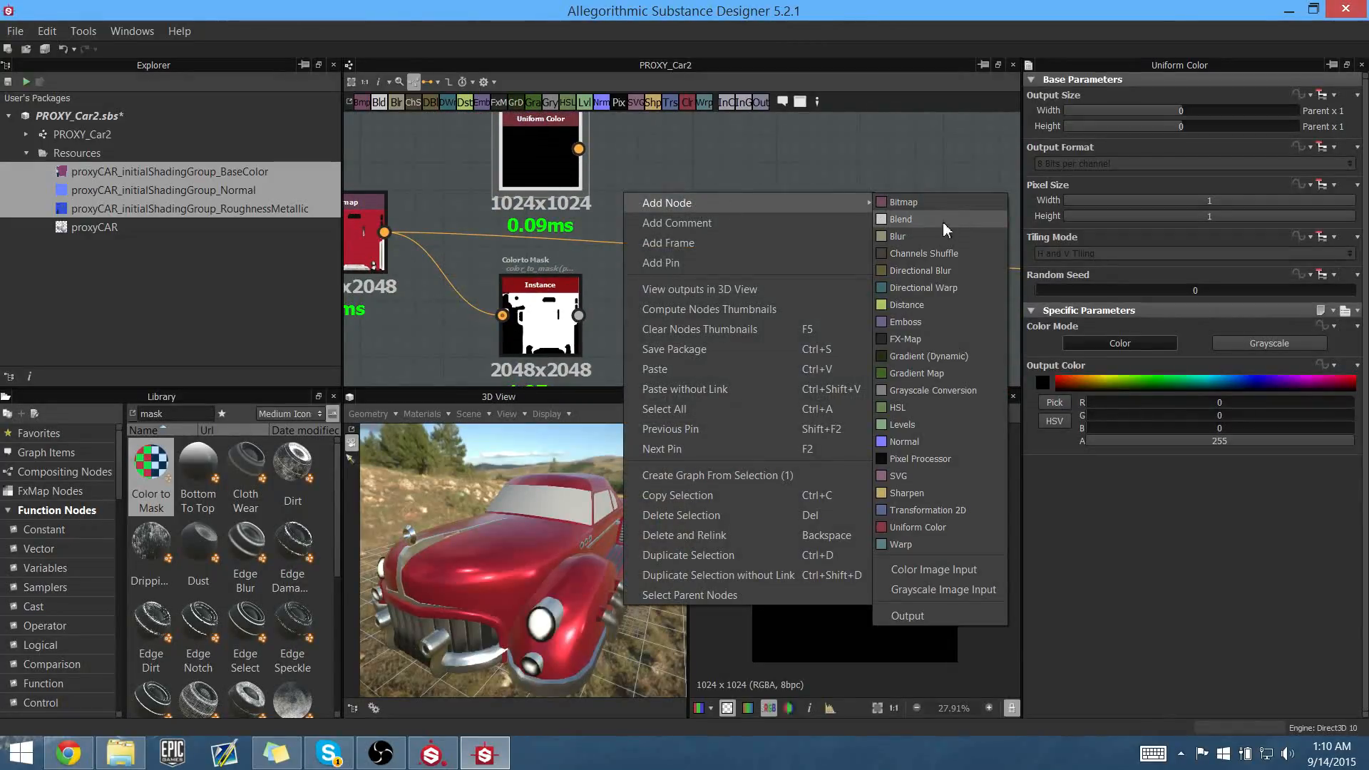
click(742, 158)
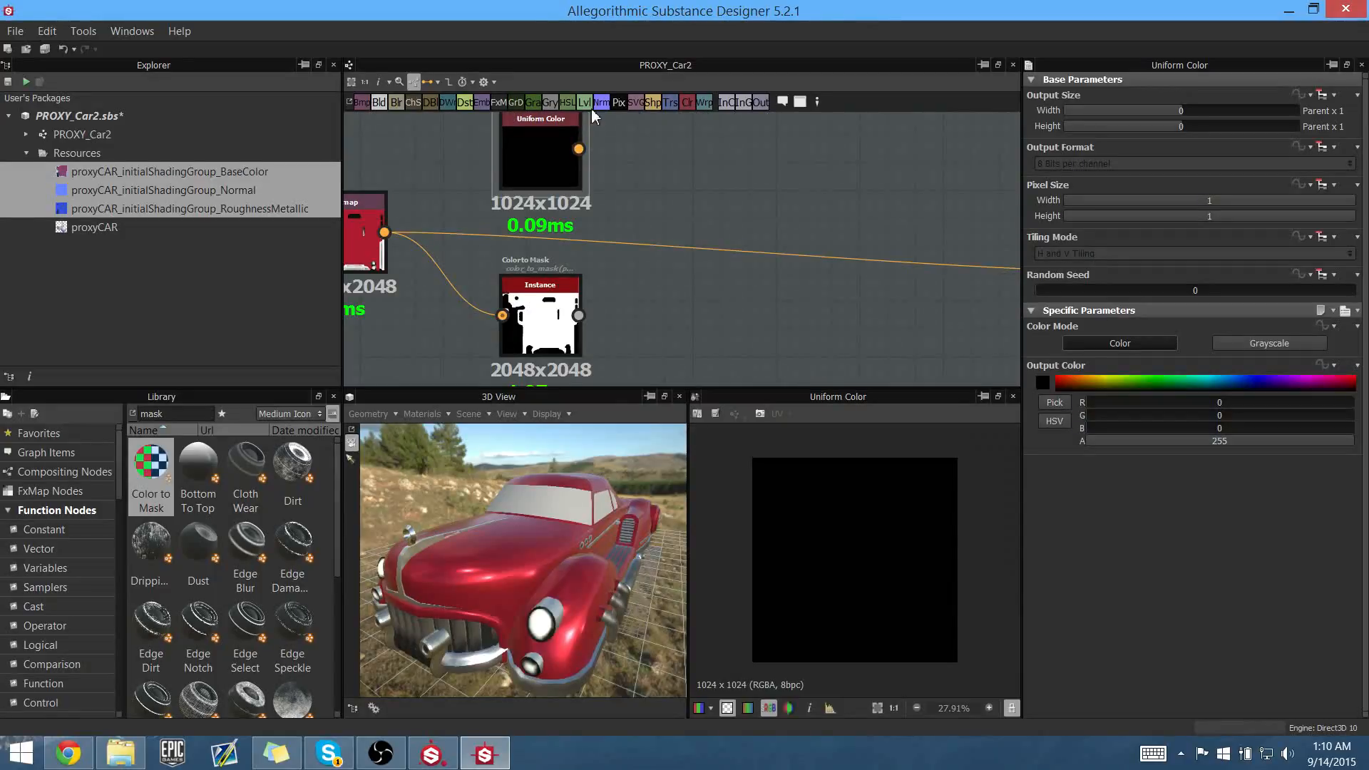
click(379, 102)
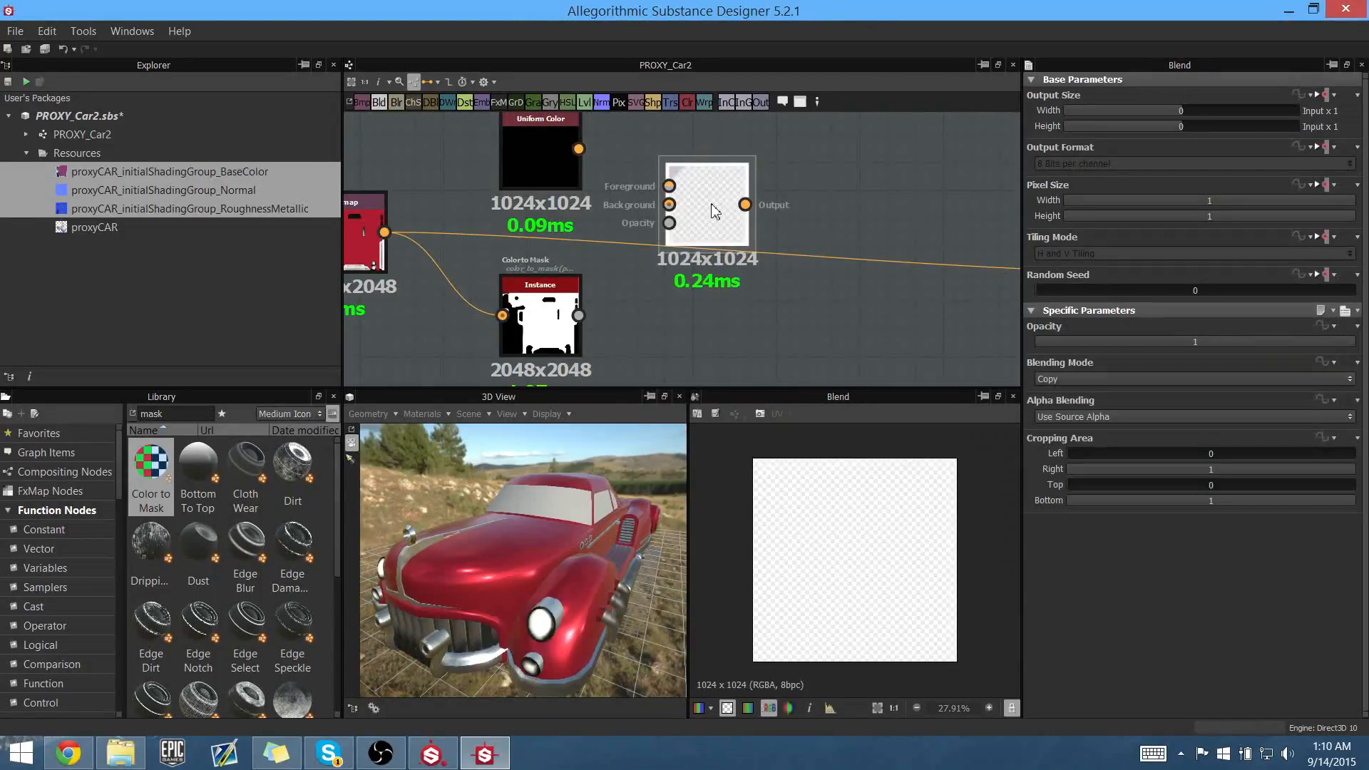
drag(728, 220, 702, 247)
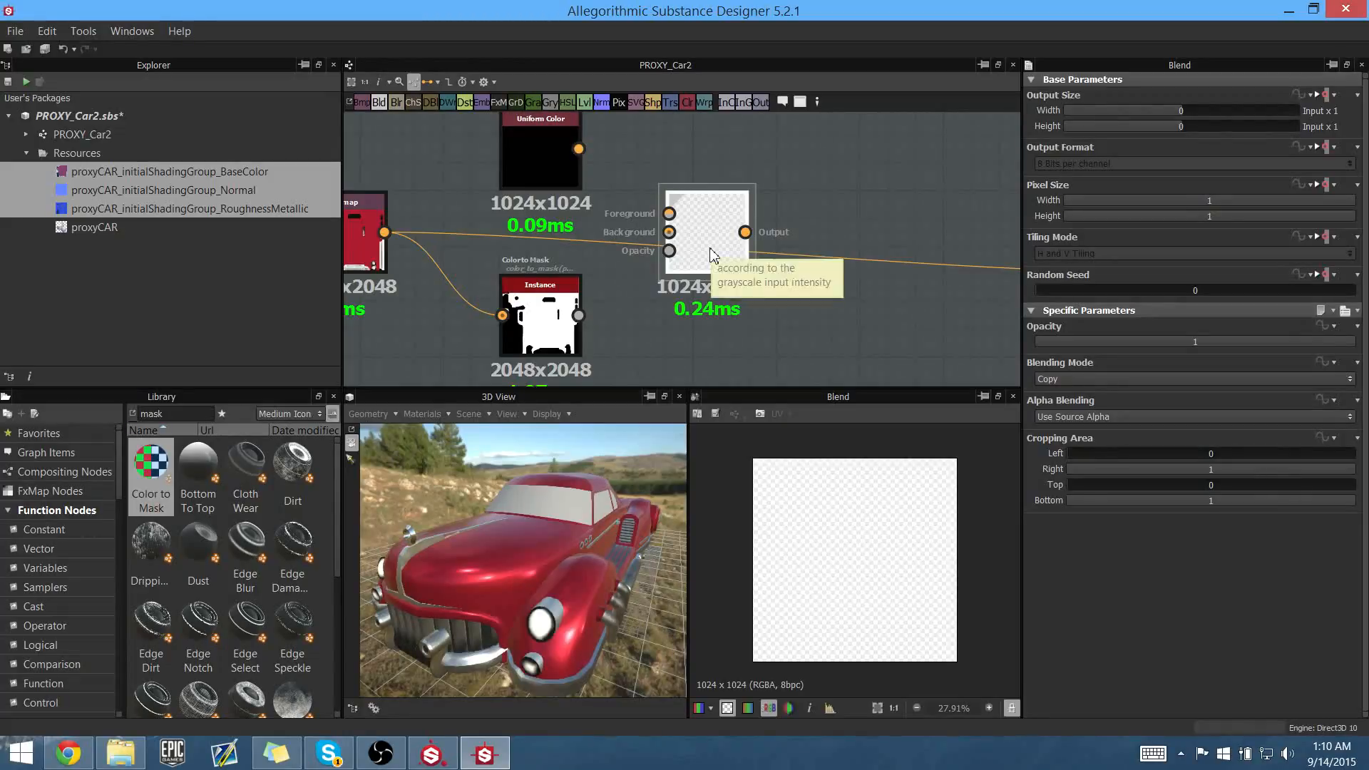
middle_drag(856, 230, 906, 203)
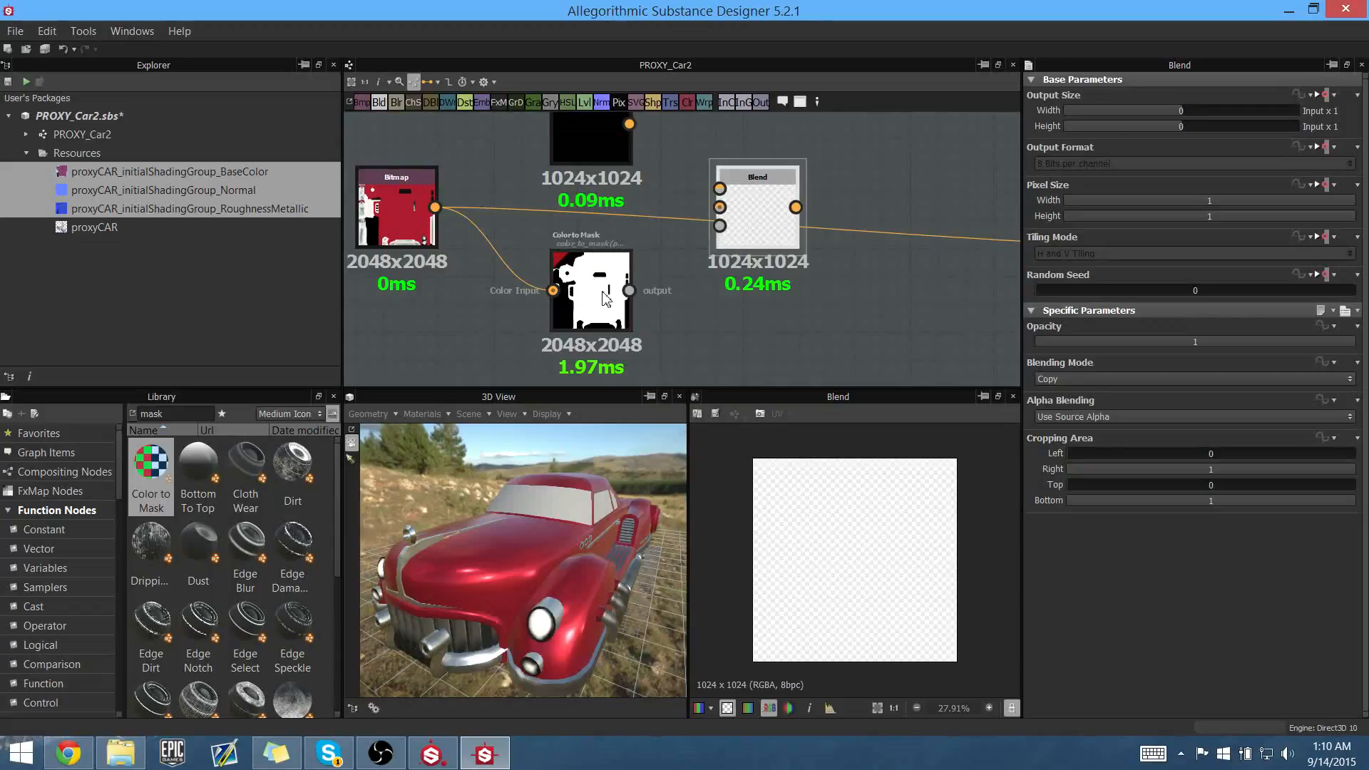
- Connect the Color to Mask output to the Blend node's opacity input and the Uniform Color output to its foreground input
click(595, 287)
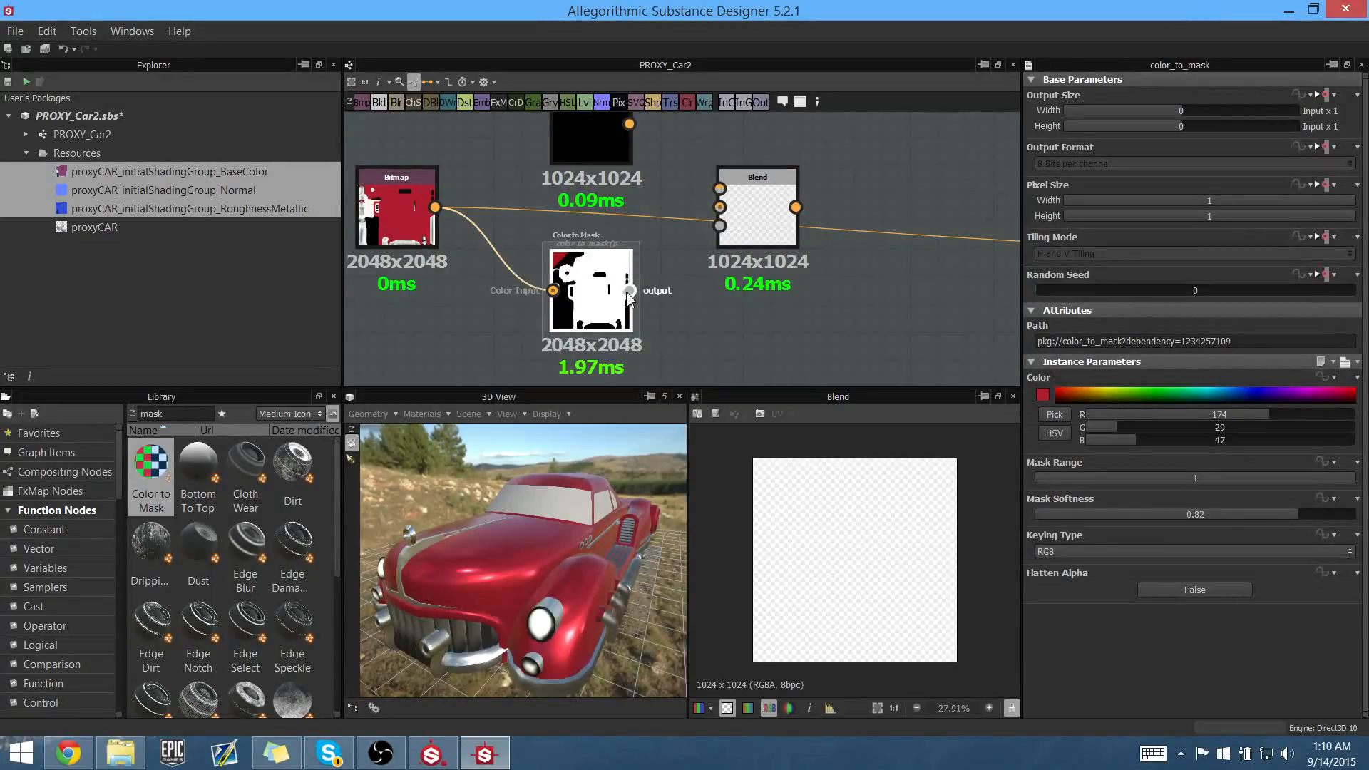
drag(629, 290, 720, 226)
middle_drag(662, 215, 643, 247)
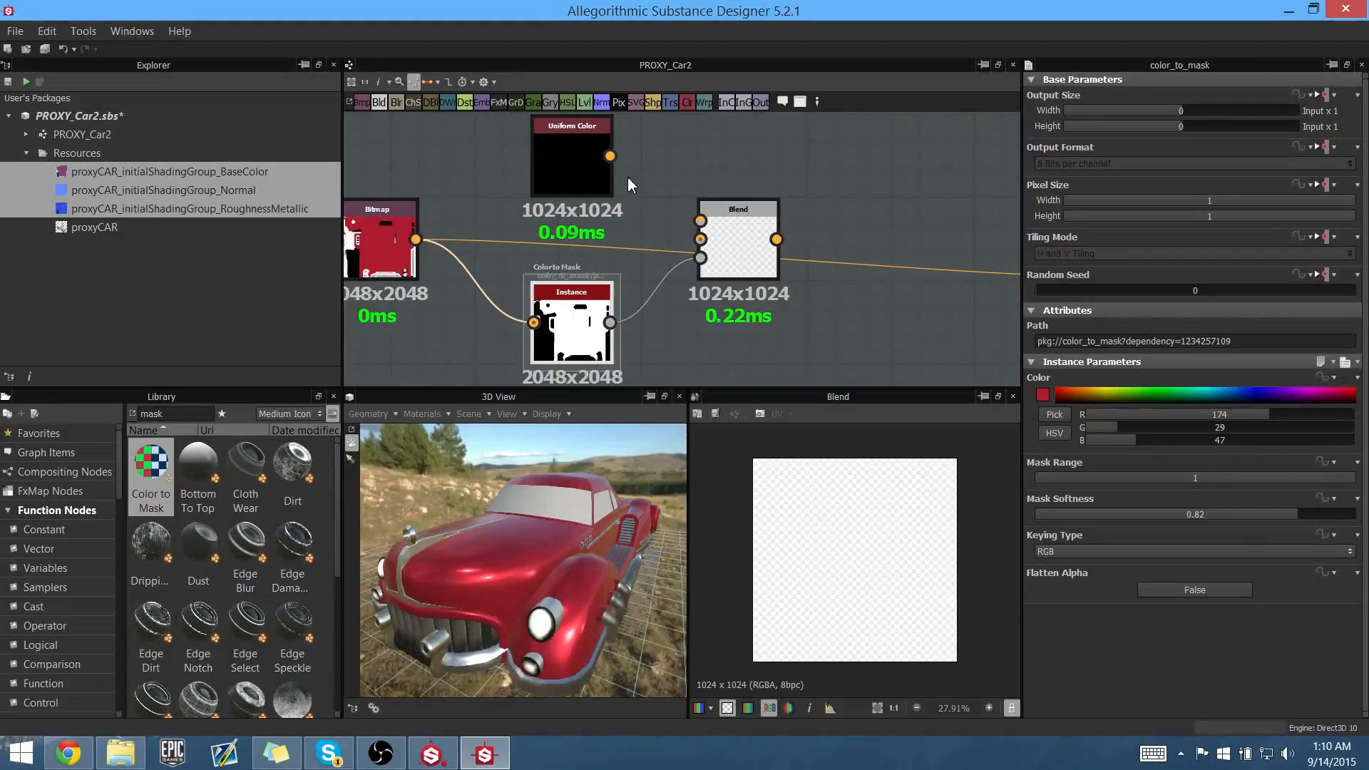
drag(589, 169, 700, 221)
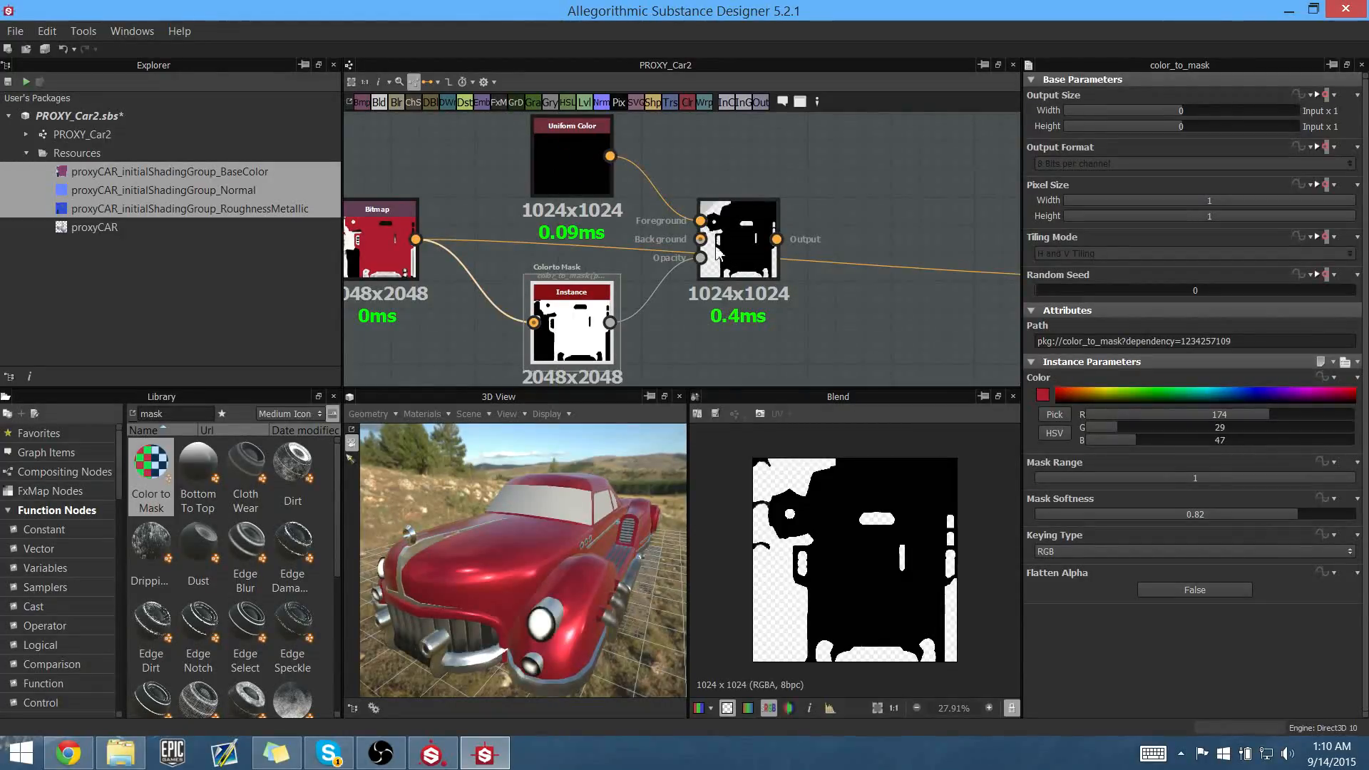
scroll(844, 541, up, 1)
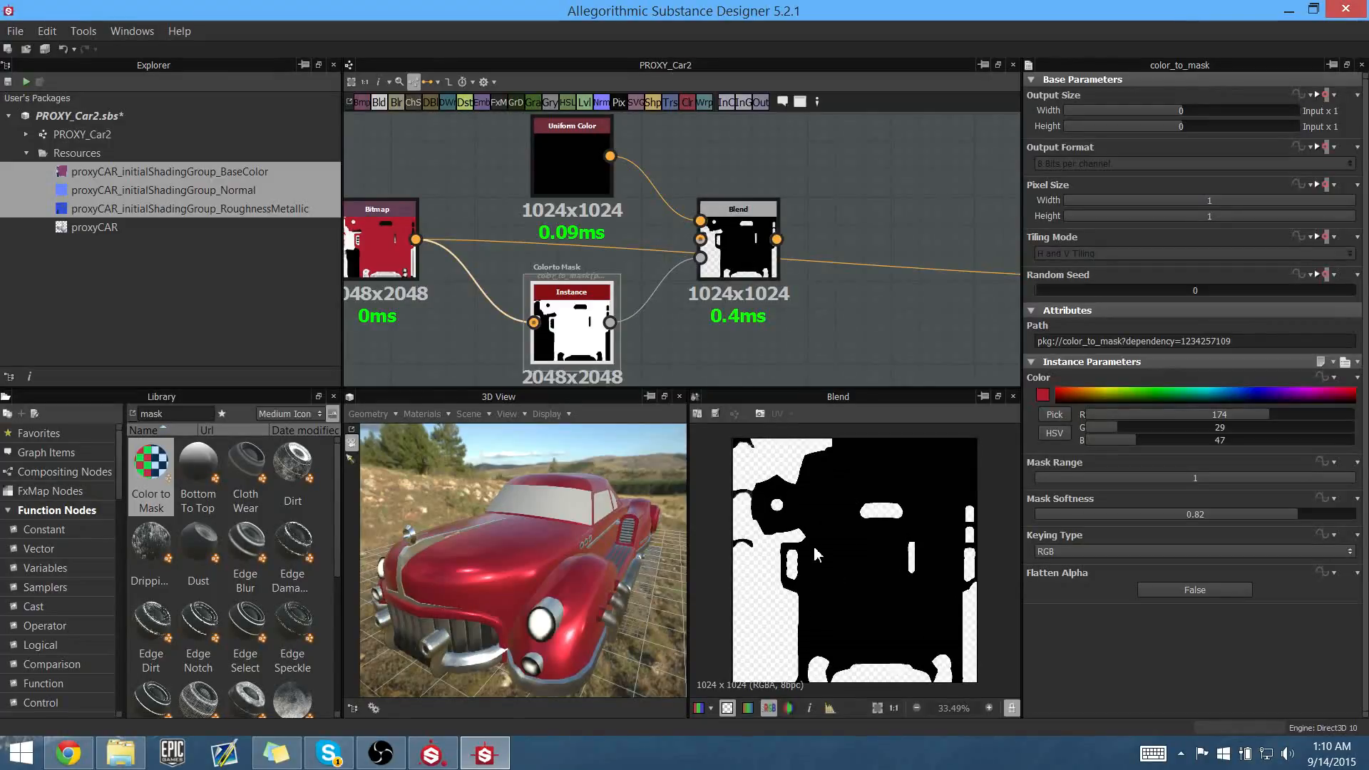
- Connect the base colour bitmap to the Blend node's background input and the Blend output to the Base Color output node
middle_drag(451, 234, 481, 229)
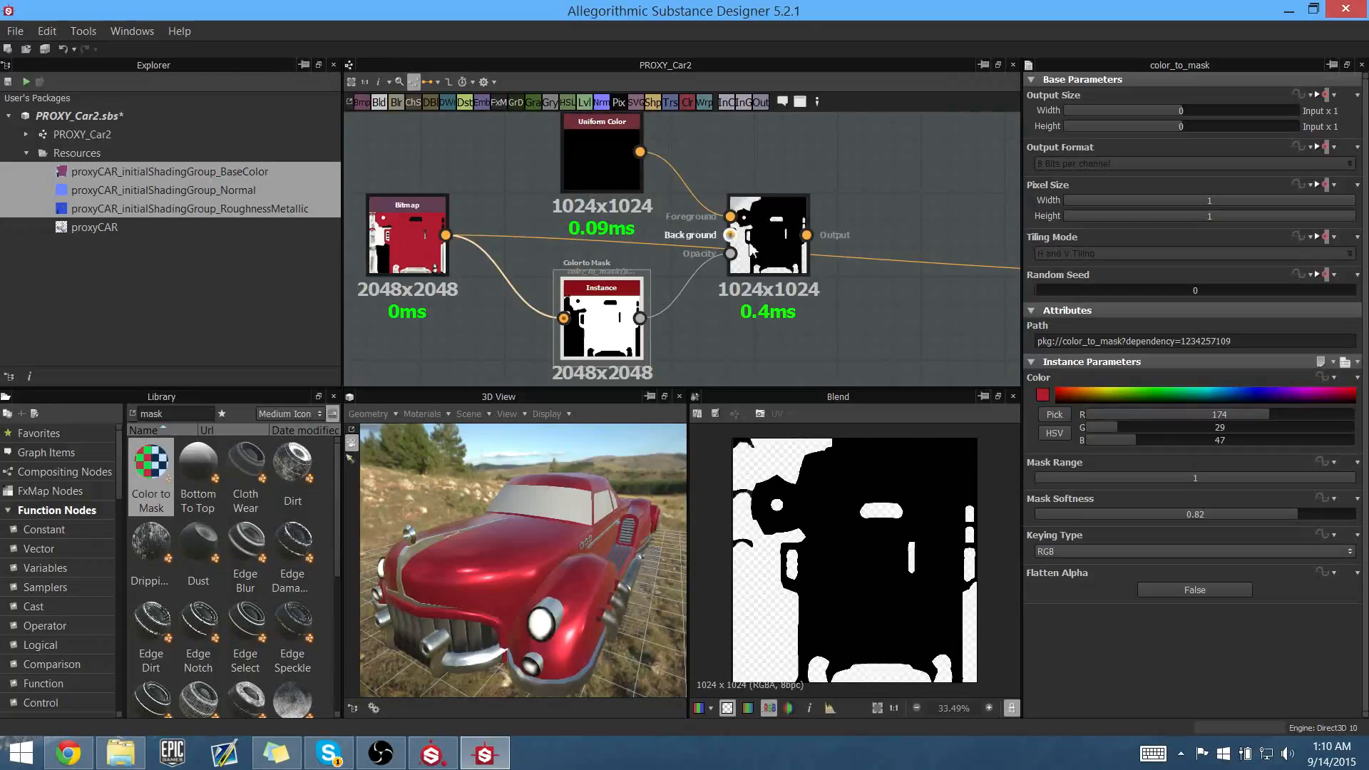
drag(452, 237, 731, 235)
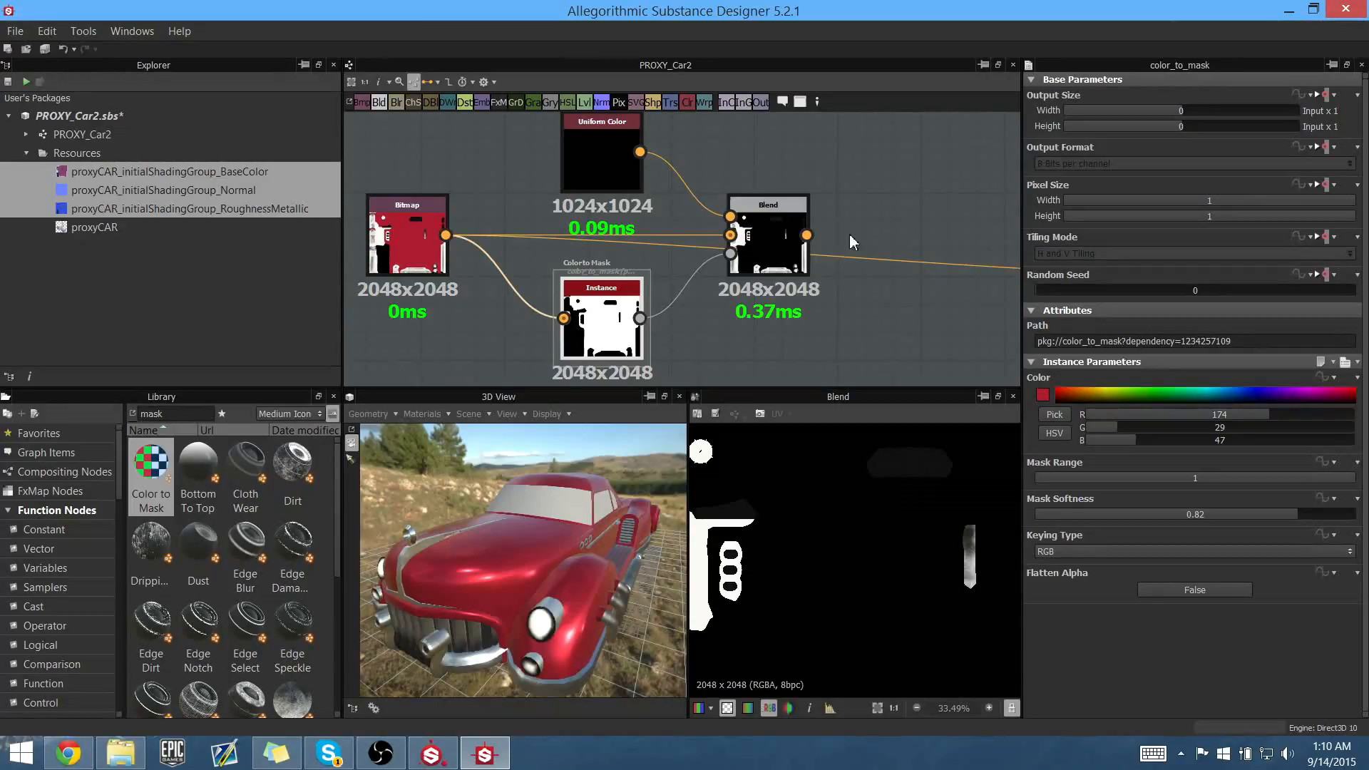
middle_drag(920, 235, 590, 207)
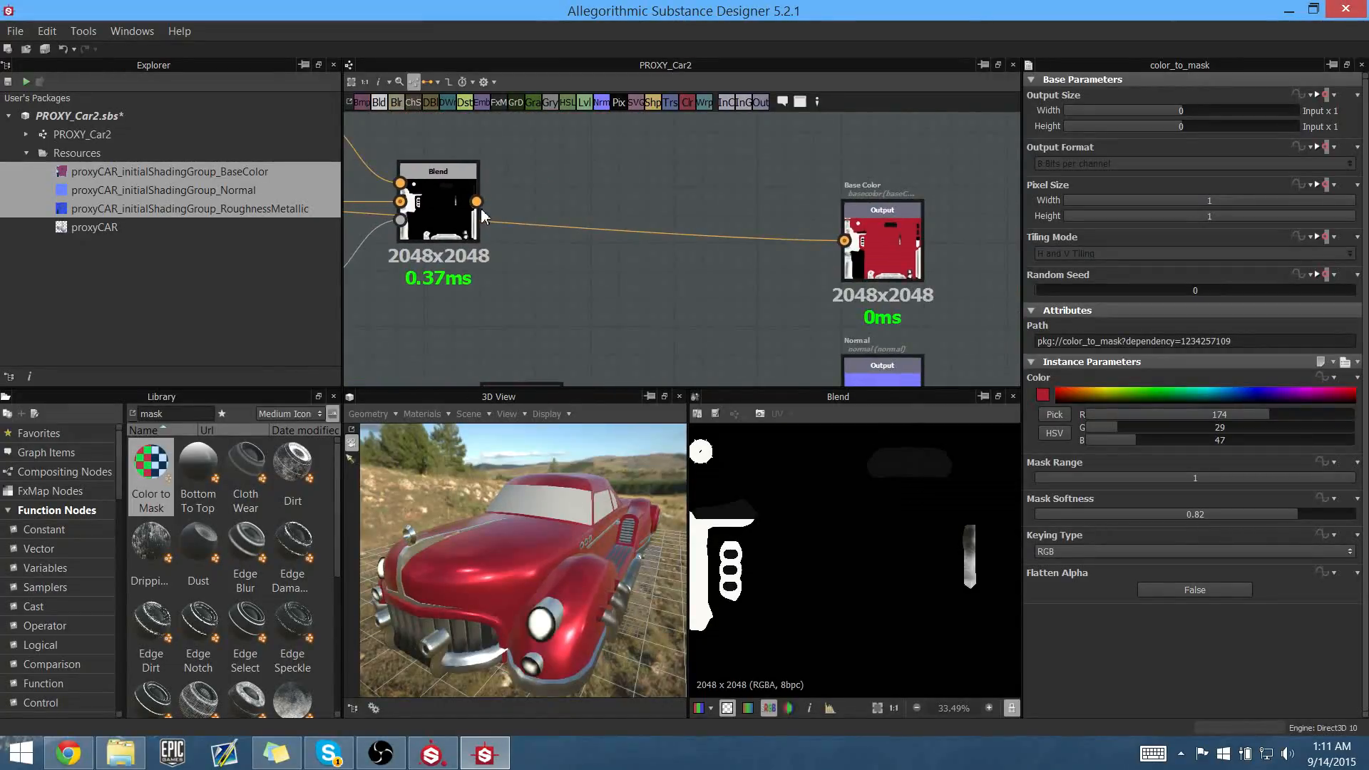
drag(532, 222, 844, 241)
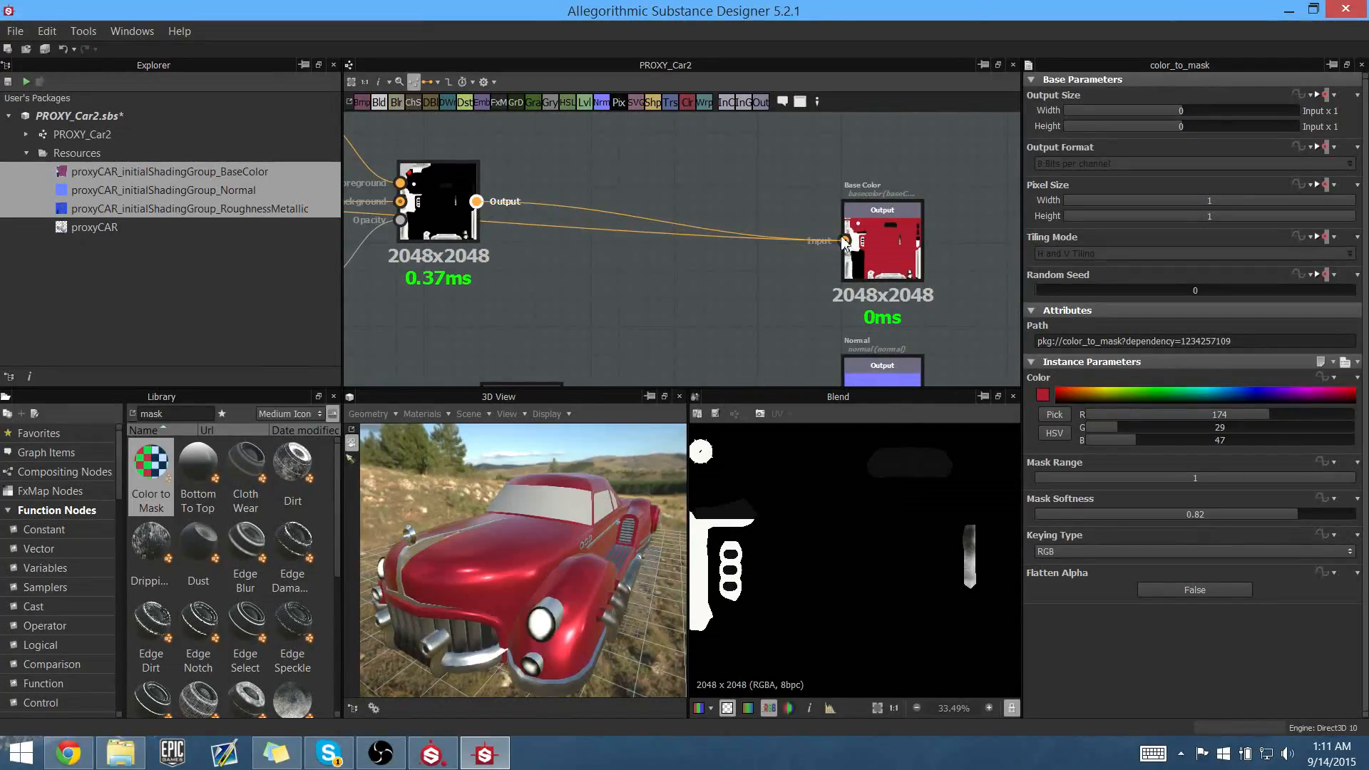
middle_drag(607, 222, 937, 258)
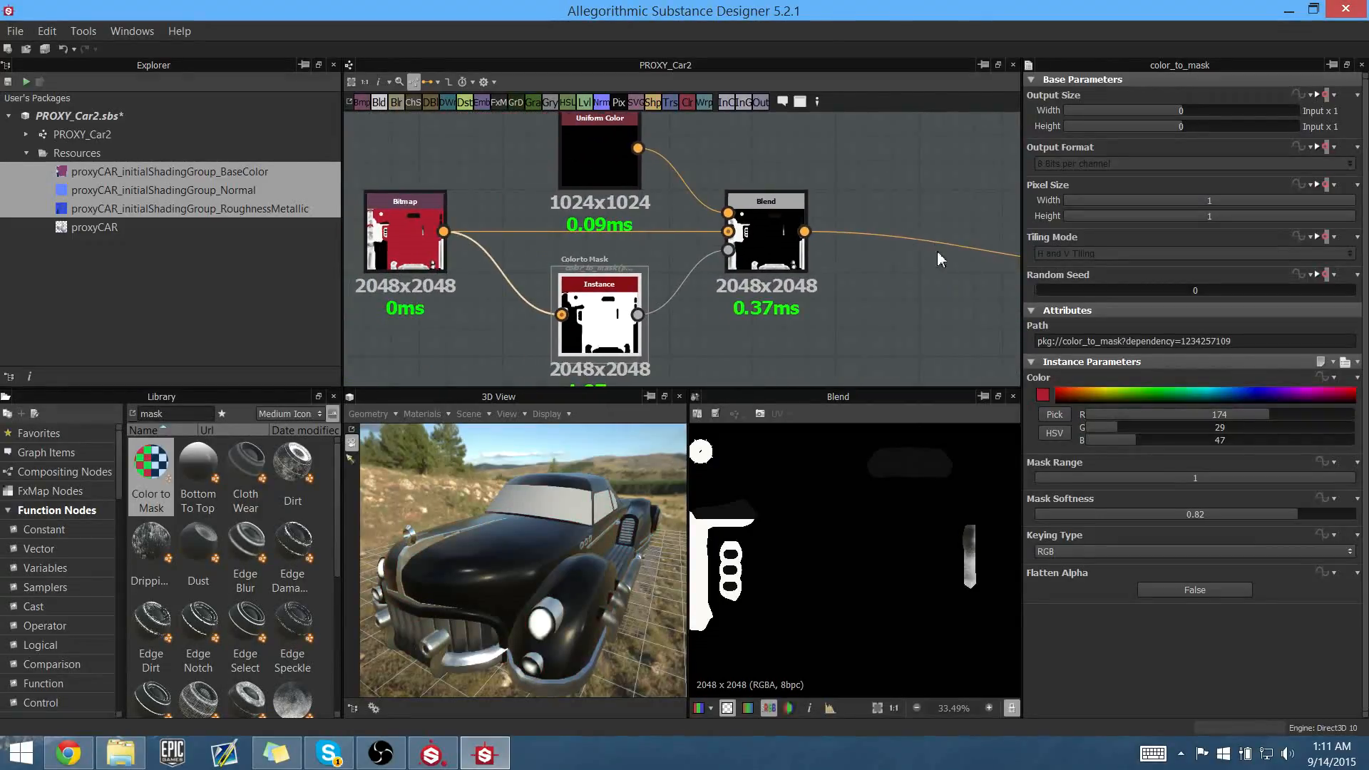
- Try several output colours on the Uniform Color node, including brown (127, 38, 0), blue (0, 95, 191) and teal (0, 138, 124)
drag(536, 623, 576, 552)
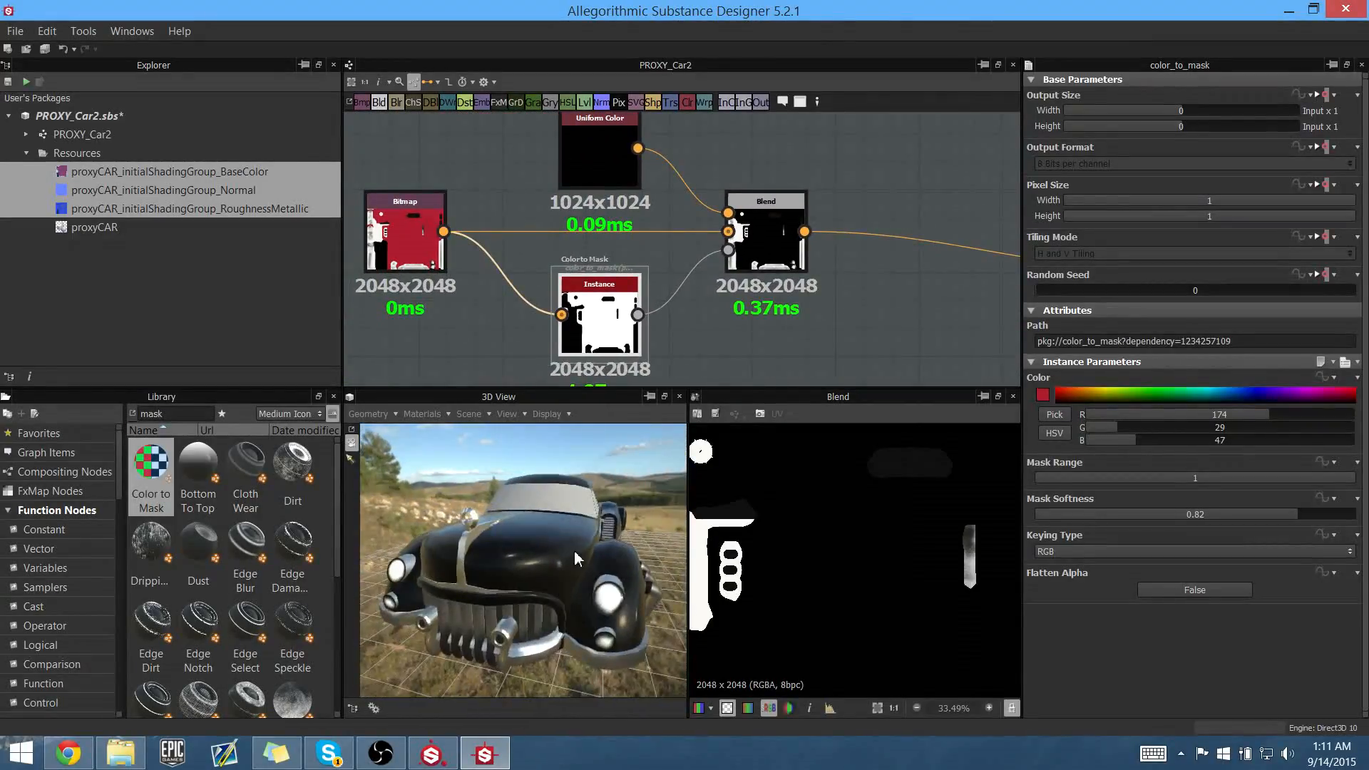
middle_drag(746, 324, 703, 319)
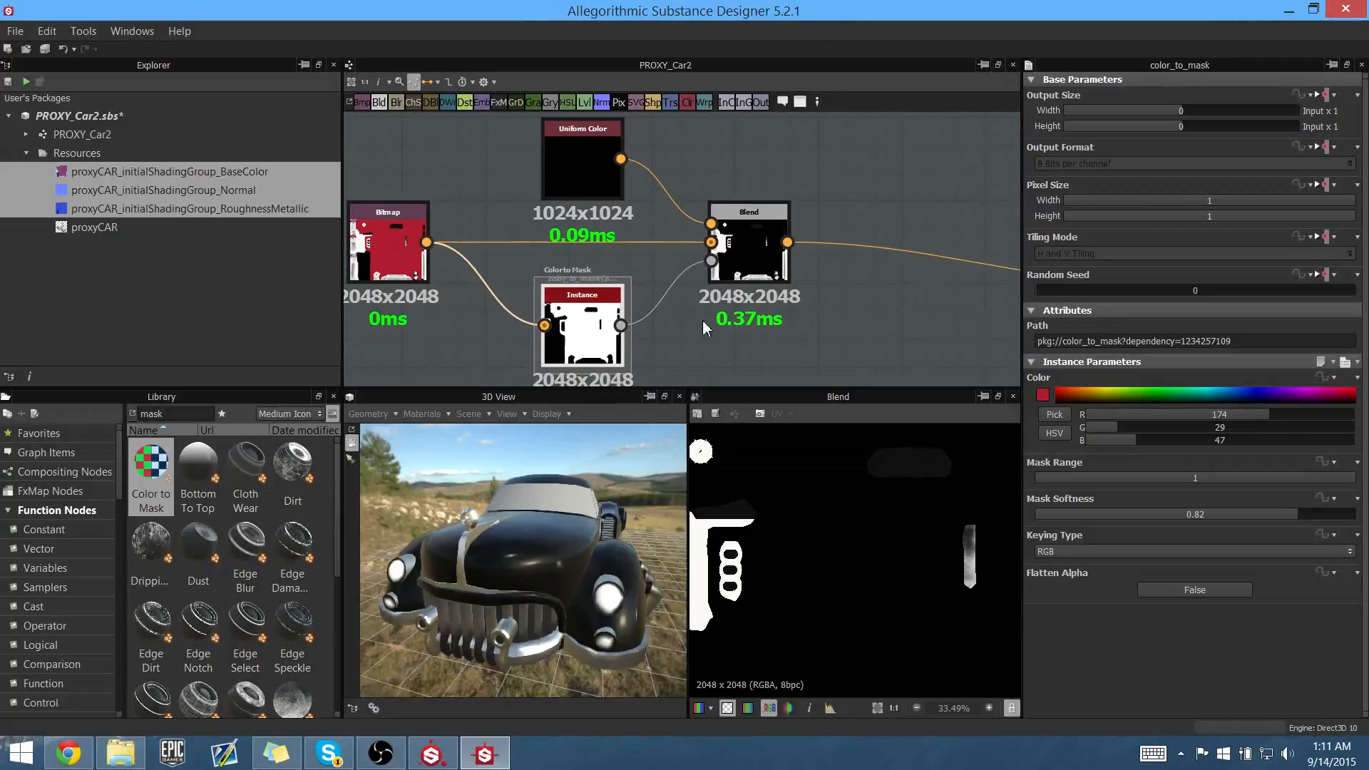
drag(503, 564, 543, 549)
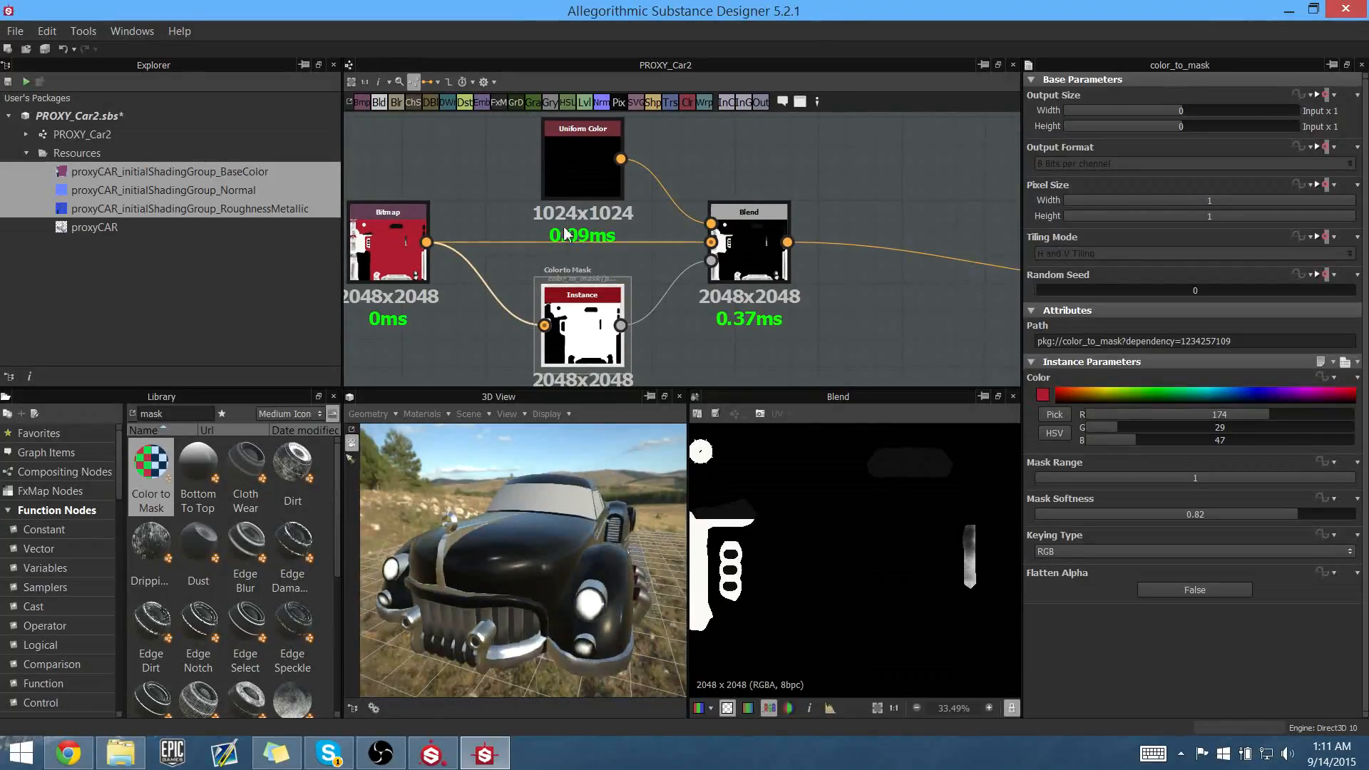
click(562, 165)
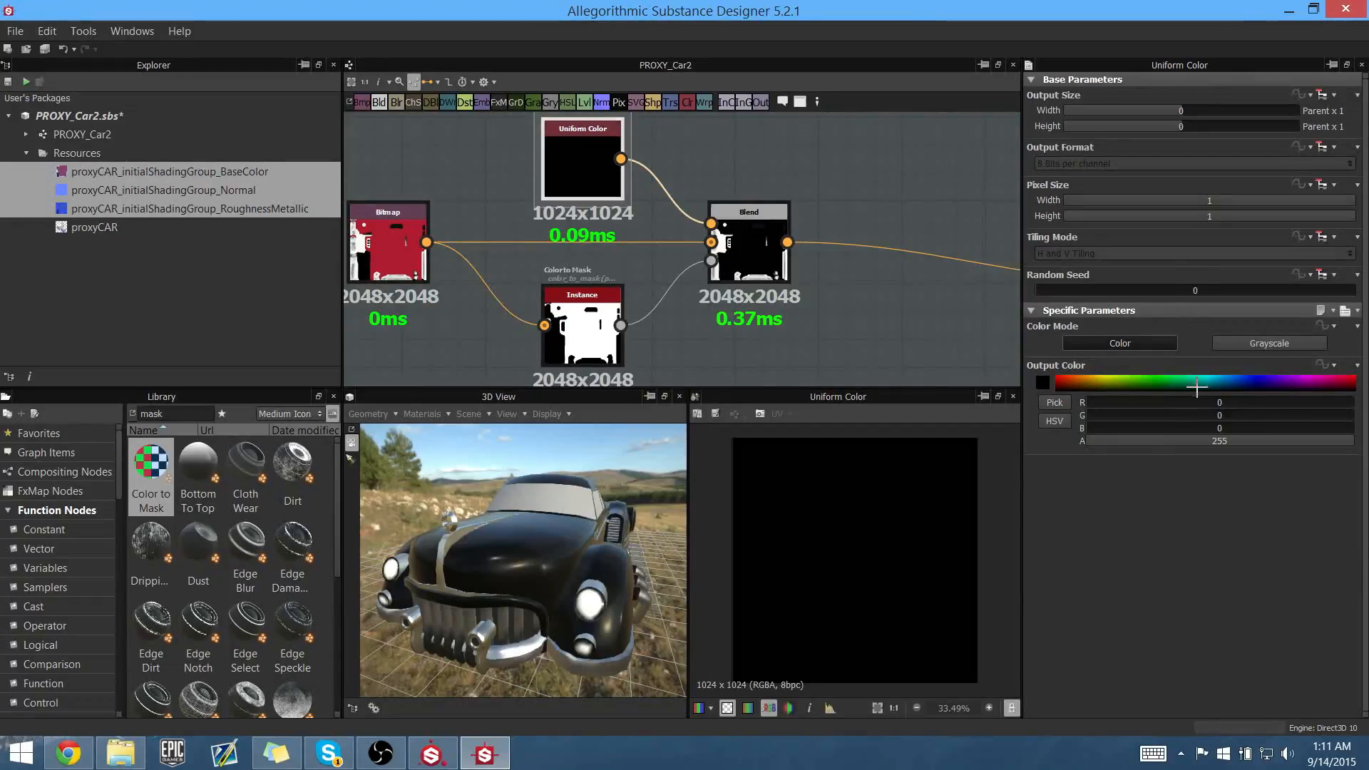
drag(1156, 390, 1070, 387)
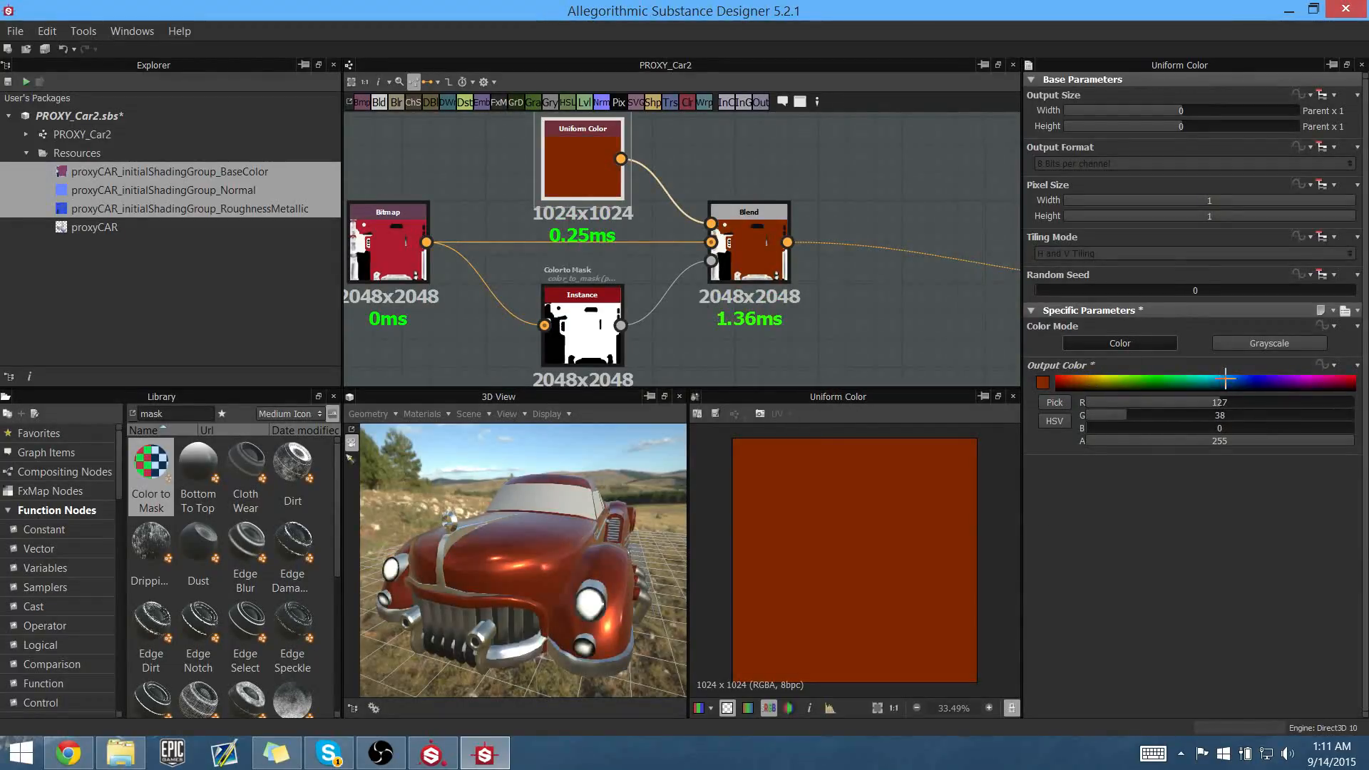
drag(1225, 379, 1304, 385)
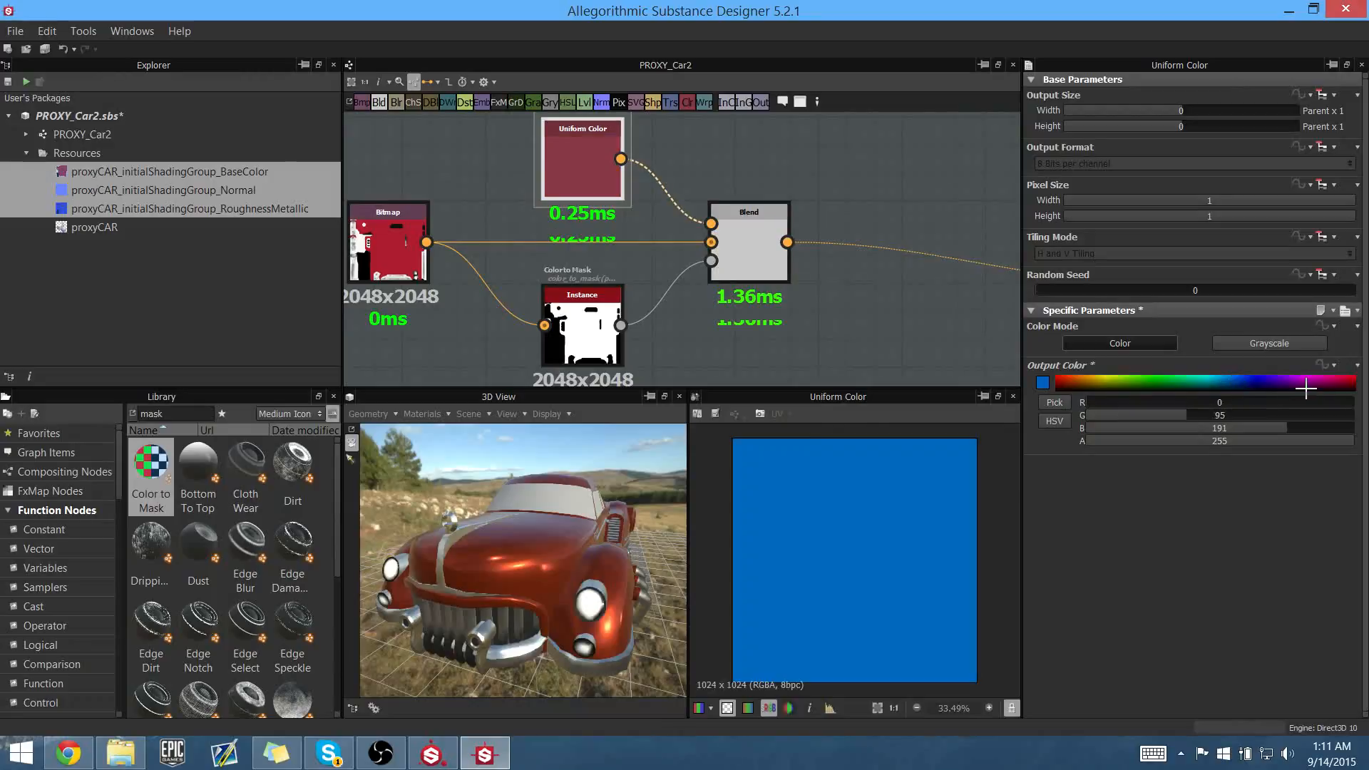
click(1154, 386)
click(1090, 382)
click(1202, 383)
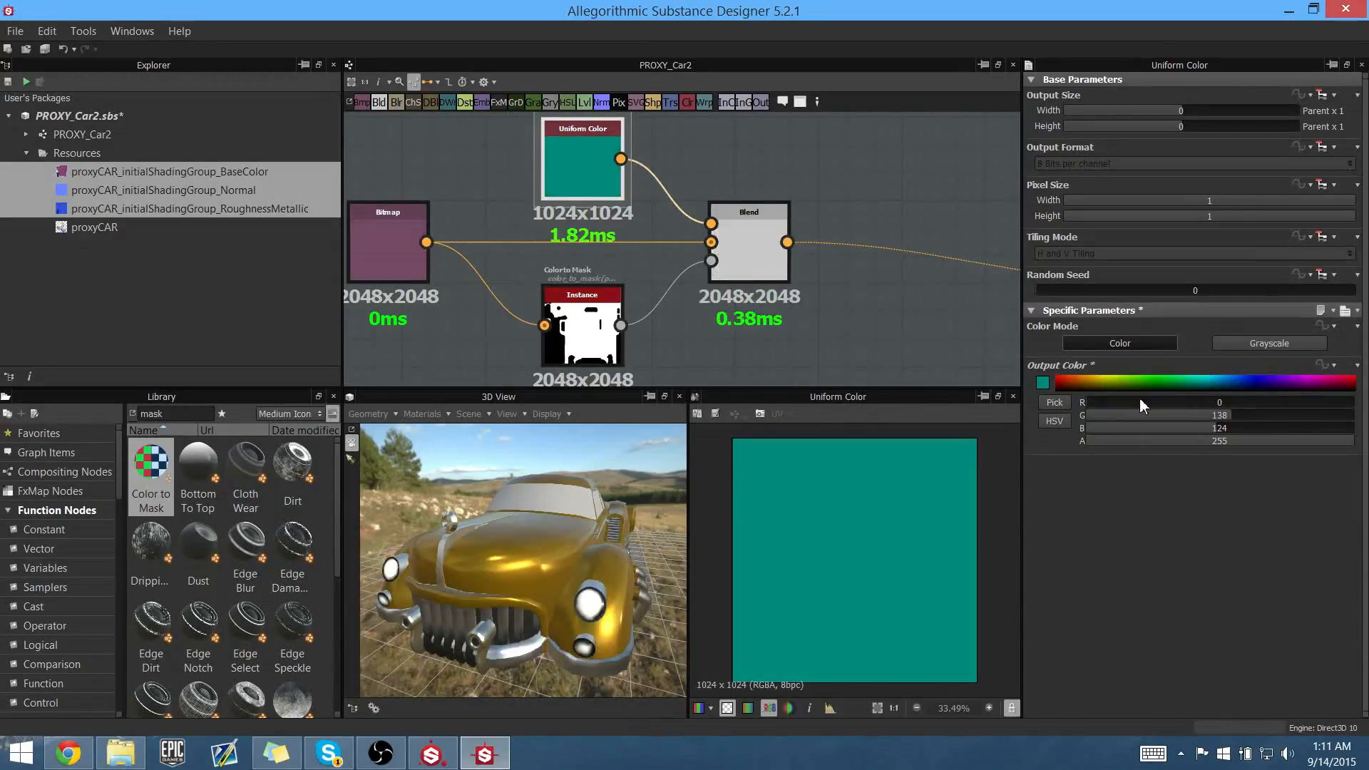
drag(1229, 442, 1353, 441)
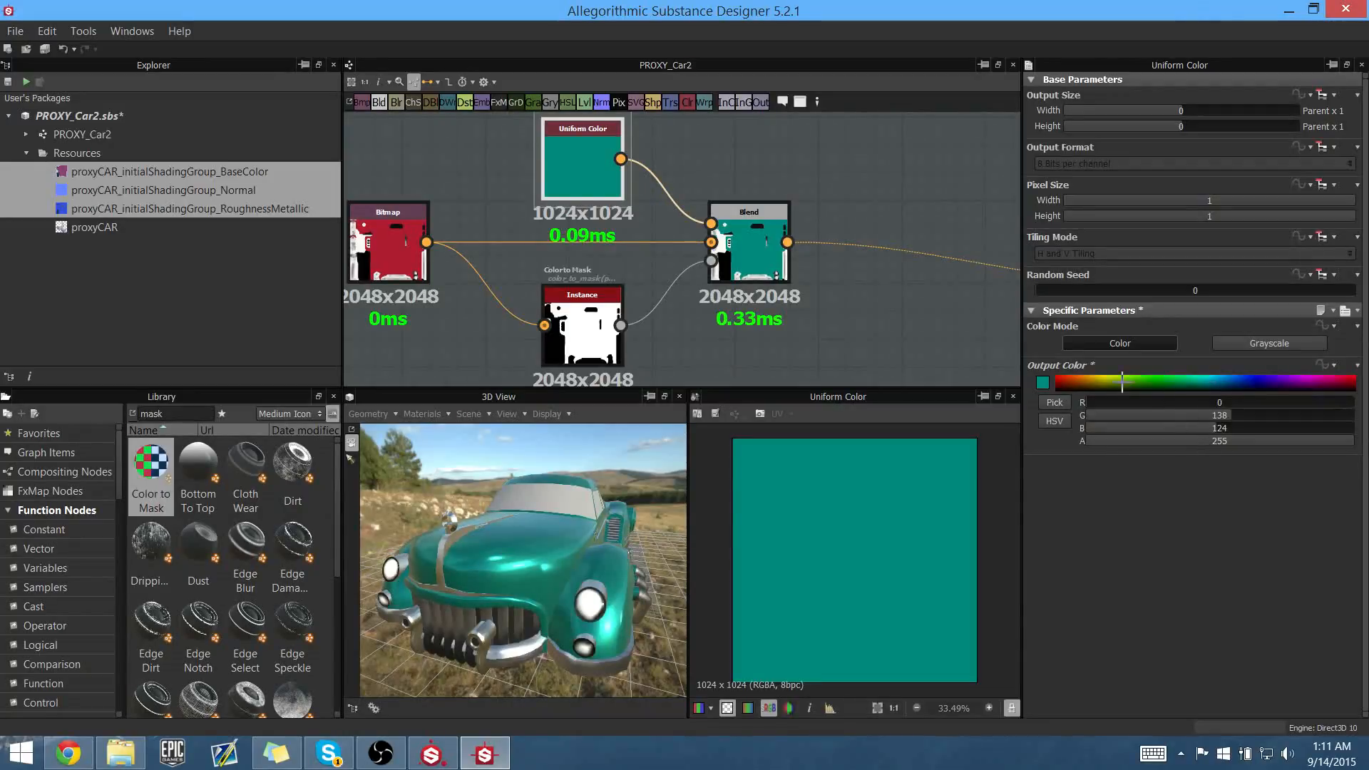
- Try pale green (188, 201, 152) and dark green (0, 116, 9) as the uniform colour, and undo the last colour changes
drag(1062, 385, 1107, 378)
drag(1106, 429, 1246, 427)
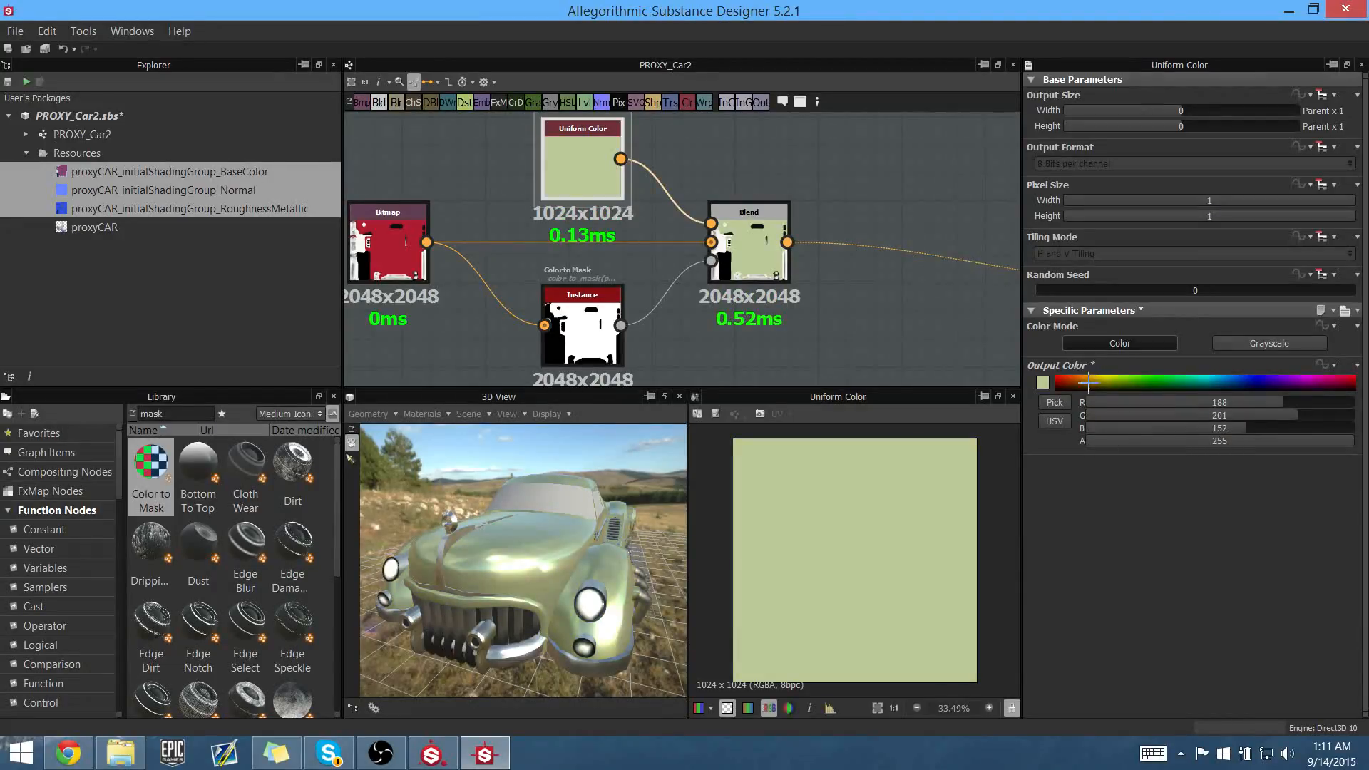
drag(1088, 385, 1146, 421)
drag(592, 520, 936, 496)
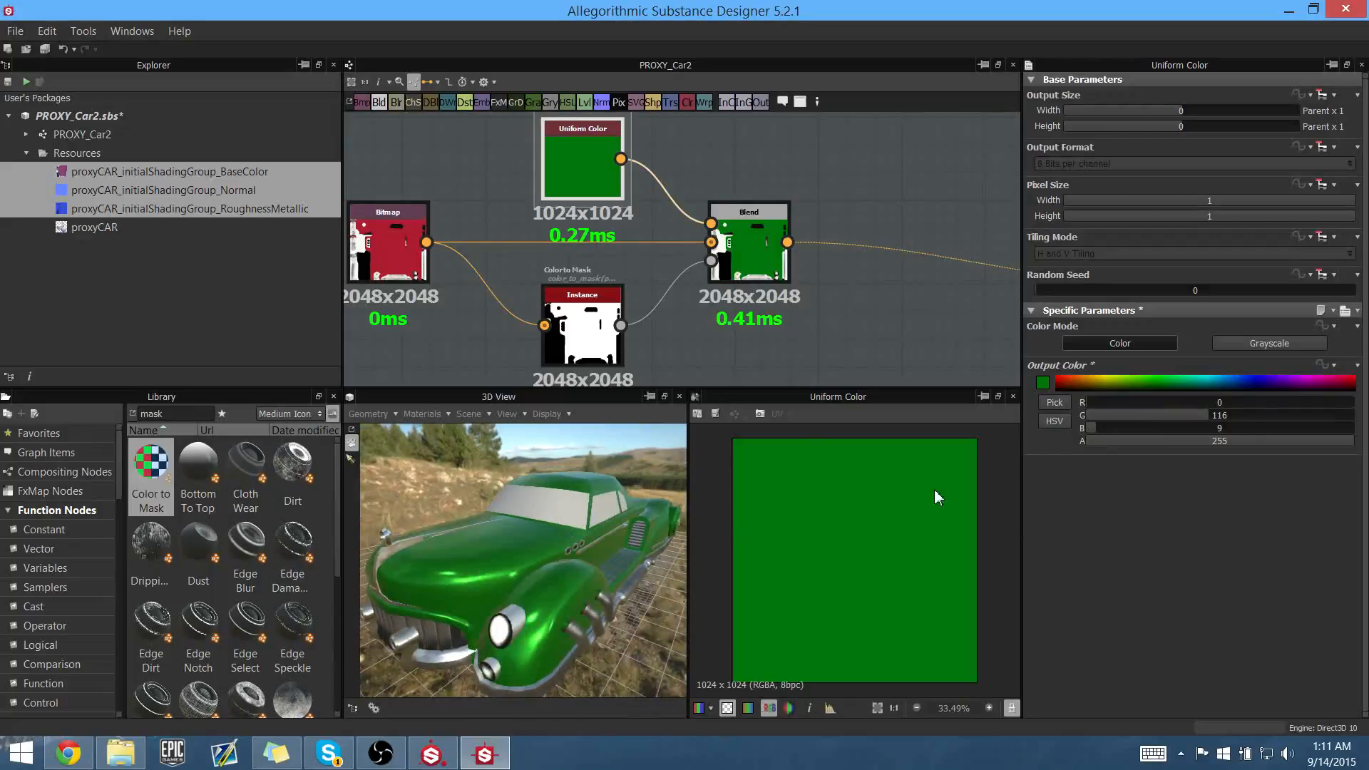
key(ctrl+z)
key(ctrl+z)
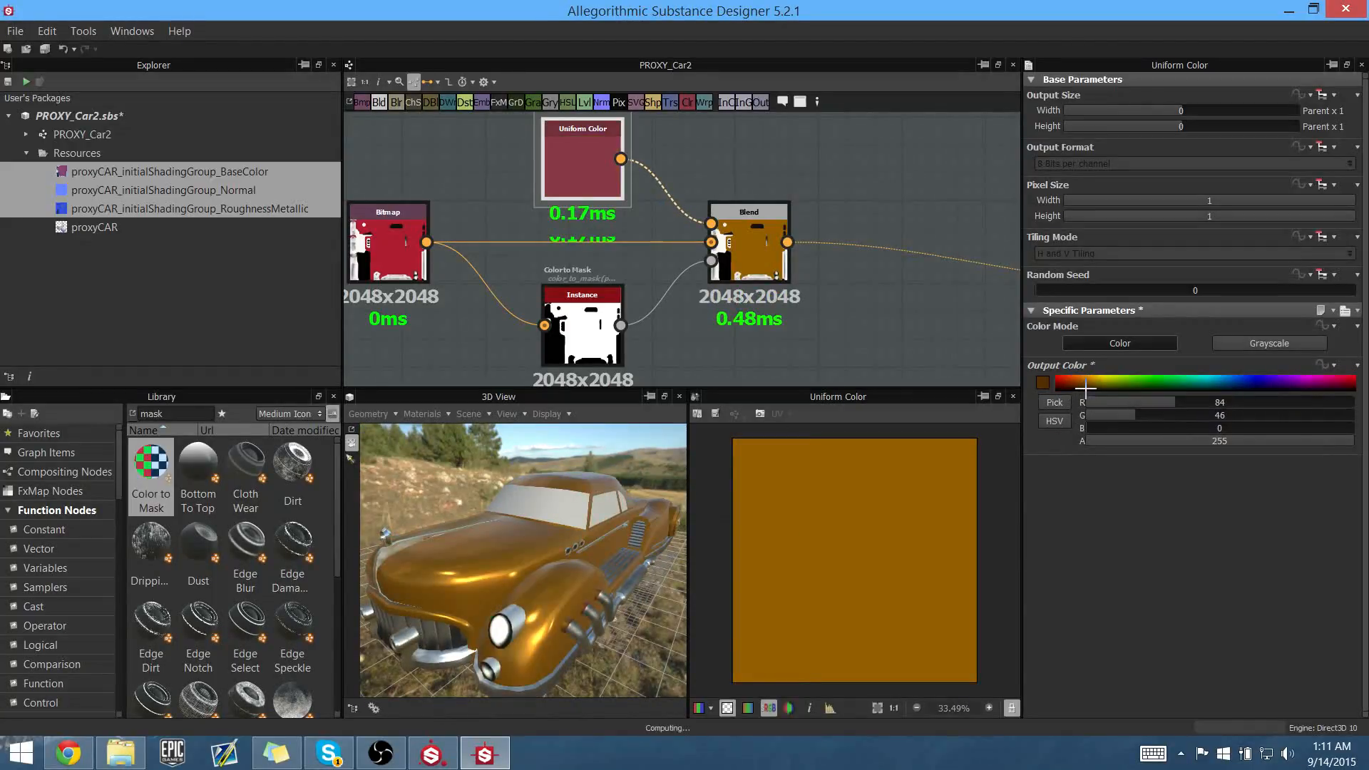
key(ctrl+z)
- Set the Uniform Color node's output colour to red (212, 0, 17) and inspect the car body in the 3D view
drag(1088, 386, 1053, 378)
middle_drag(802, 334, 796, 310)
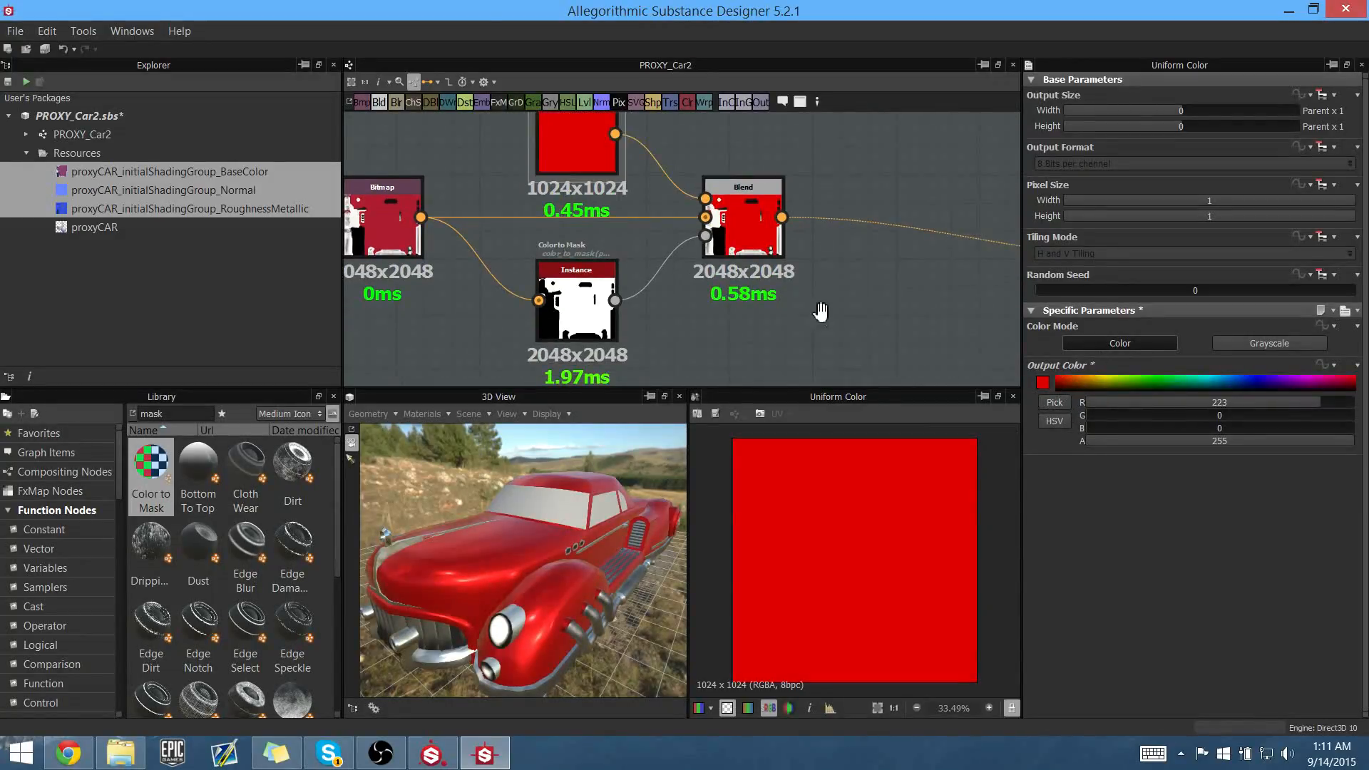
scroll(797, 300, down, 2)
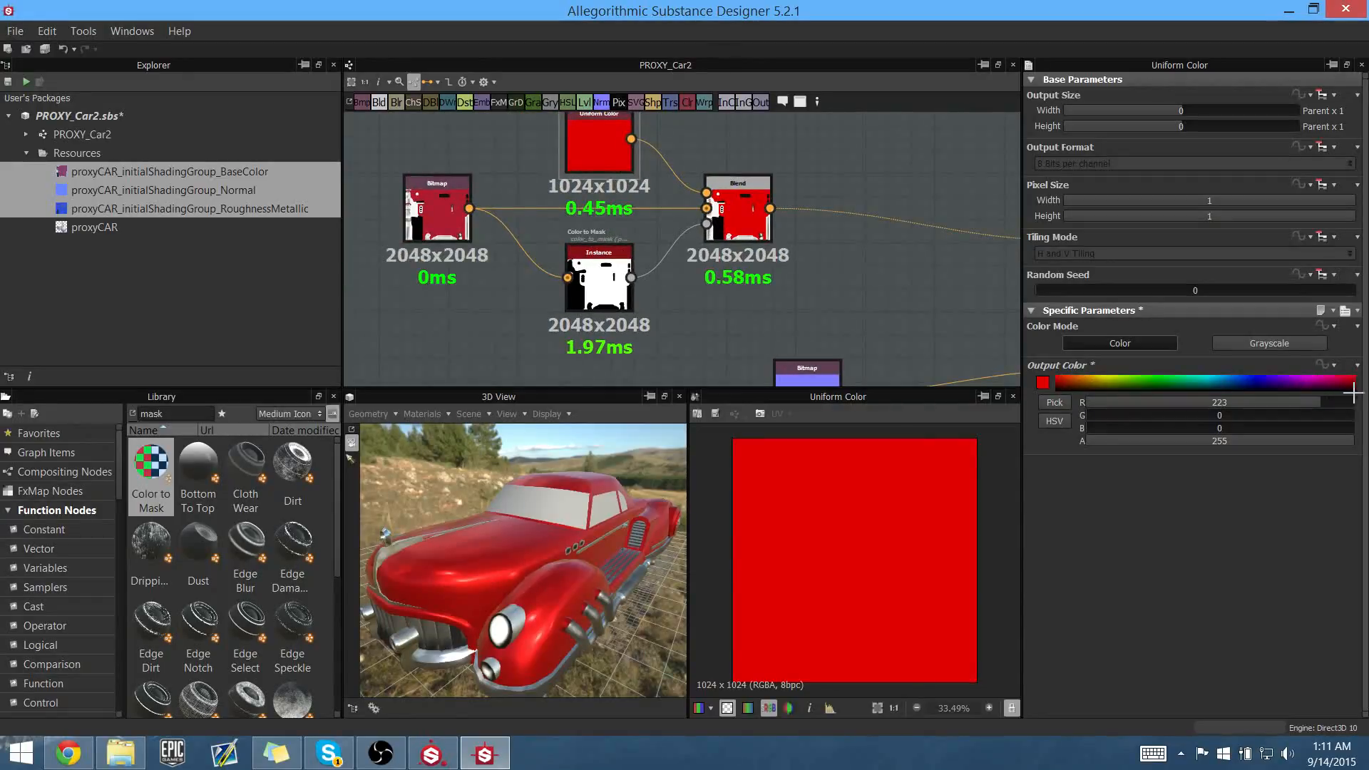
drag(1351, 385, 1346, 384)
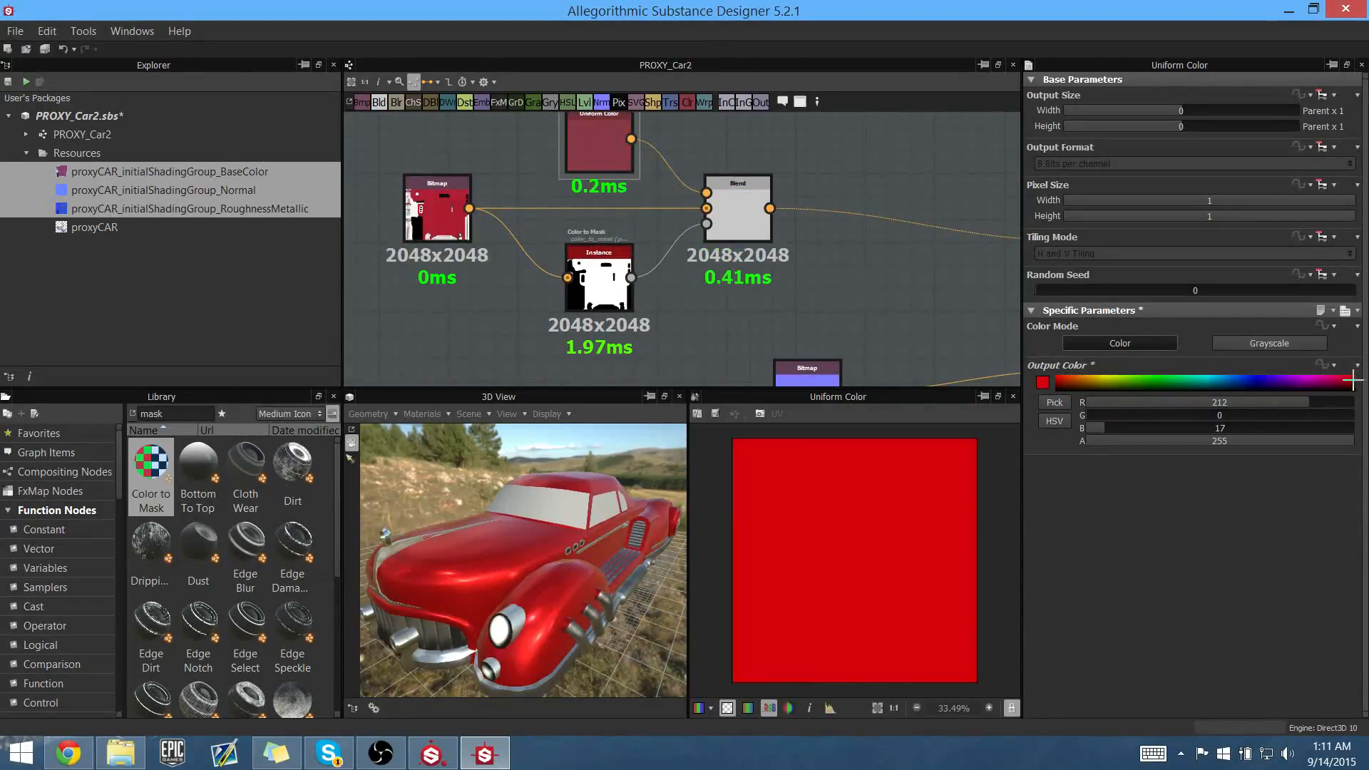
drag(667, 540, 492, 575)
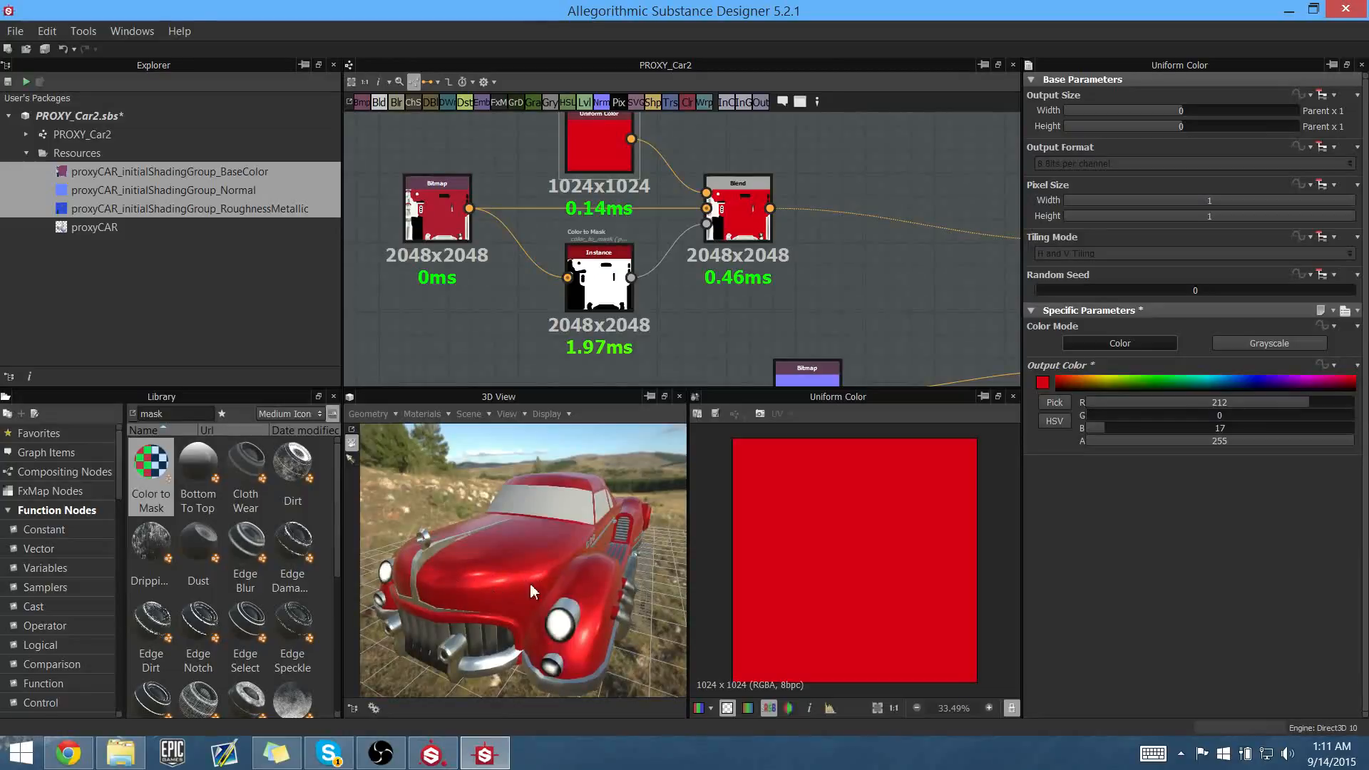
- Examine the recolouring network from the base colour bitmap through the Blend node to the Base Color output
middle_drag(765, 341, 693, 173)
scroll(709, 255, down, 3)
drag(677, 242, 560, 255)
middle_drag(557, 173, 590, 317)
middle_drag(770, 227, 744, 251)
drag(742, 284, 570, 207)
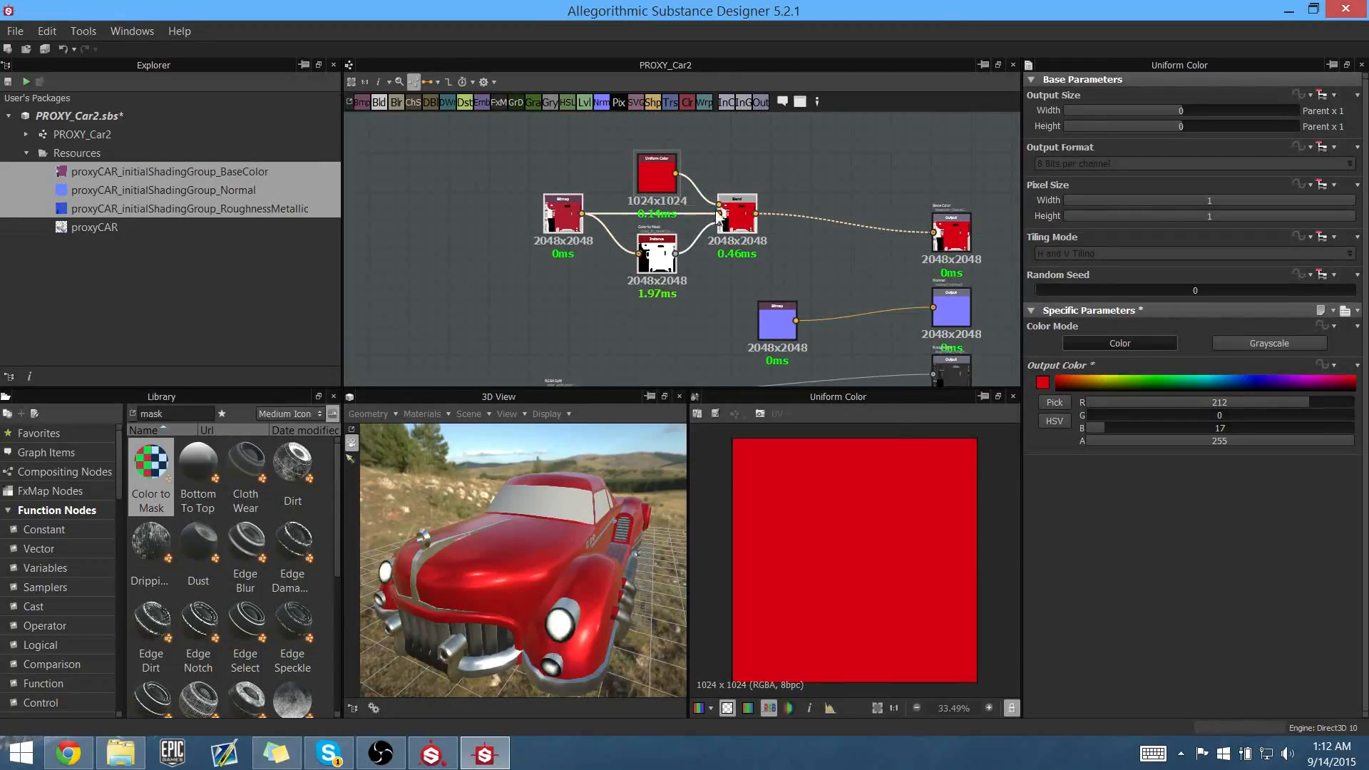
mouse_move(739, 215)
mouse_down()
mouse_move(765, 188)
mouse_move(728, 241)
mouse_move(741, 232)
mouse_up()
middle_drag(543, 145, 493, 166)
click(535, 174)
middle_drag(731, 322, 735, 230)
middle_drag(642, 236, 647, 325)
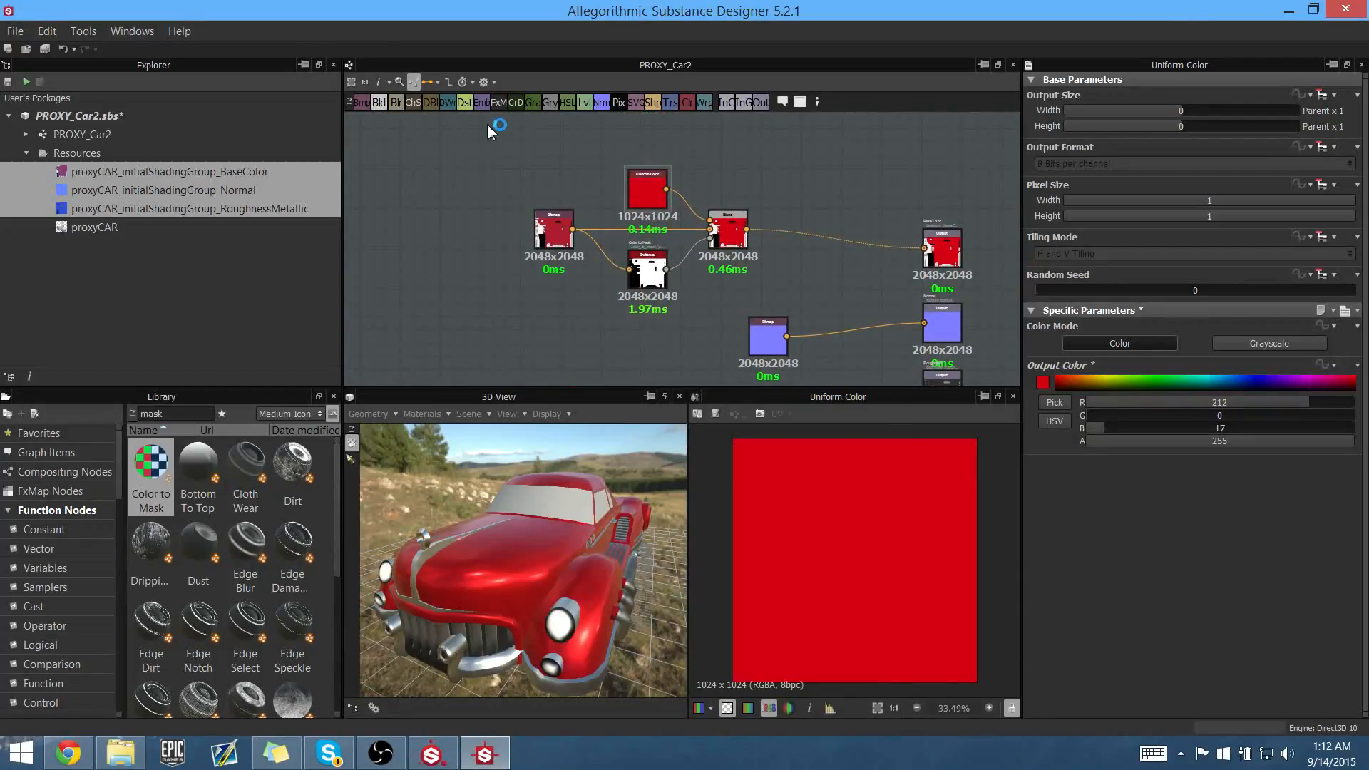
- Add a frame to the graph and size it around the bitmap, Uniform Color, Color to Mask and Blend nodes
right_click(539, 156)
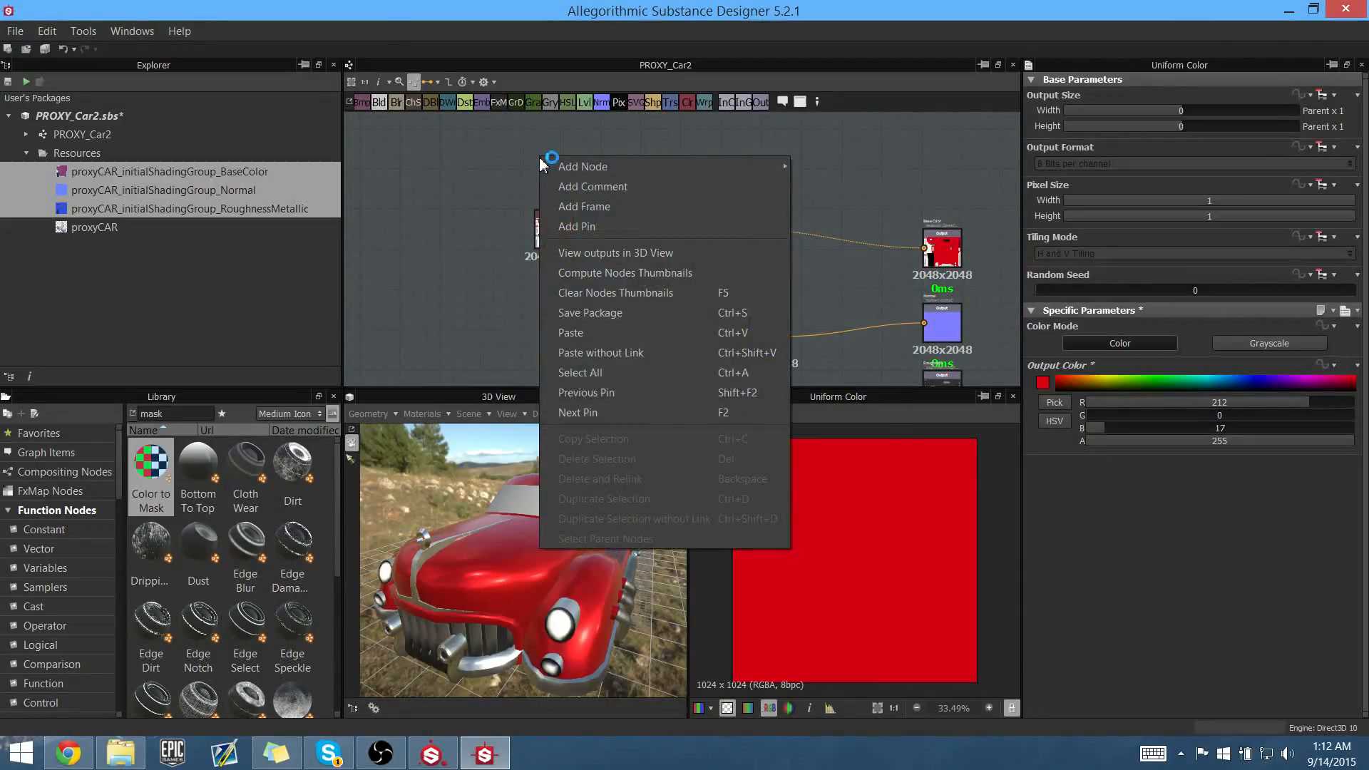
click(591, 206)
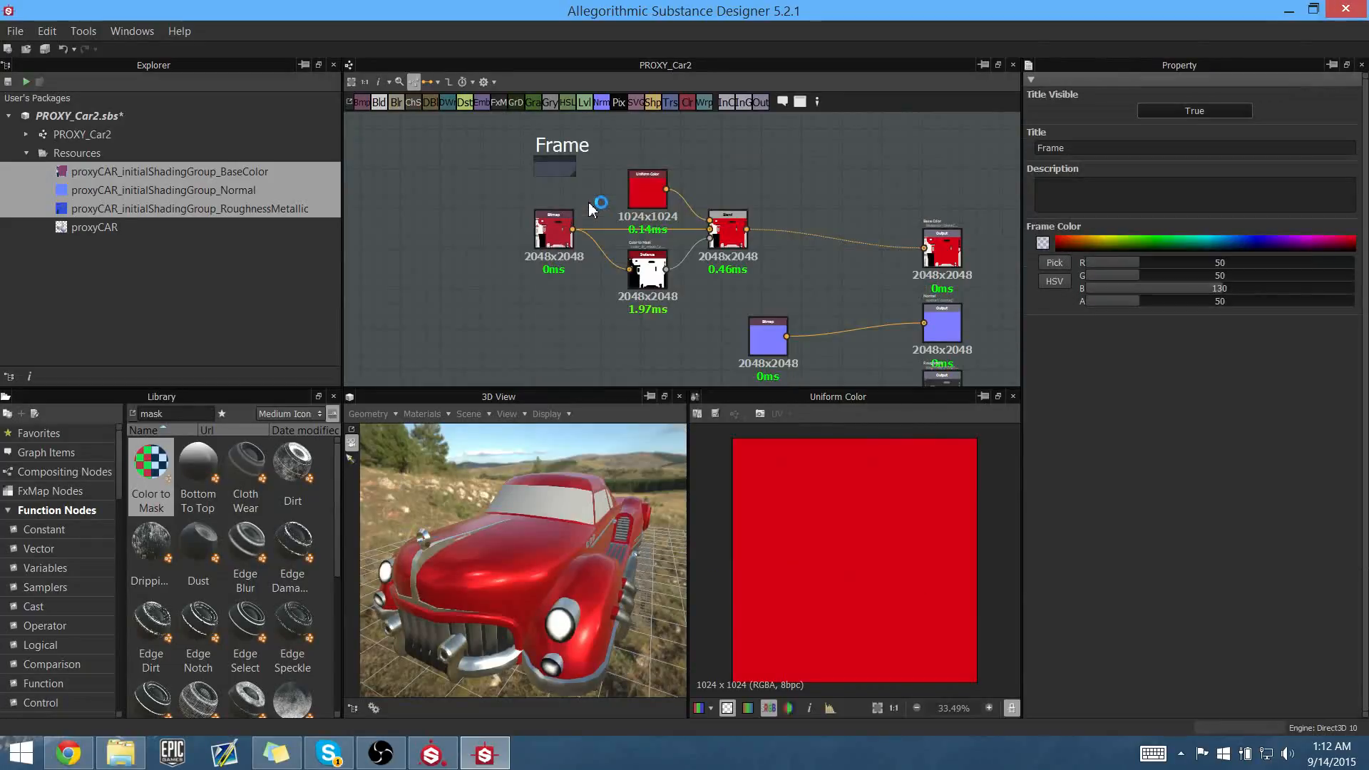
drag(575, 174, 770, 313)
drag(706, 172, 678, 159)
scroll(717, 280, up, 2)
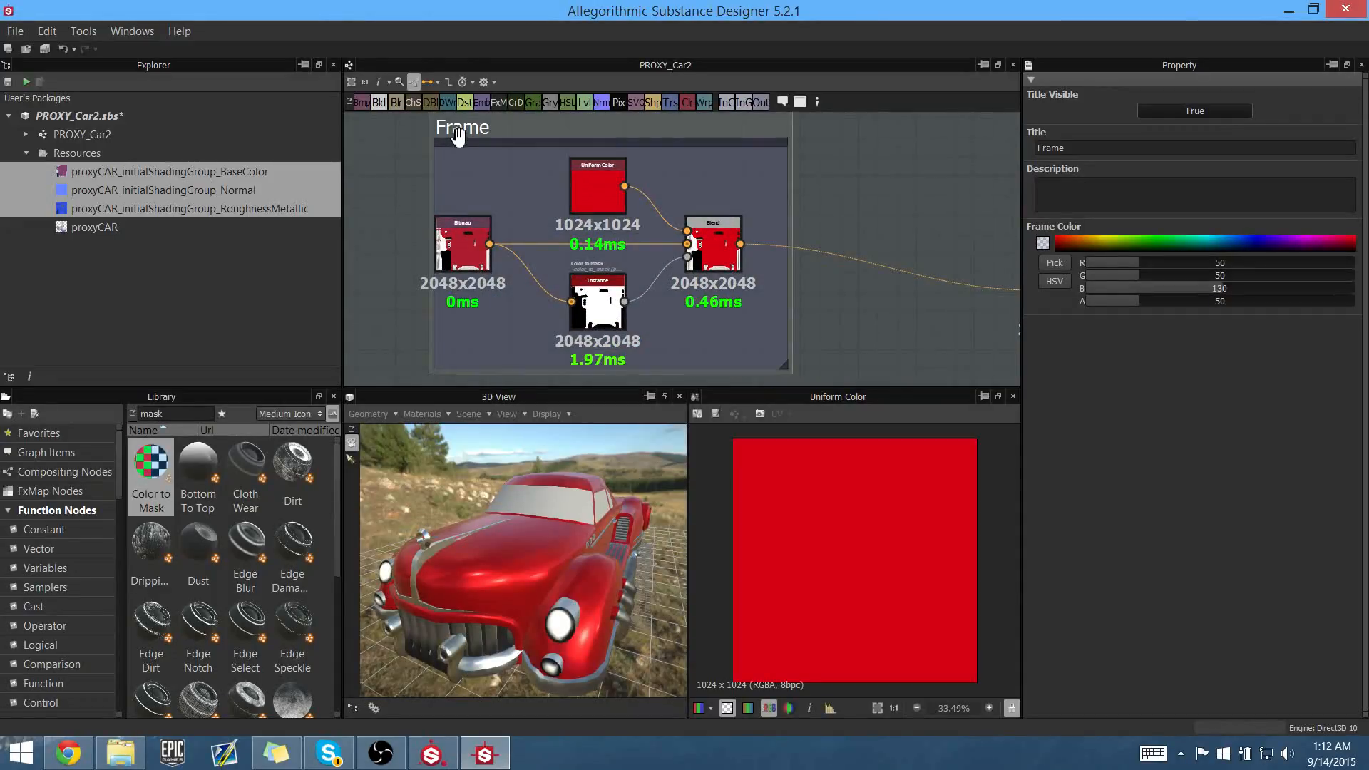
- Title the frame around the recolouring nodes "Mask From Car Color"
click(1217, 106)
click(1217, 106)
drag(1103, 147, 915, 157)
text(Mask From Car Color)
key(Return)
- Copy the four framed recolouring nodes and paste the duplicates by the roughness and metallic network
click(745, 329)
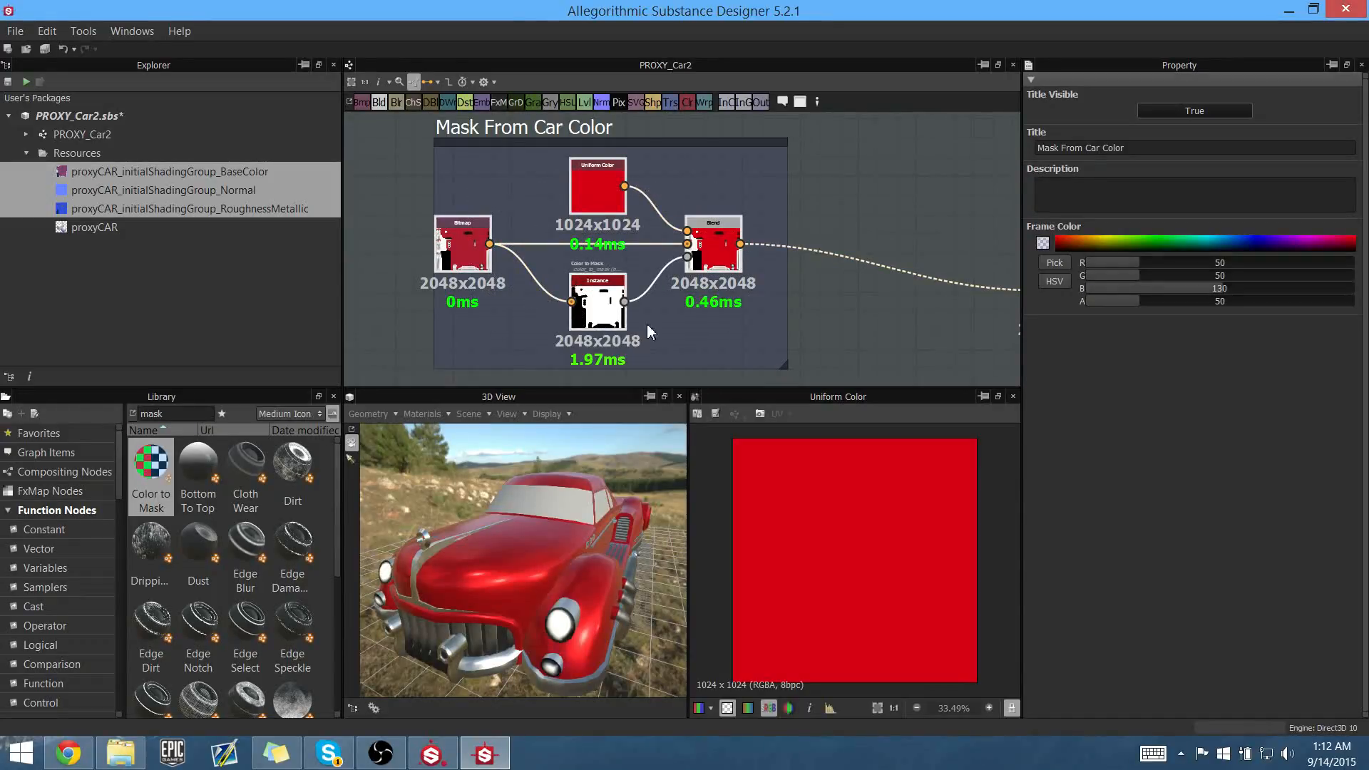
right_click(870, 134)
click(887, 233)
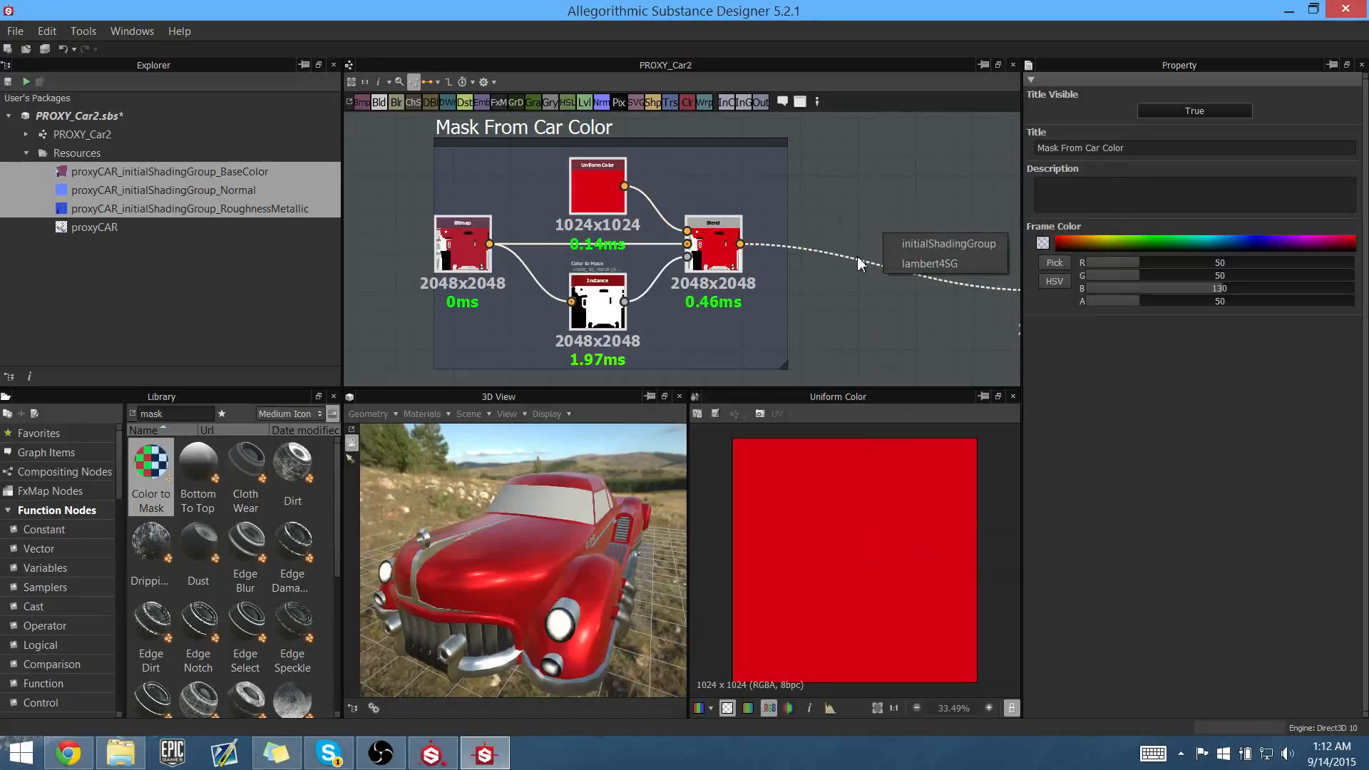
click(838, 268)
middle_drag(847, 334, 827, 224)
scroll(841, 276, down, 4)
middle_drag(855, 300, 863, 182)
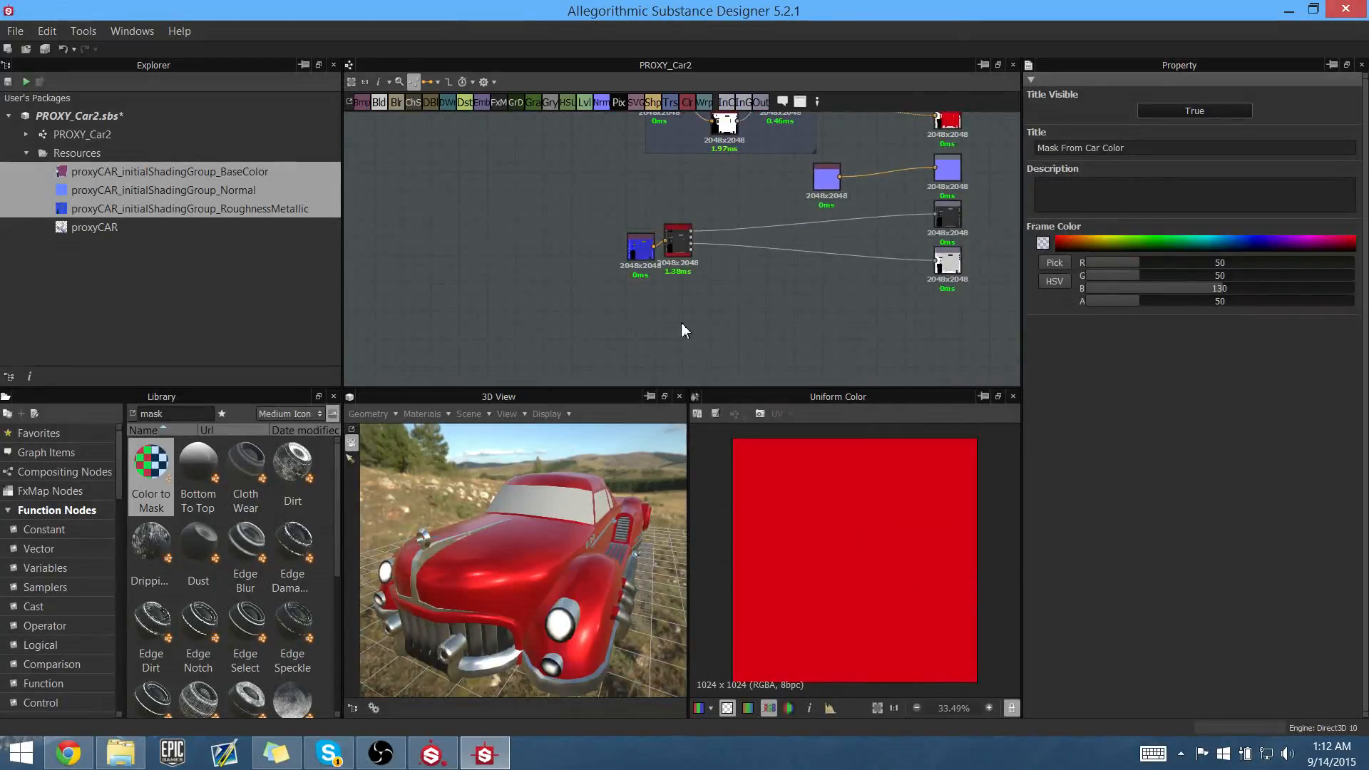
key(ctrl+v)
middle_drag(724, 283, 742, 289)
scroll(750, 290, up, 4)
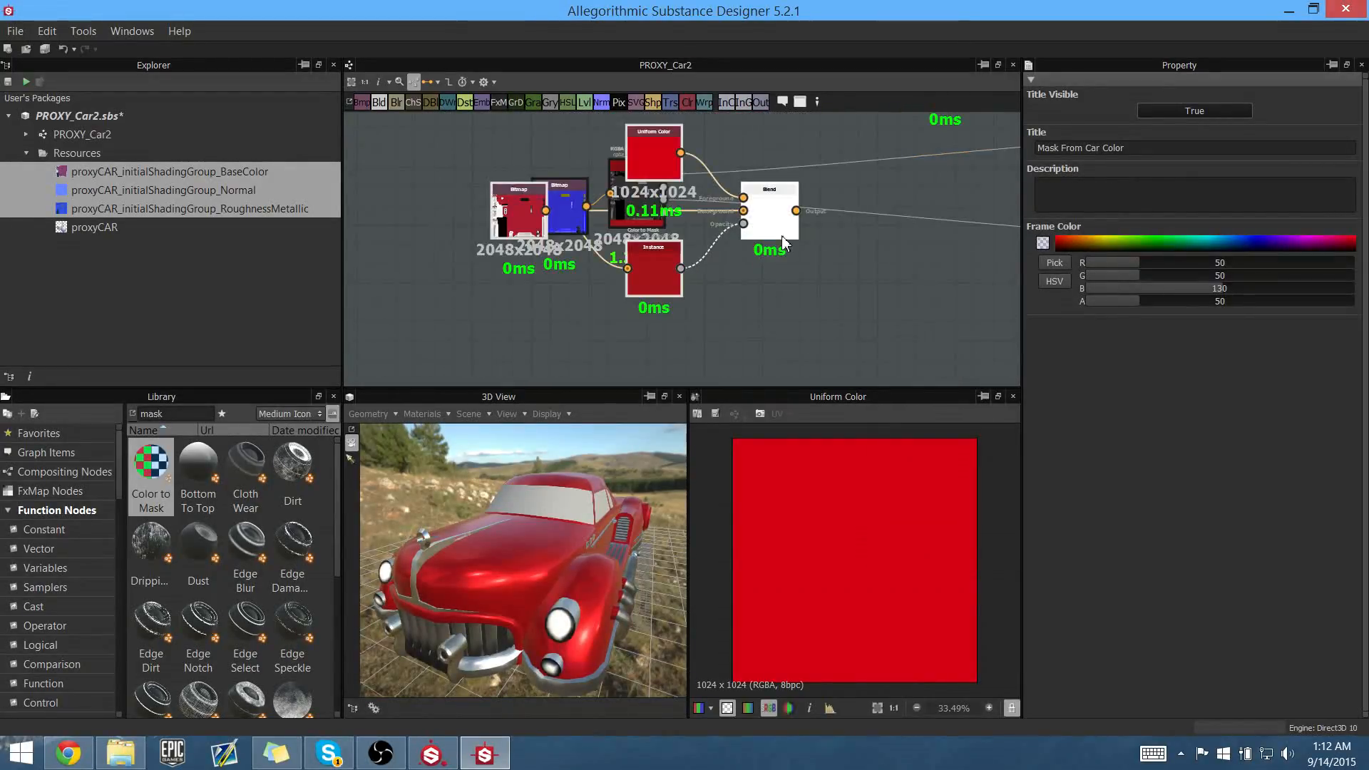
- Move the pasted nodes and the roughness/metallic nodes apart so the two groups no longer overlap
drag(783, 239, 883, 338)
middle_drag(683, 258, 709, 257)
drag(444, 152, 459, 221)
middle_drag(522, 266, 533, 224)
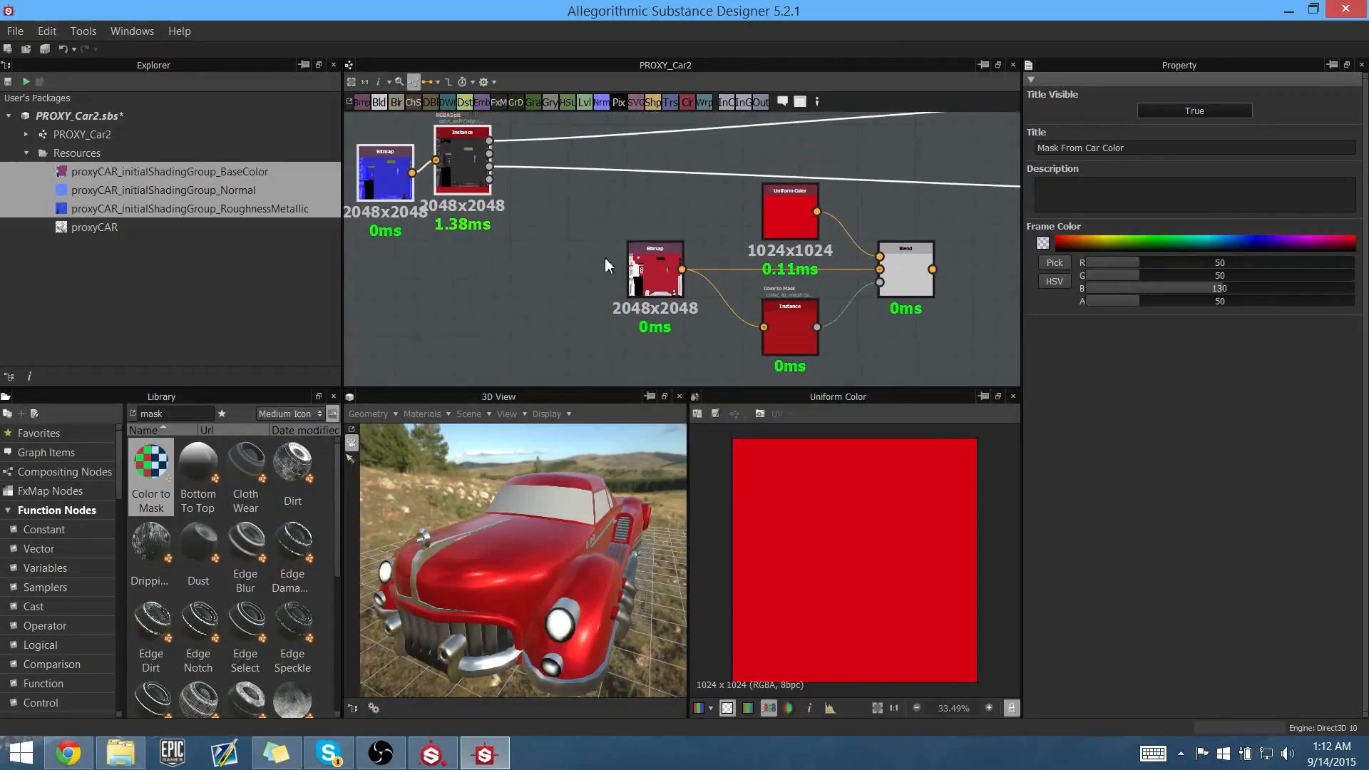
- Preview the duplicated Color to Mask node and switch the duplicated Uniform Color node to Grayscale
click(801, 323)
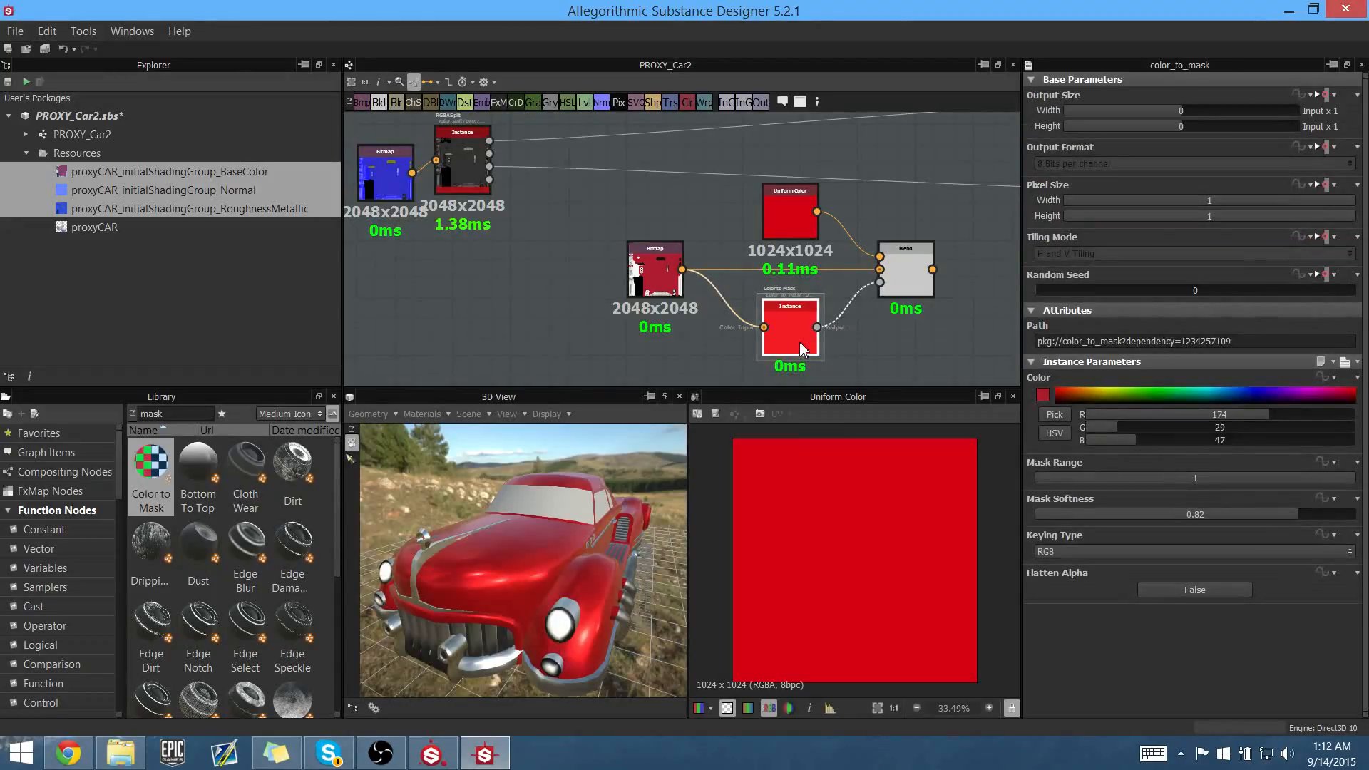
double_click(802, 348)
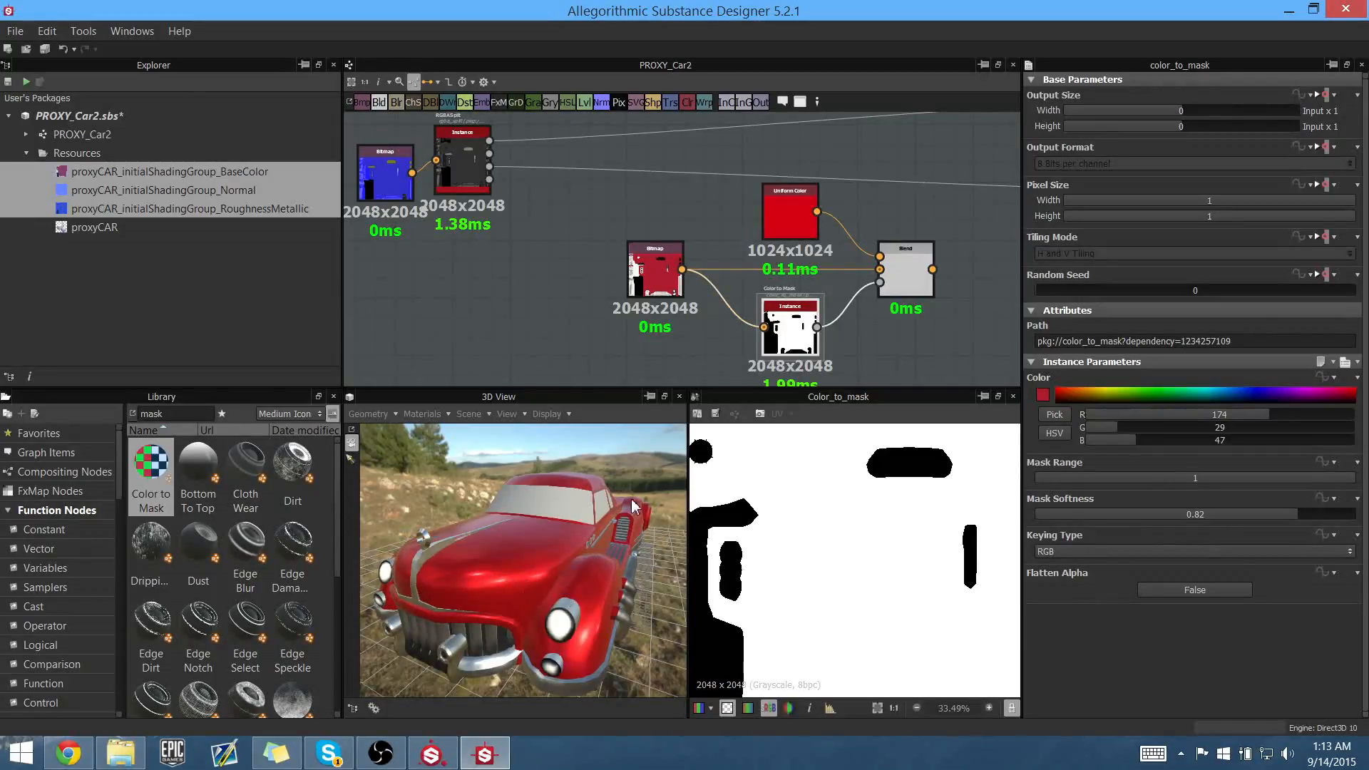
middle_drag(799, 229, 774, 253)
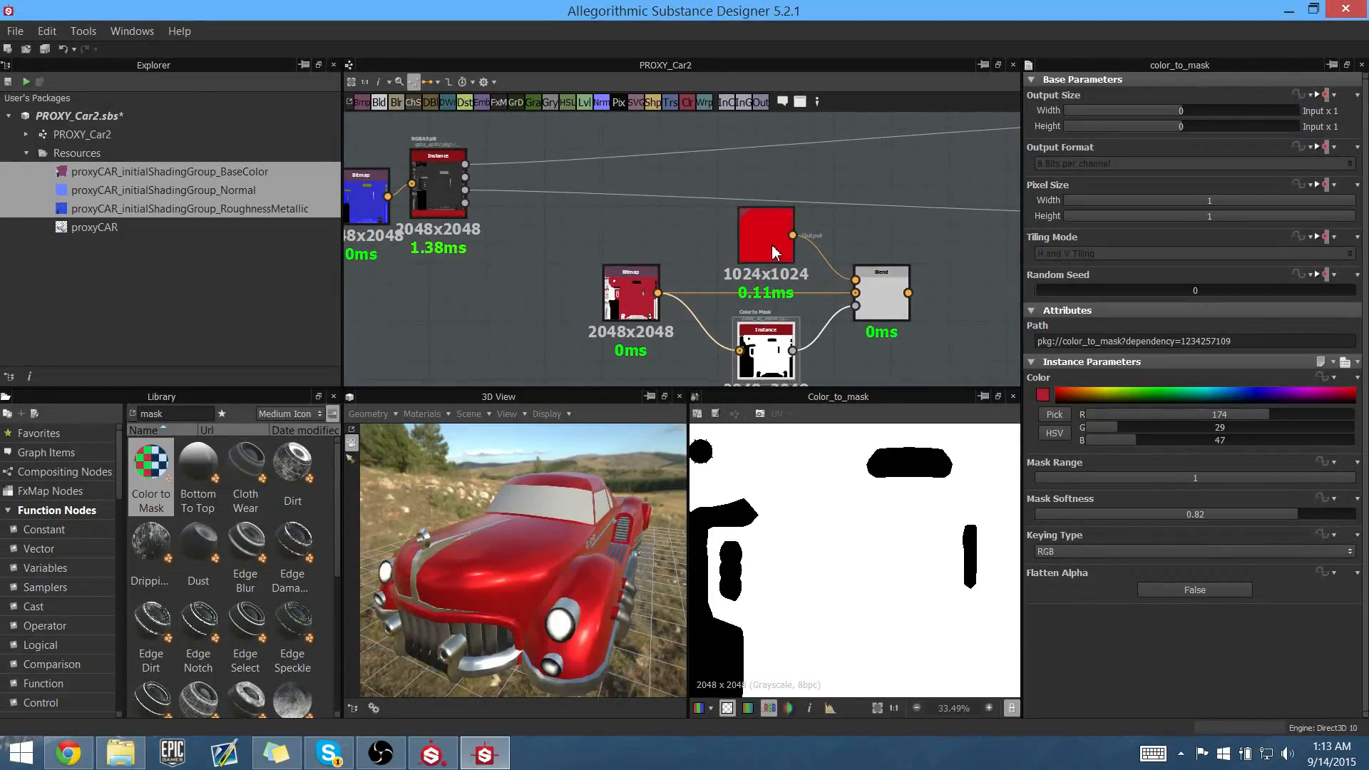
double_click(772, 250)
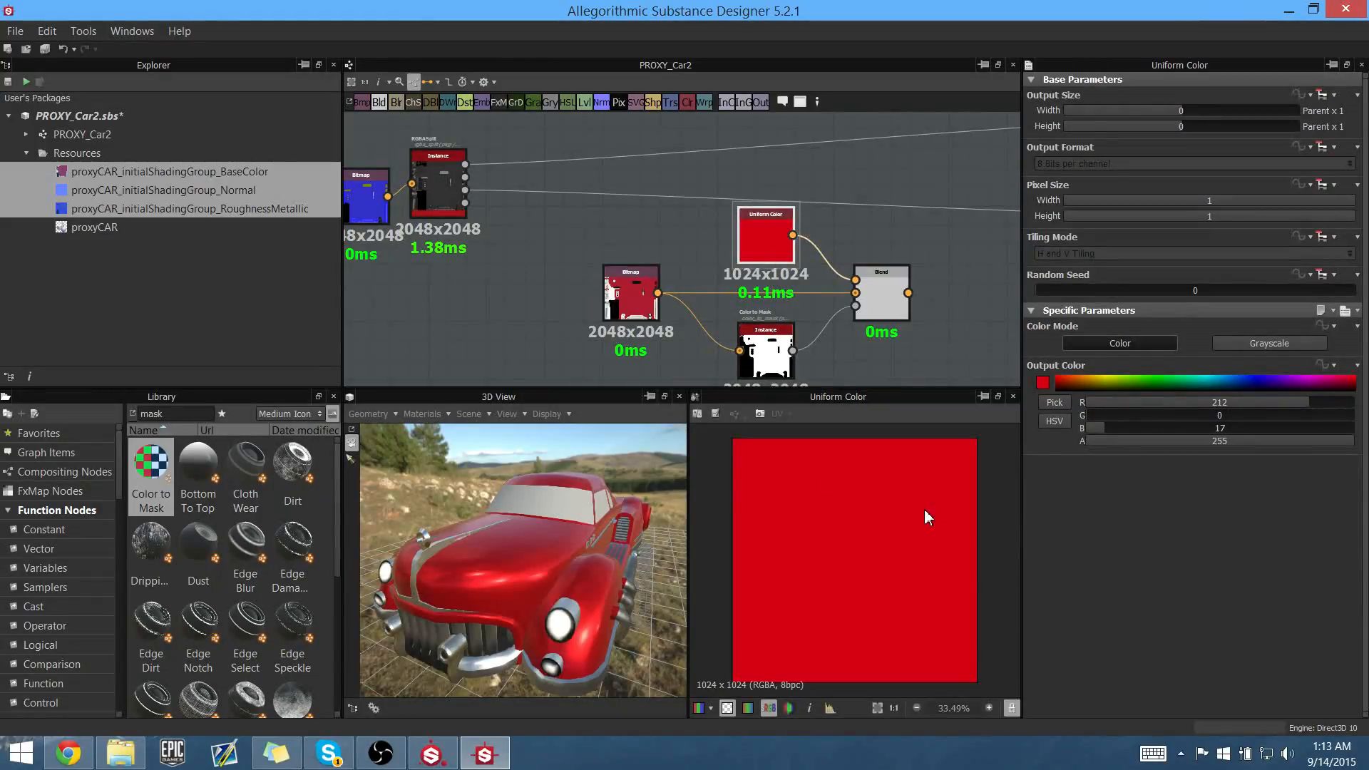
click(1256, 345)
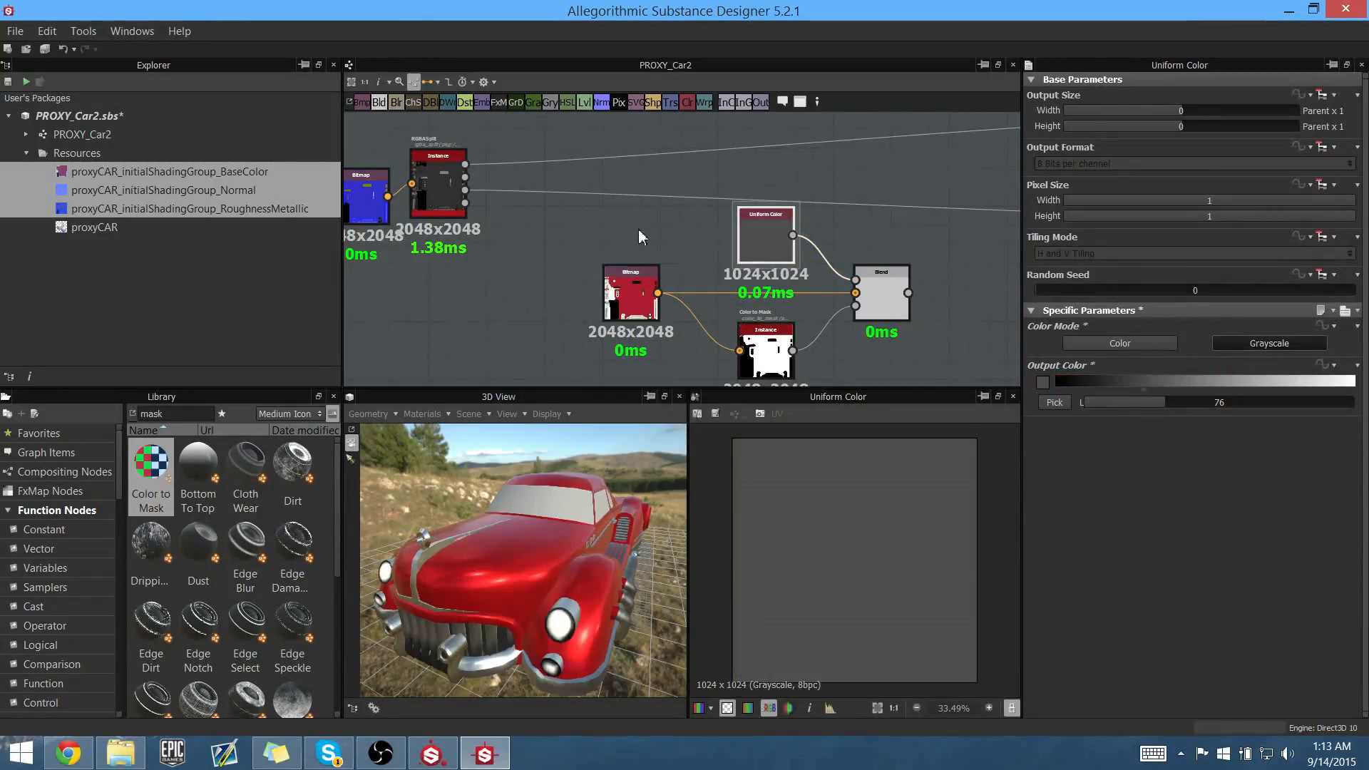
middle_drag(562, 247, 516, 240)
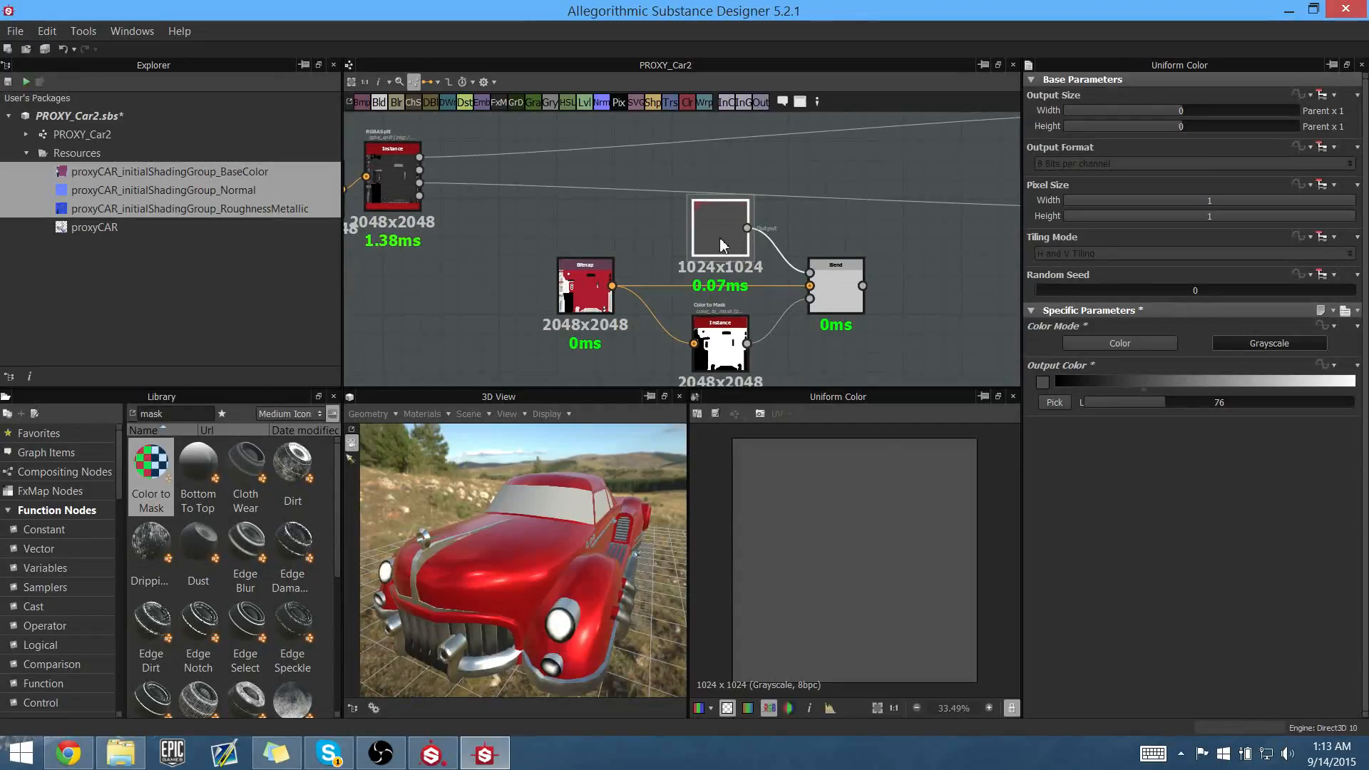
drag(722, 243, 703, 224)
- Preview the duplicated Blend node and set the grayscale Uniform Color's output value to 133
double_click(838, 296)
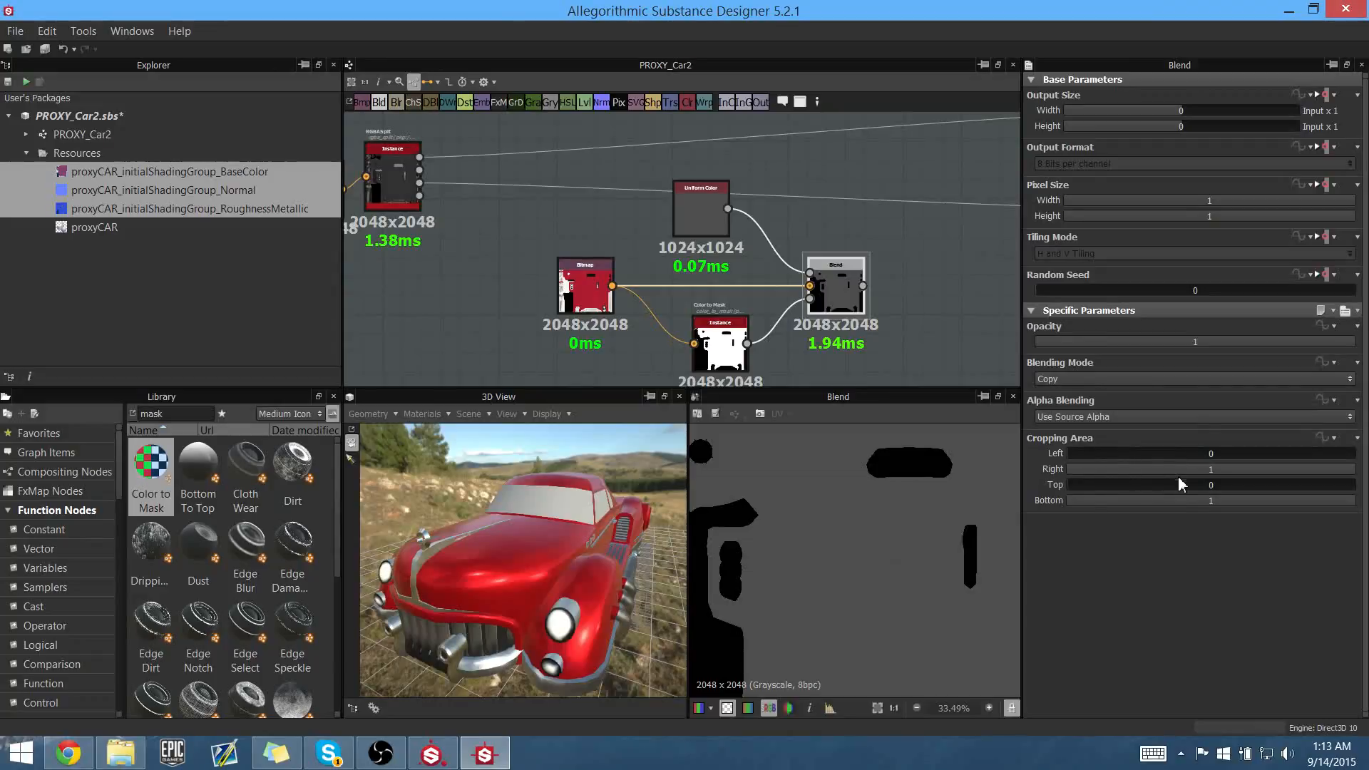
click(700, 211)
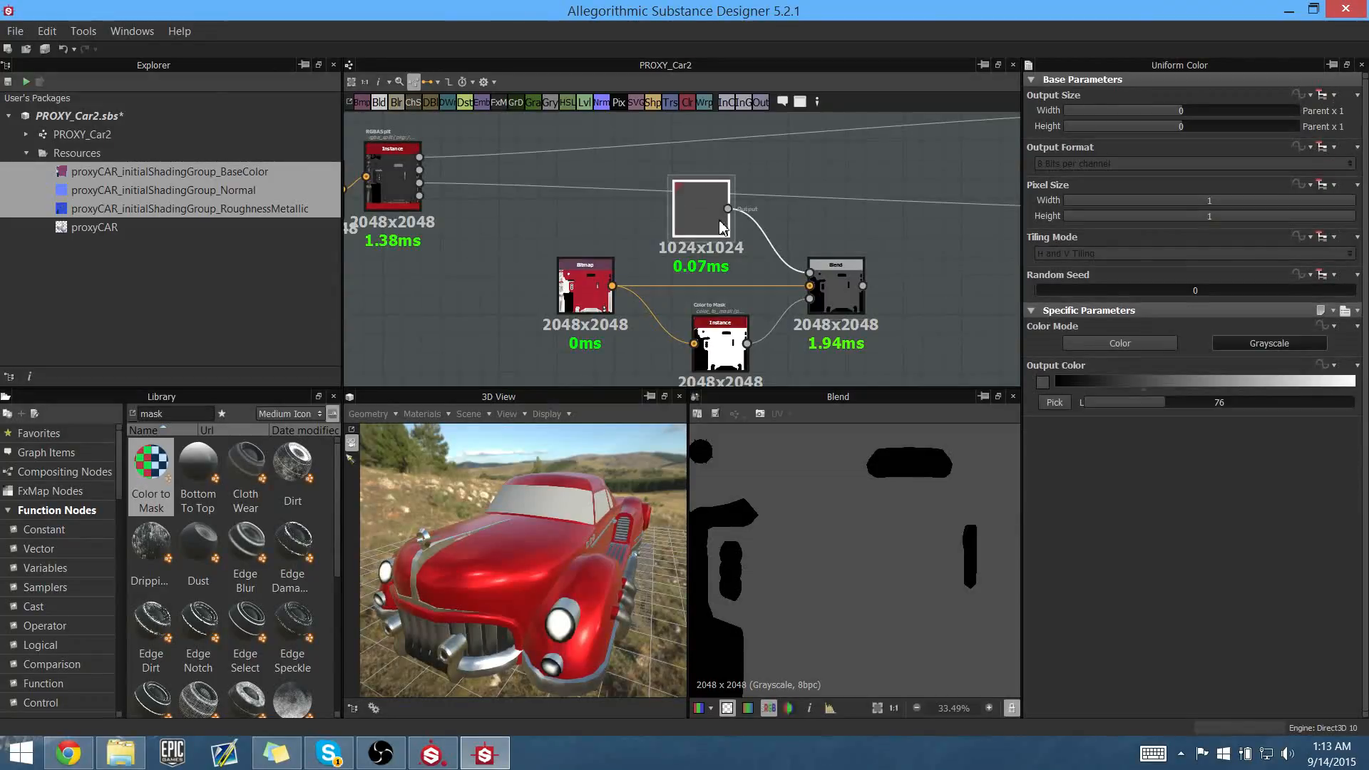
drag(1164, 402, 1224, 412)
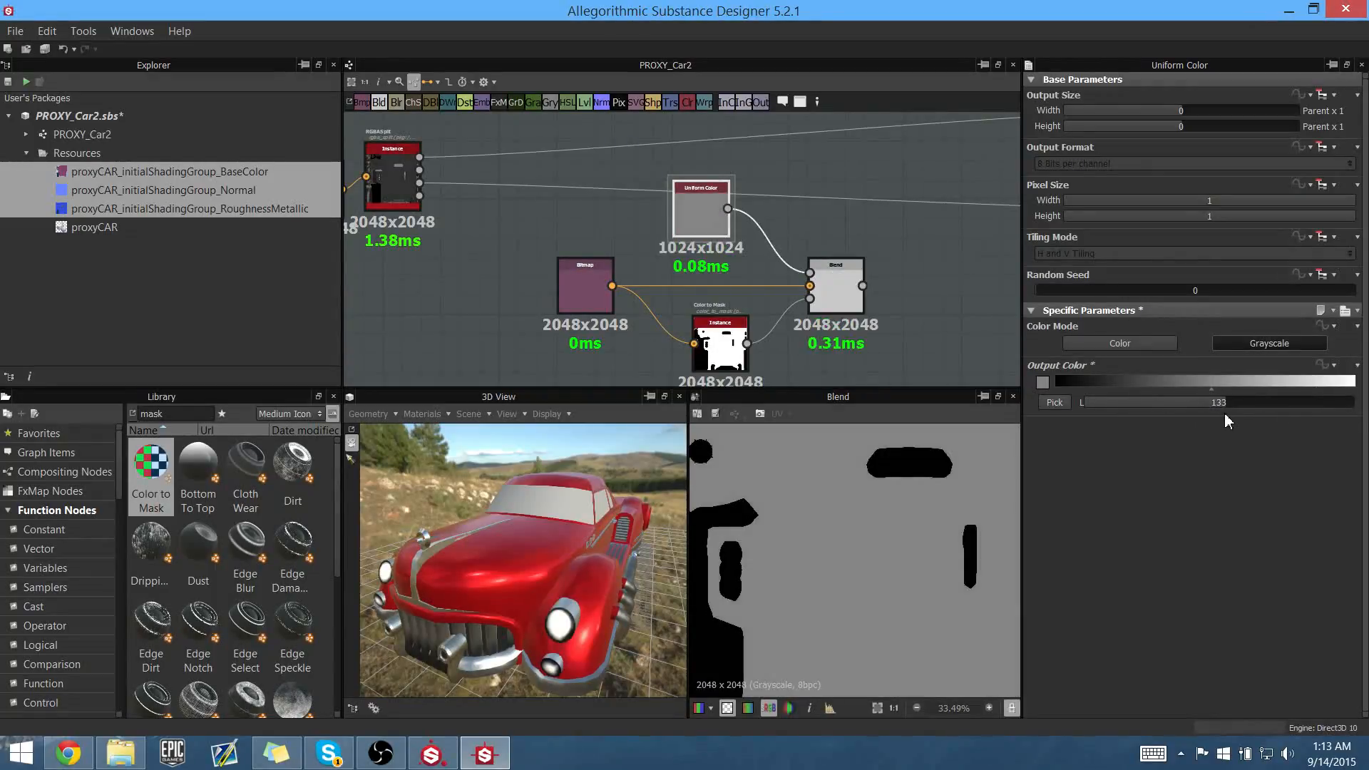
- Replace the duplicated Blend's background input with the RGBA Split's red channel output and preview the blend
middle_drag(623, 278, 630, 275)
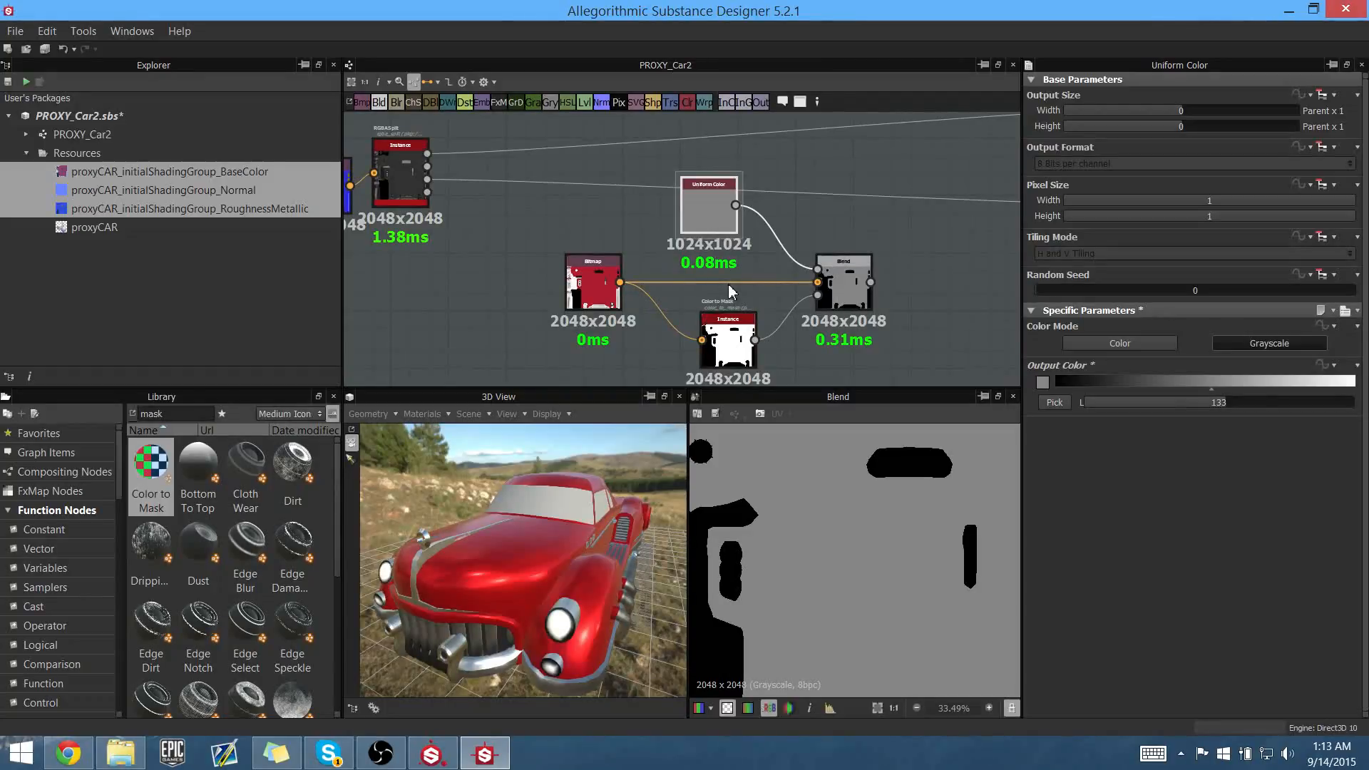
middle_drag(541, 173, 582, 225)
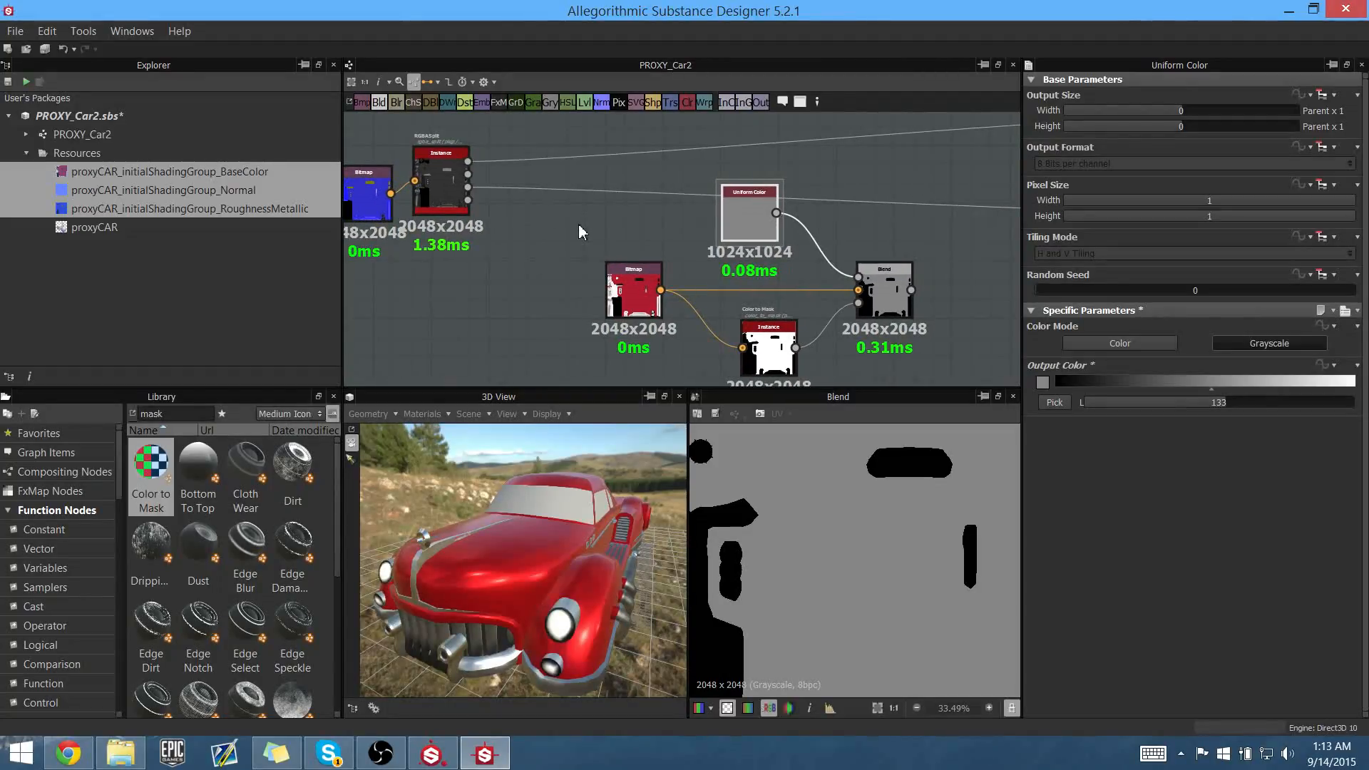
click(858, 291)
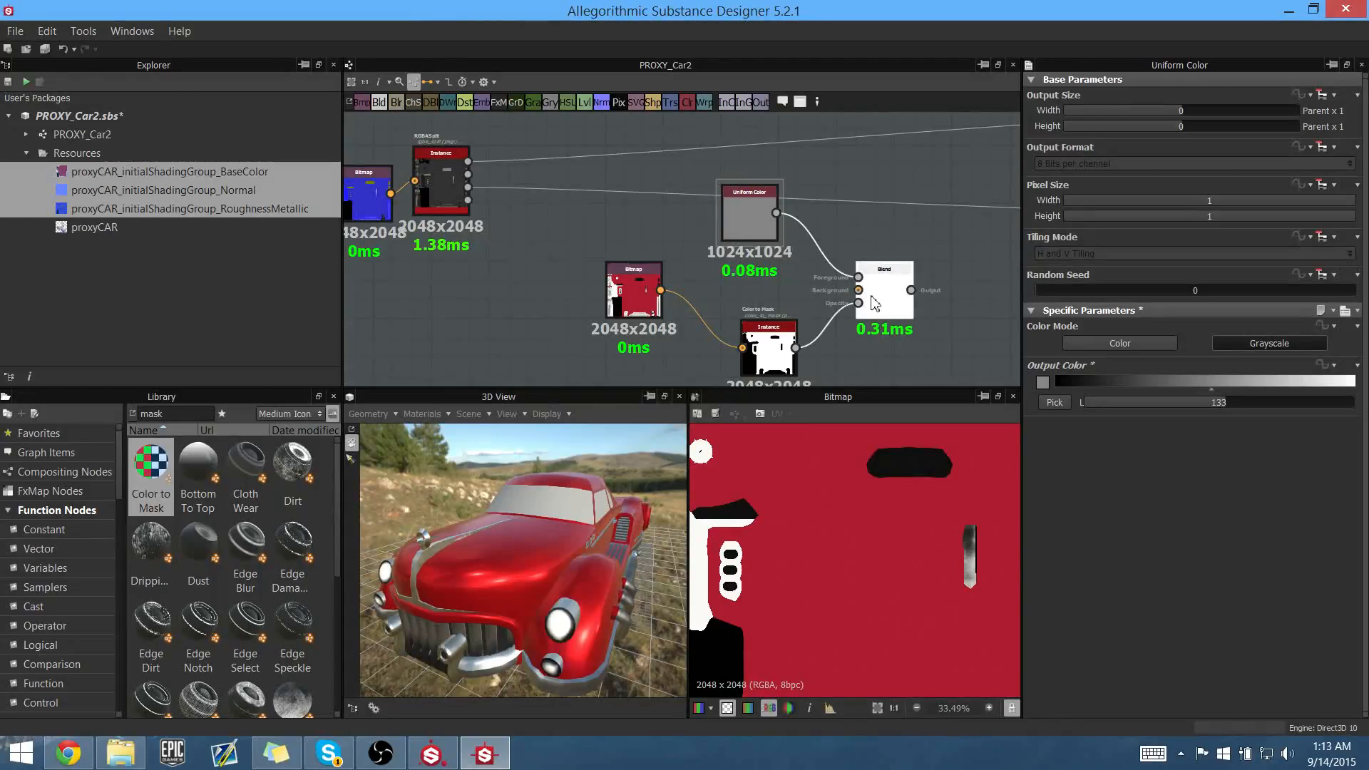
middle_drag(713, 271, 646, 239)
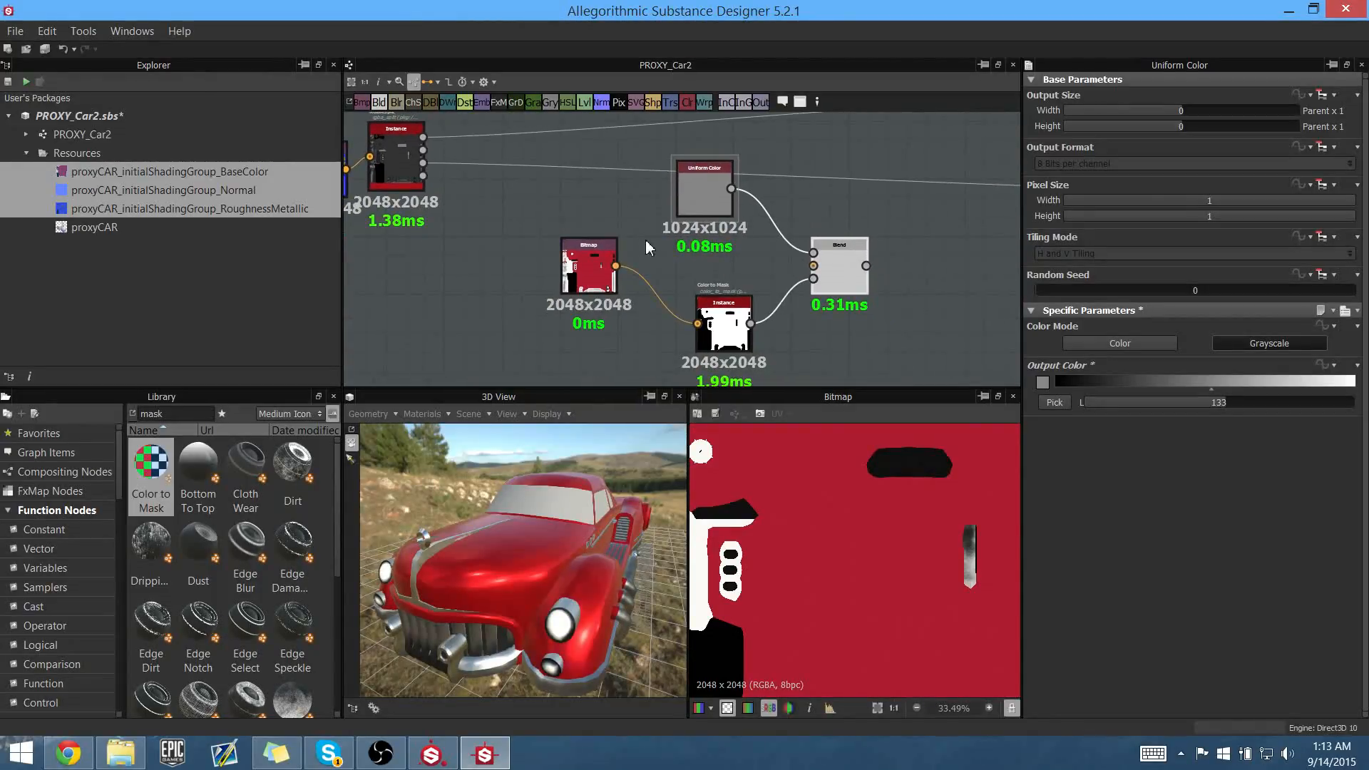
middle_drag(469, 166, 475, 178)
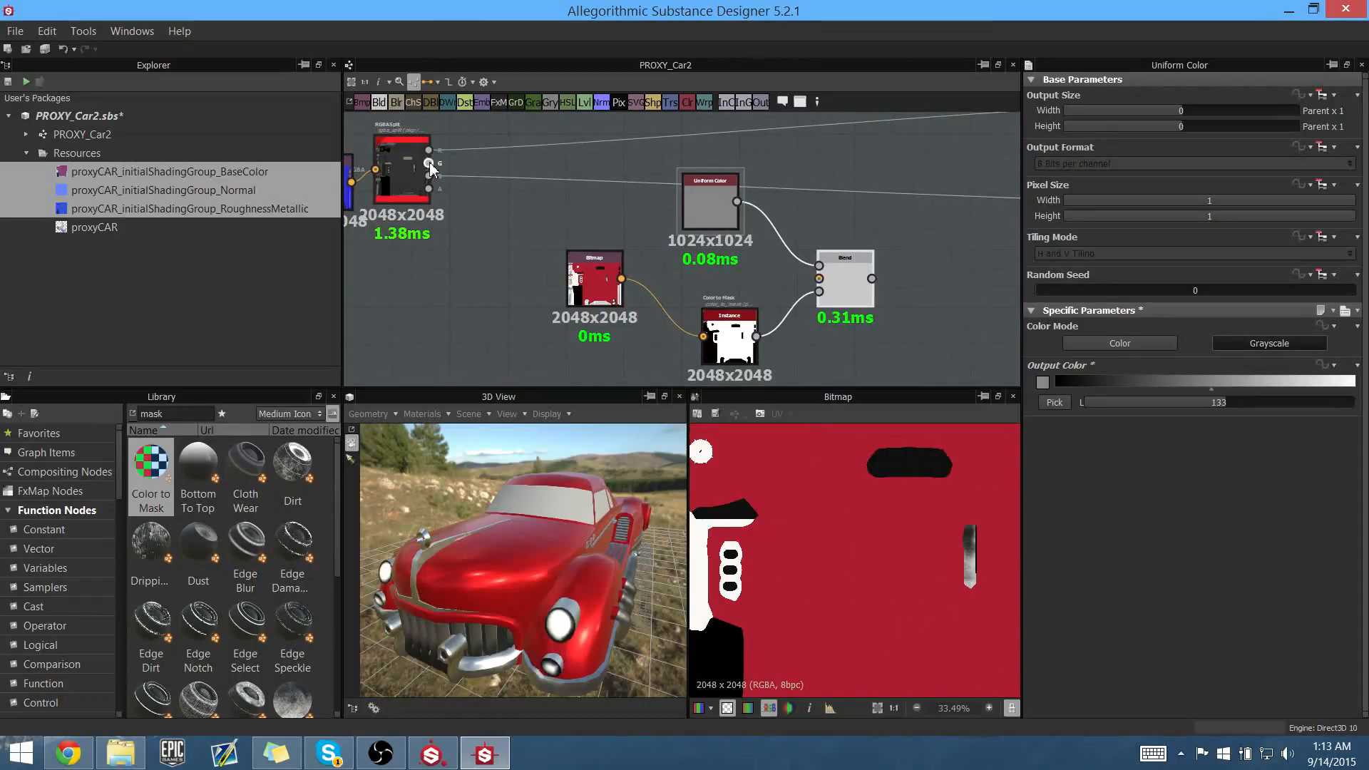
drag(428, 150, 819, 279)
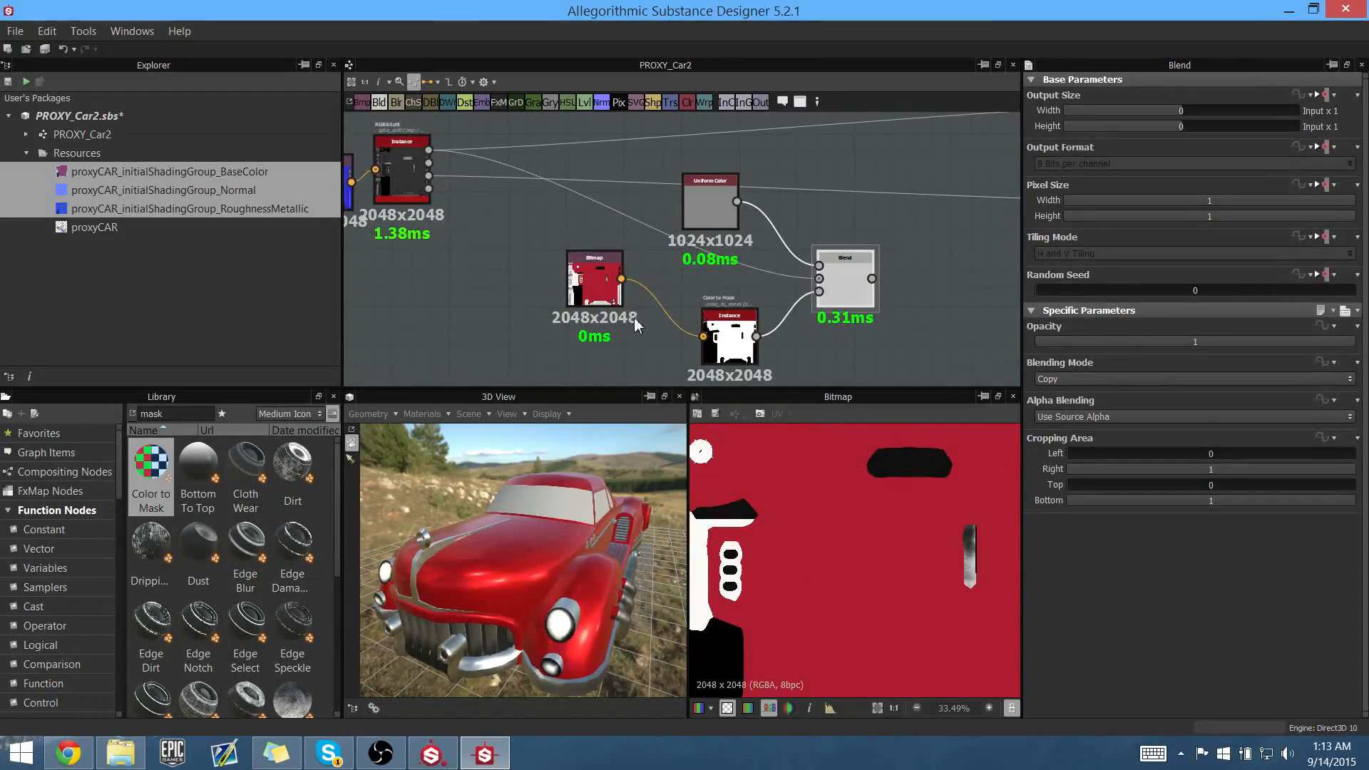
double_click(859, 298)
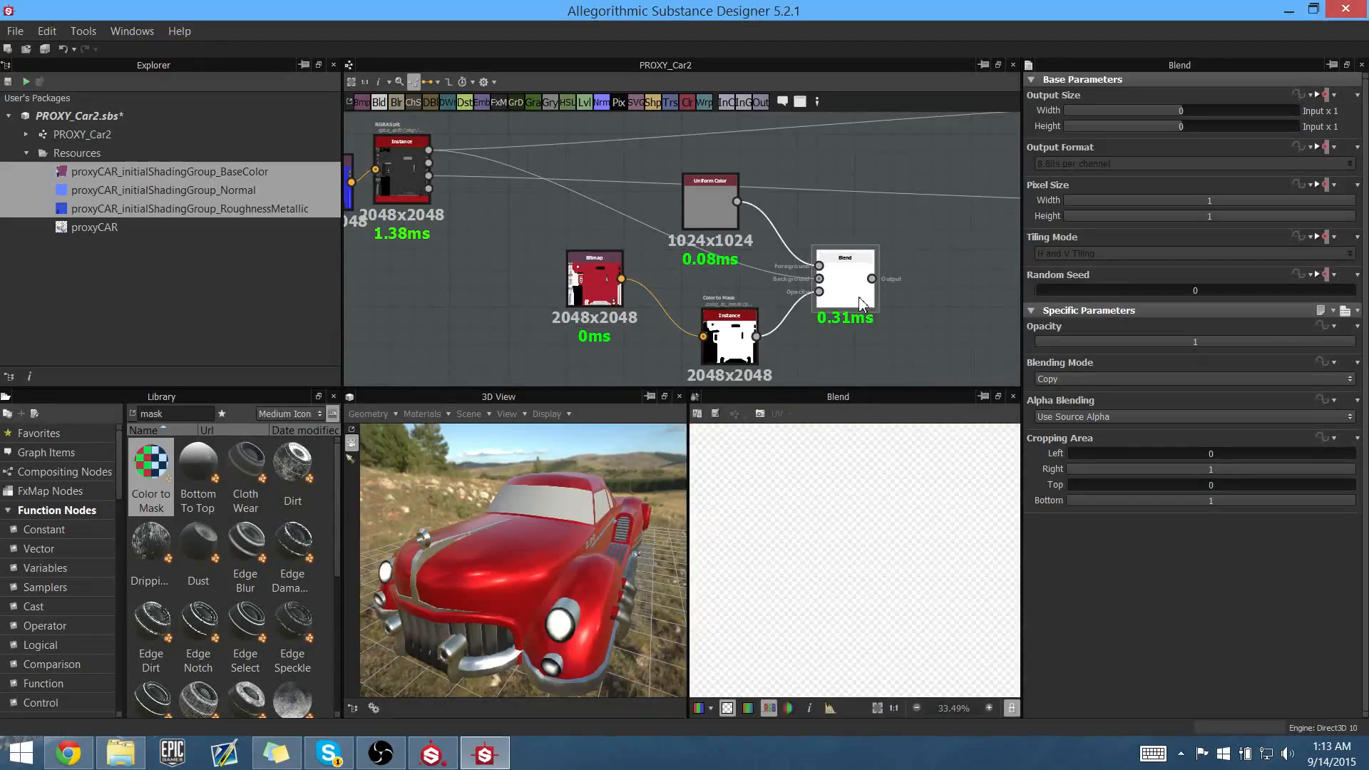
- Connect the duplicated Blend node's output to the Roughness output node
middle_drag(950, 256, 779, 246)
scroll(909, 293, down, 2)
scroll(779, 246, up, 3)
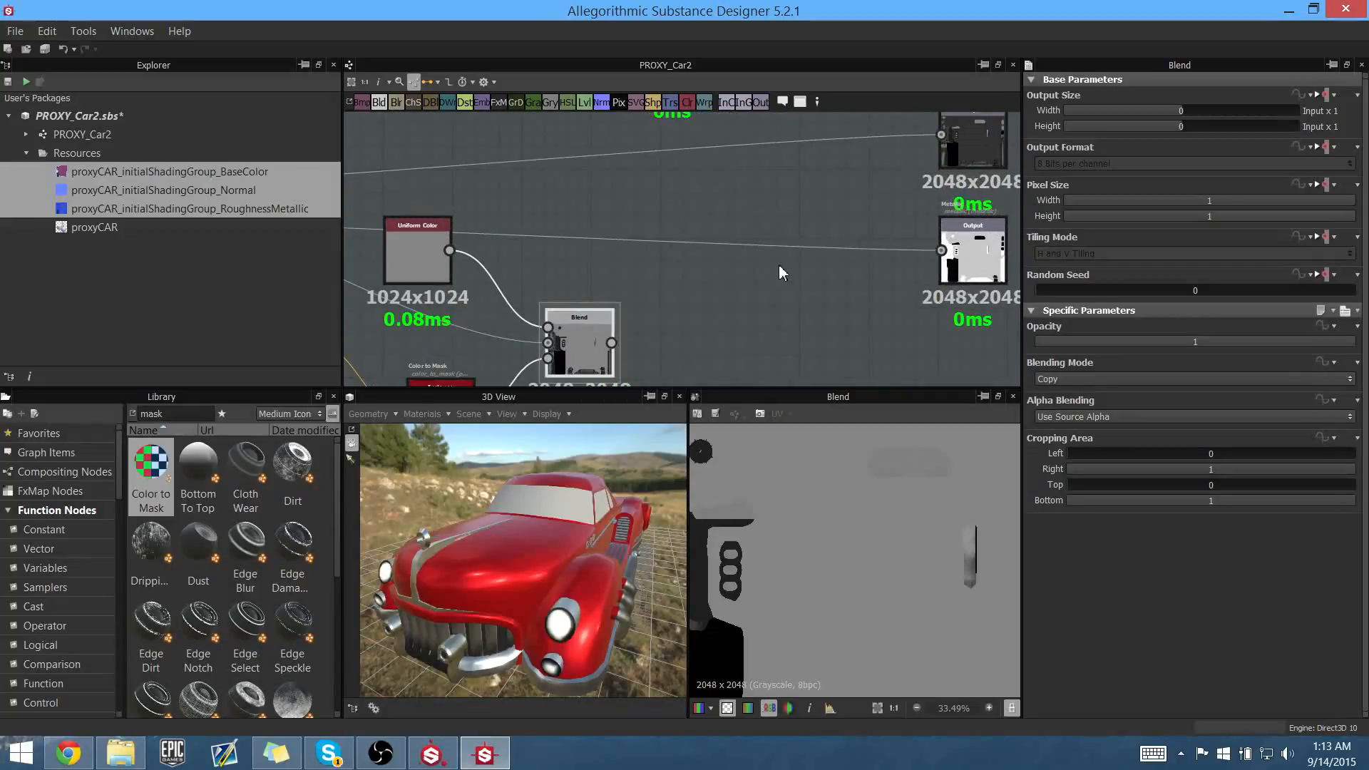
drag(611, 343, 851, 191)
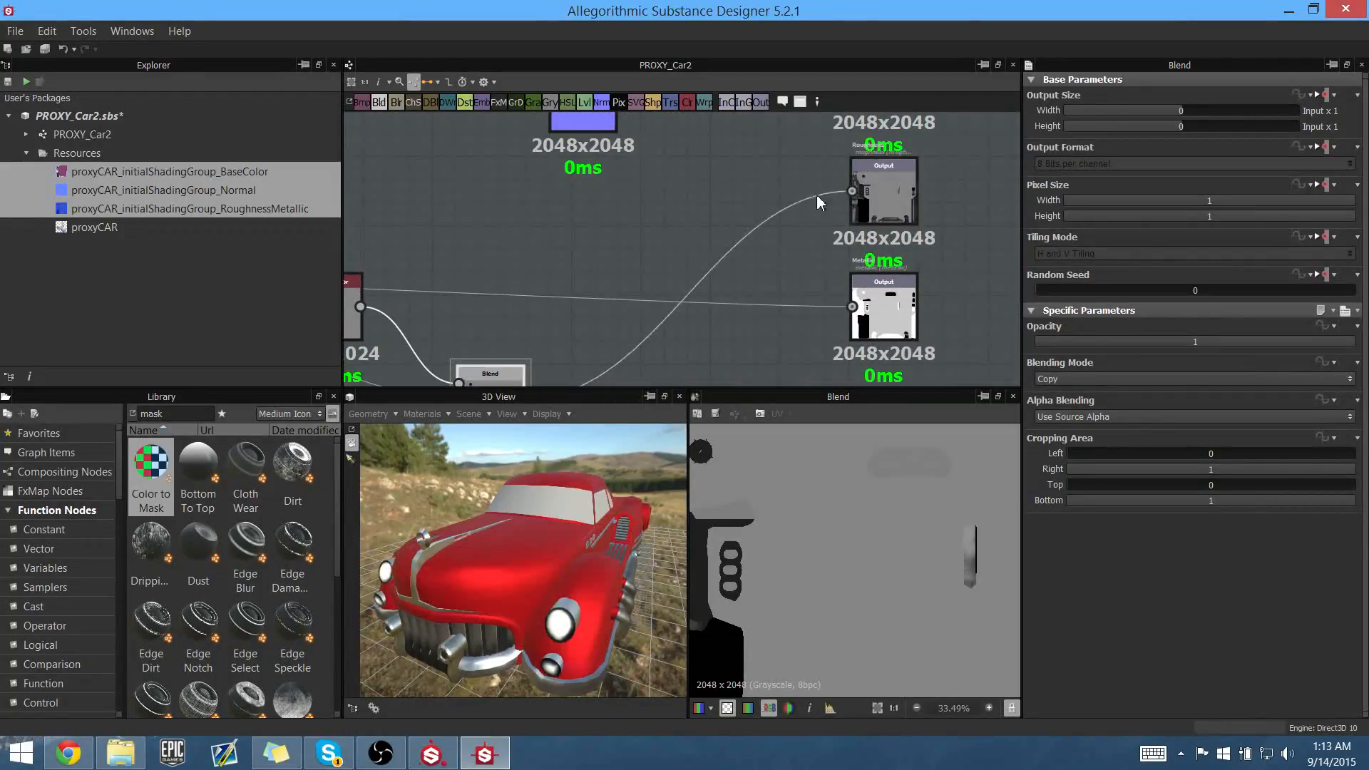
- Set the grayscale Uniform Color node's output value to 70 to adjust the car paint's roughness
middle_drag(582, 280, 676, 242)
middle_drag(622, 315, 743, 237)
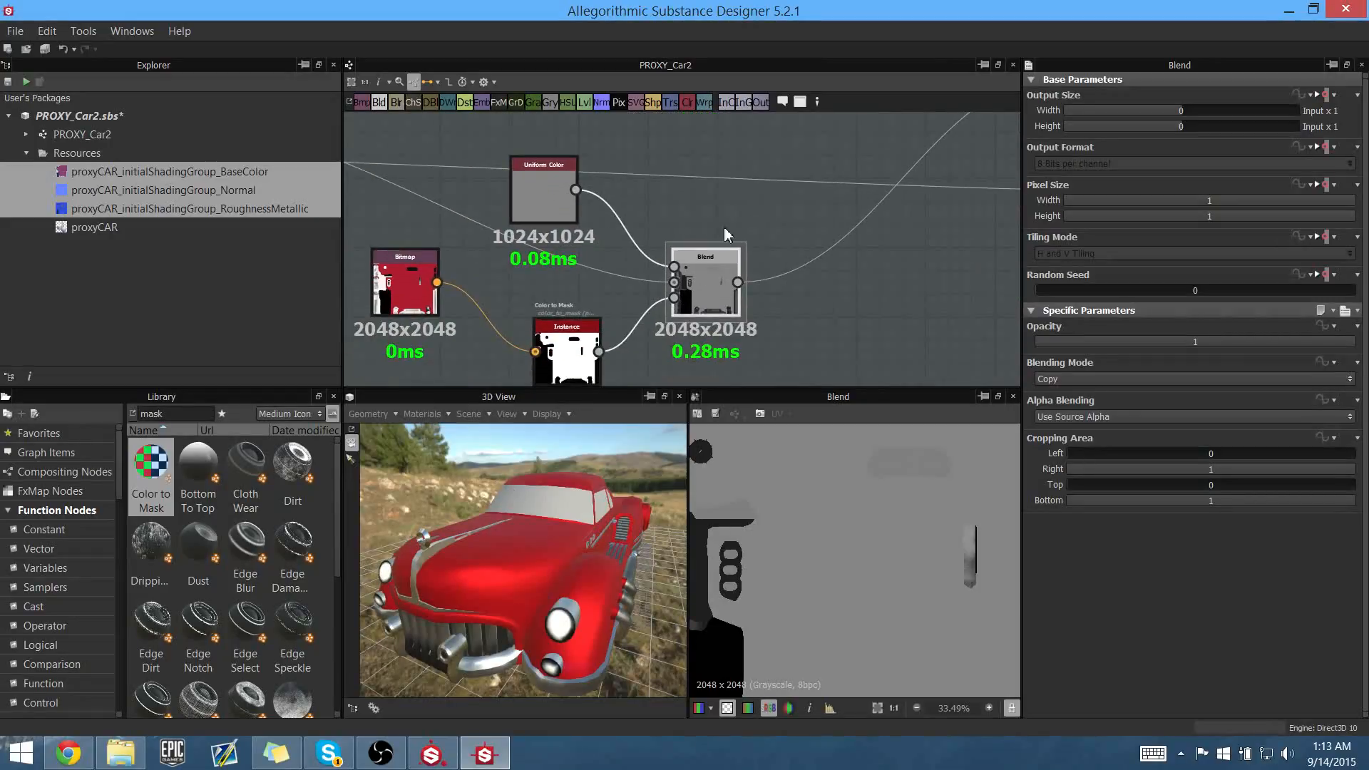
double_click(541, 214)
middle_drag(546, 242, 687, 233)
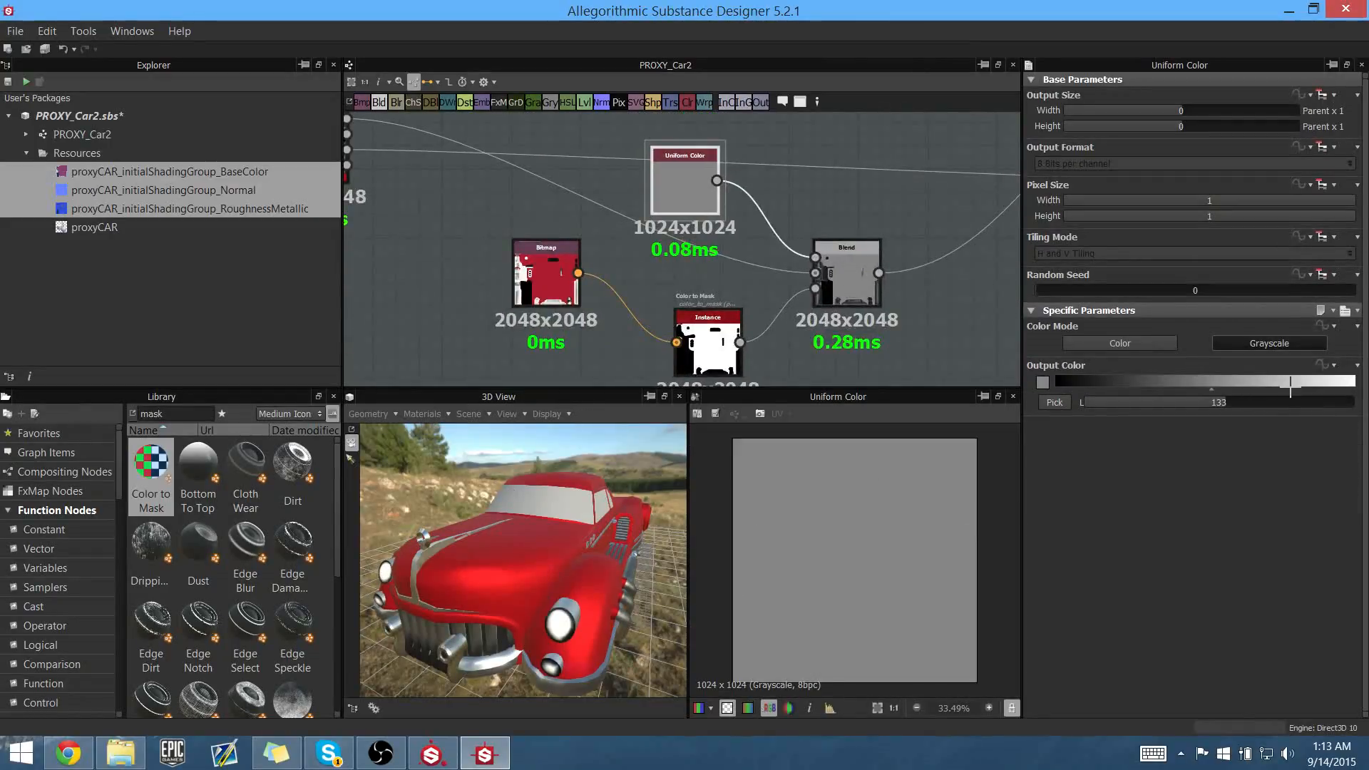
drag(1227, 403, 1145, 402)
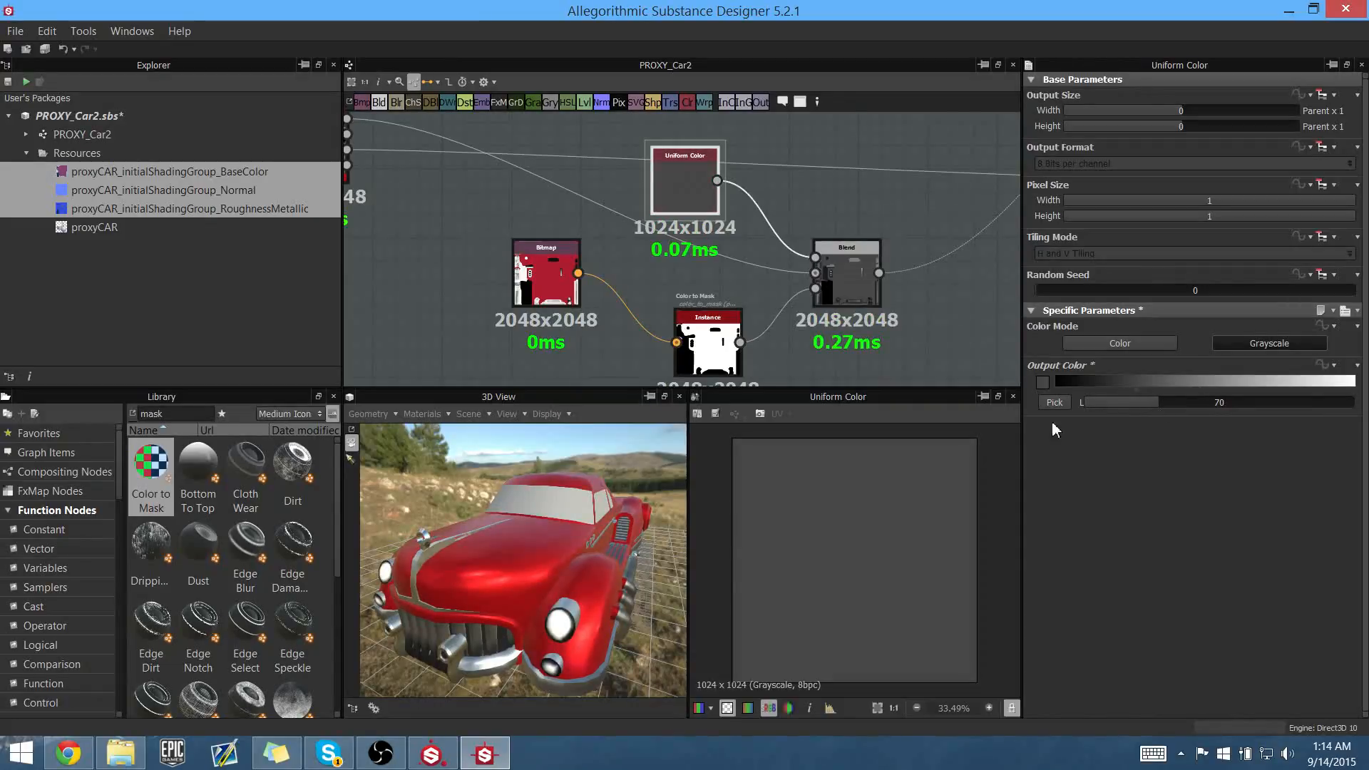
- Rearrange the roughness blend nodes in line with the outputs and move the RGBA Split and its bitmap below them
middle_drag(712, 266, 761, 280)
scroll(760, 282, down, 3)
middle_drag(620, 228, 641, 253)
click(642, 253)
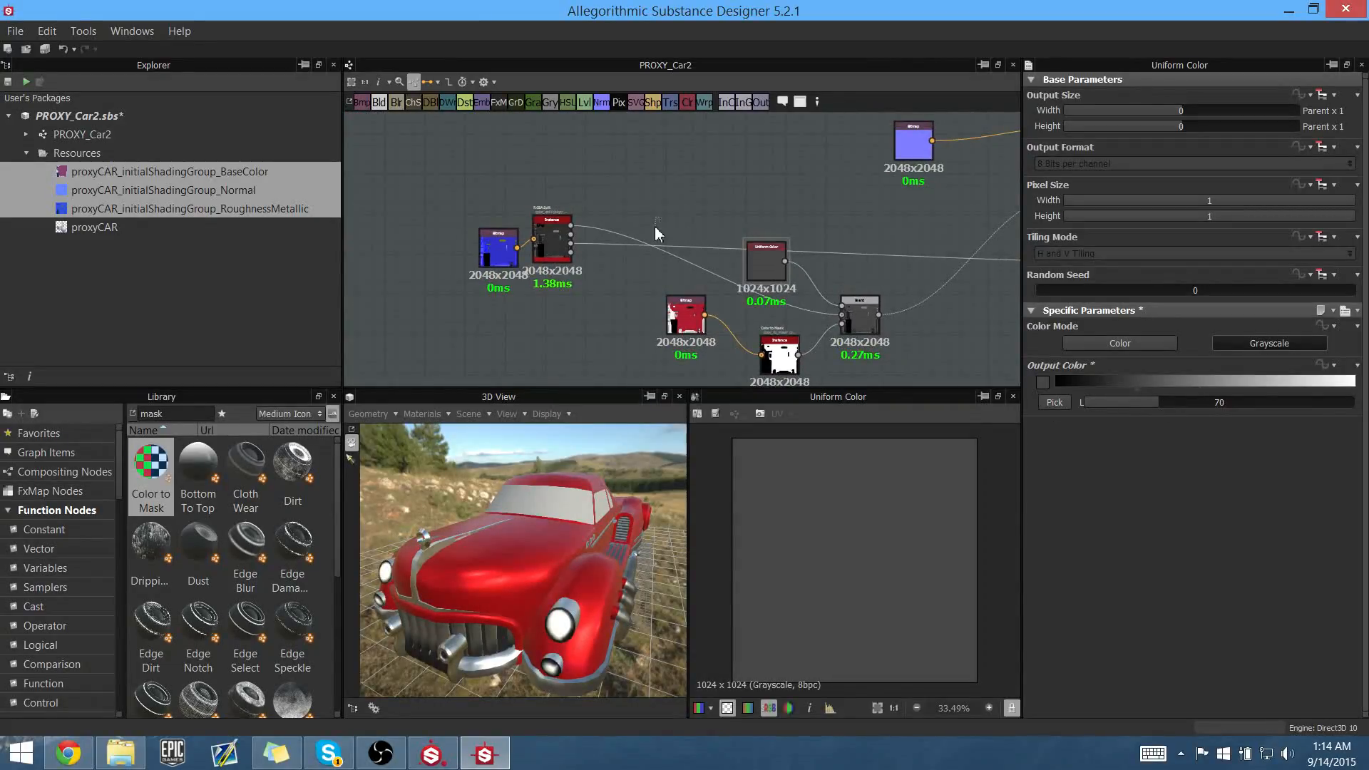
drag(658, 234, 809, 305)
drag(873, 284, 806, 216)
drag(550, 268, 518, 321)
middle_drag(776, 320, 603, 322)
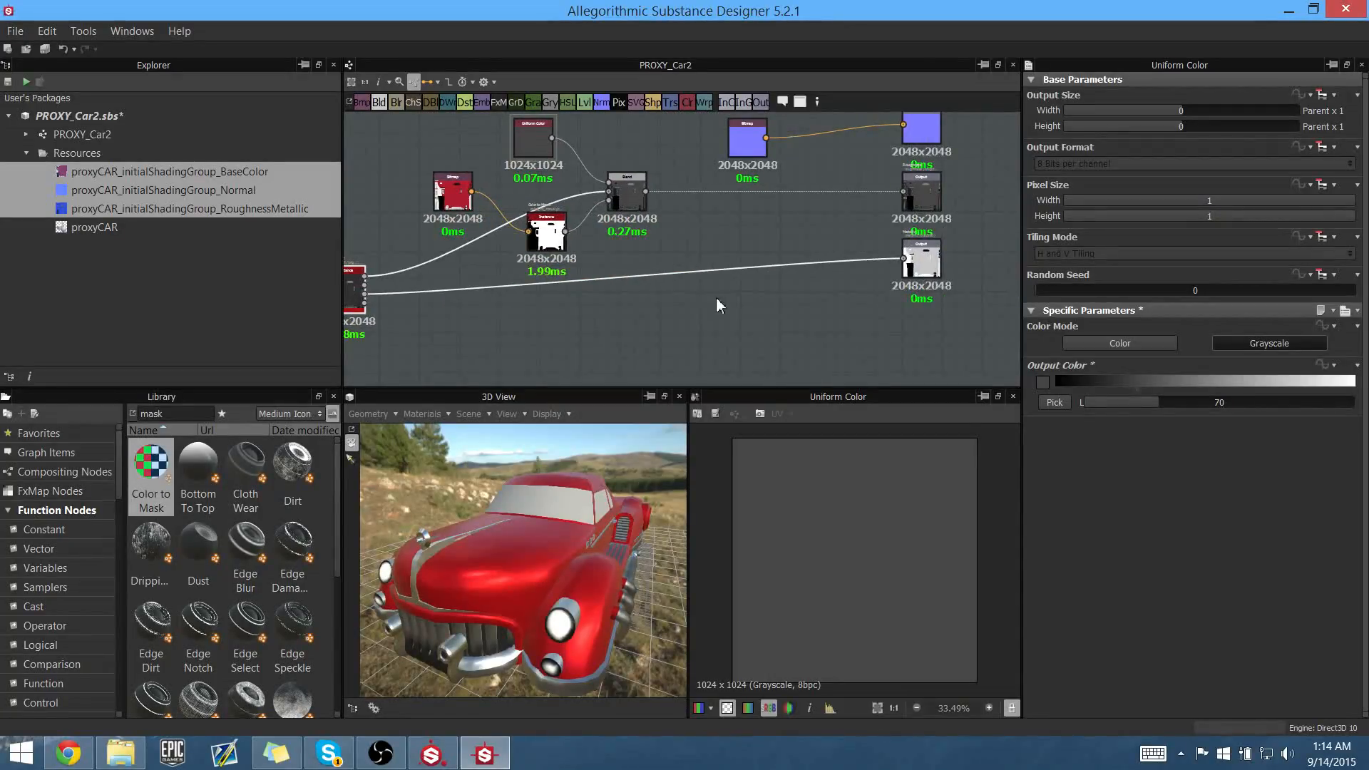
middle_drag(716, 296, 927, 350)
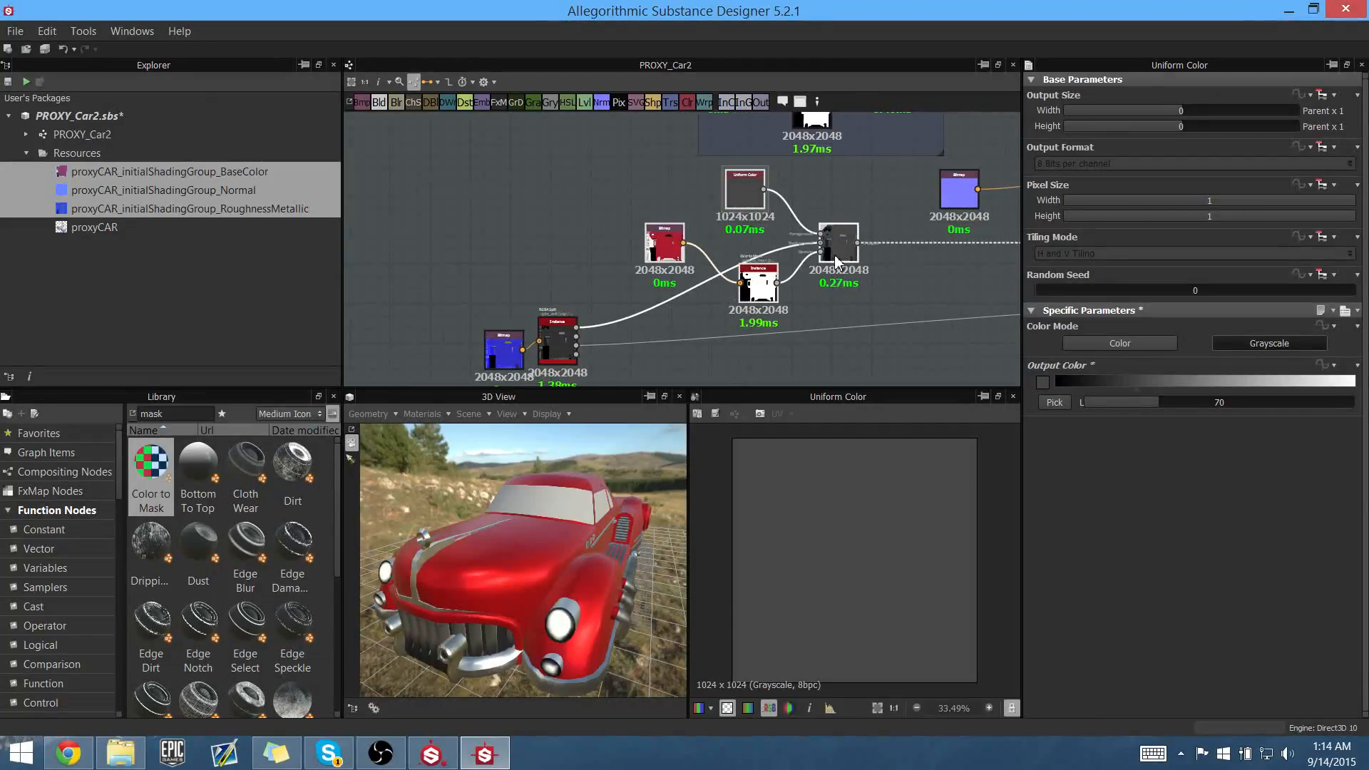
drag(835, 256, 833, 284)
- Add a frame around the four roughness blend nodes and select it
right_click(666, 211)
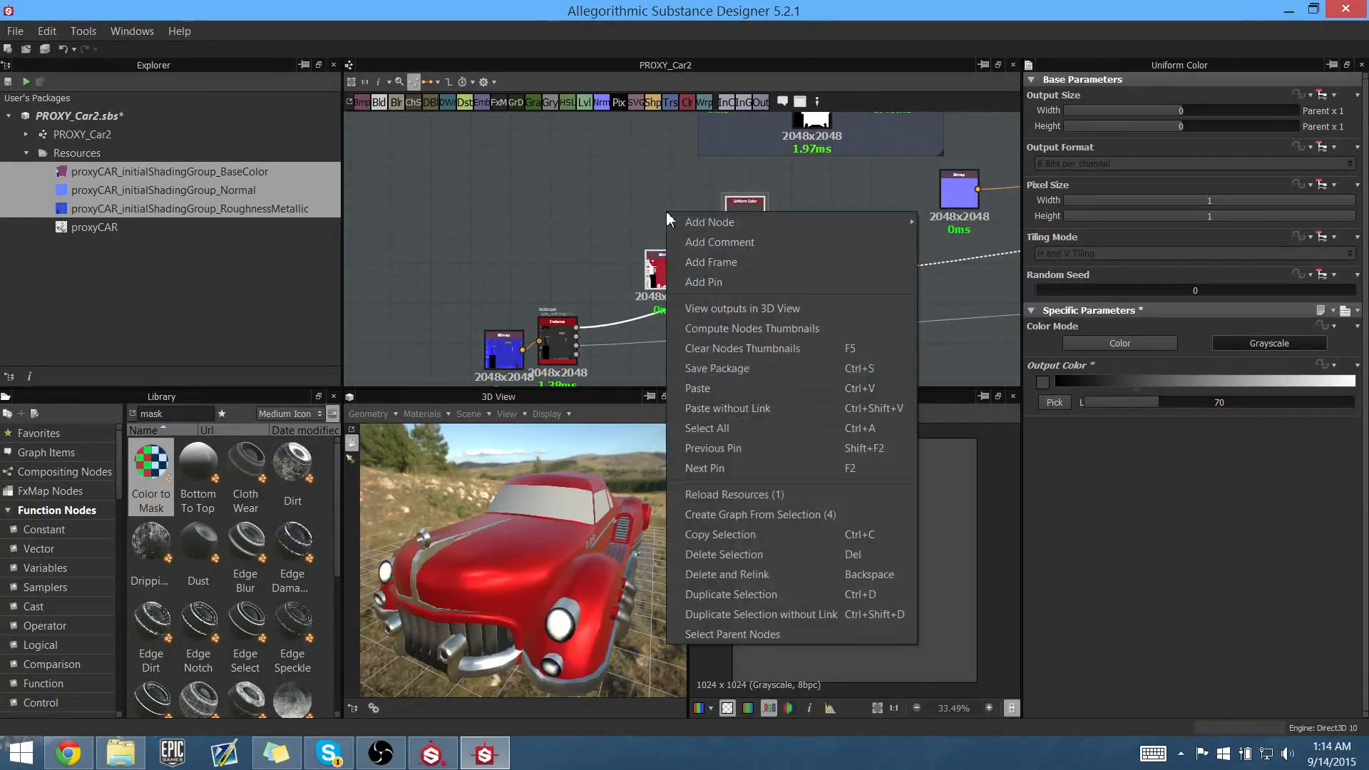
click(716, 261)
middle_drag(804, 219, 749, 190)
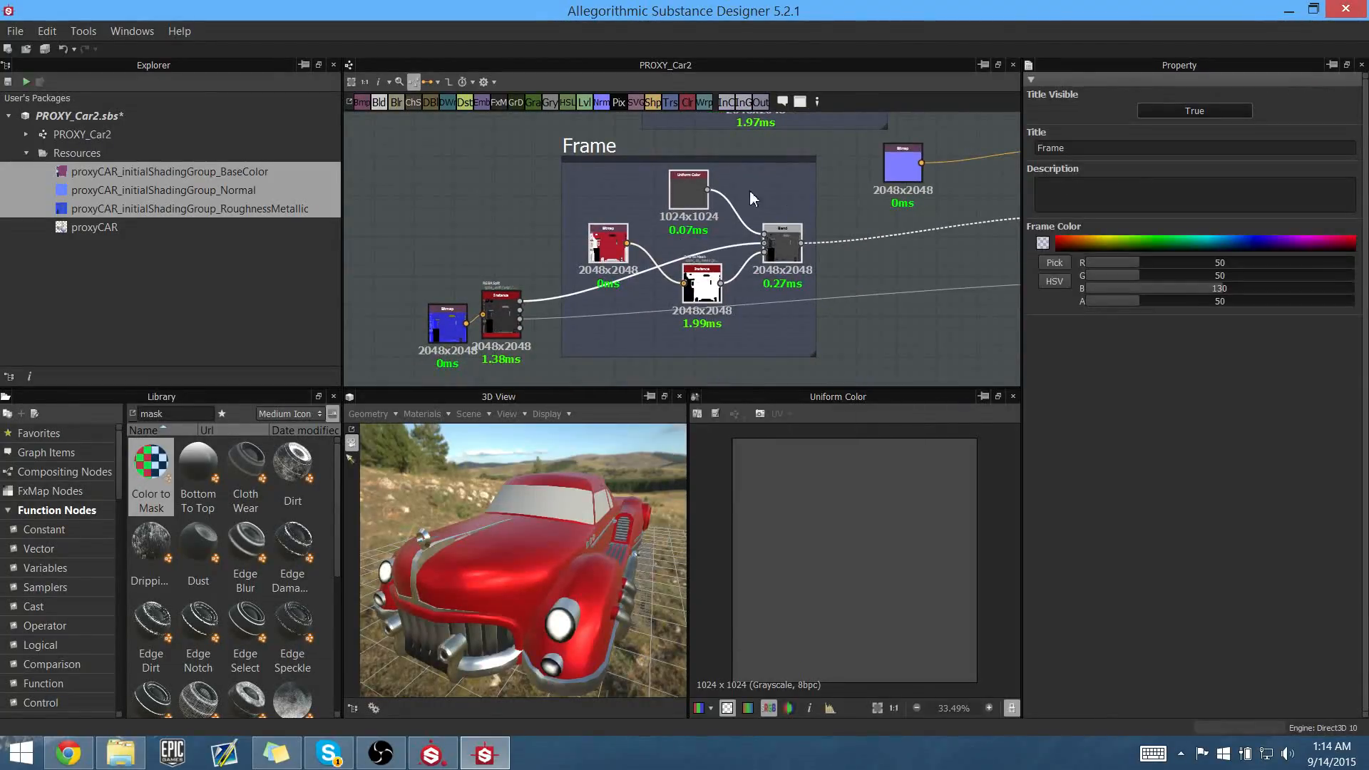
click(745, 171)
click(763, 165)
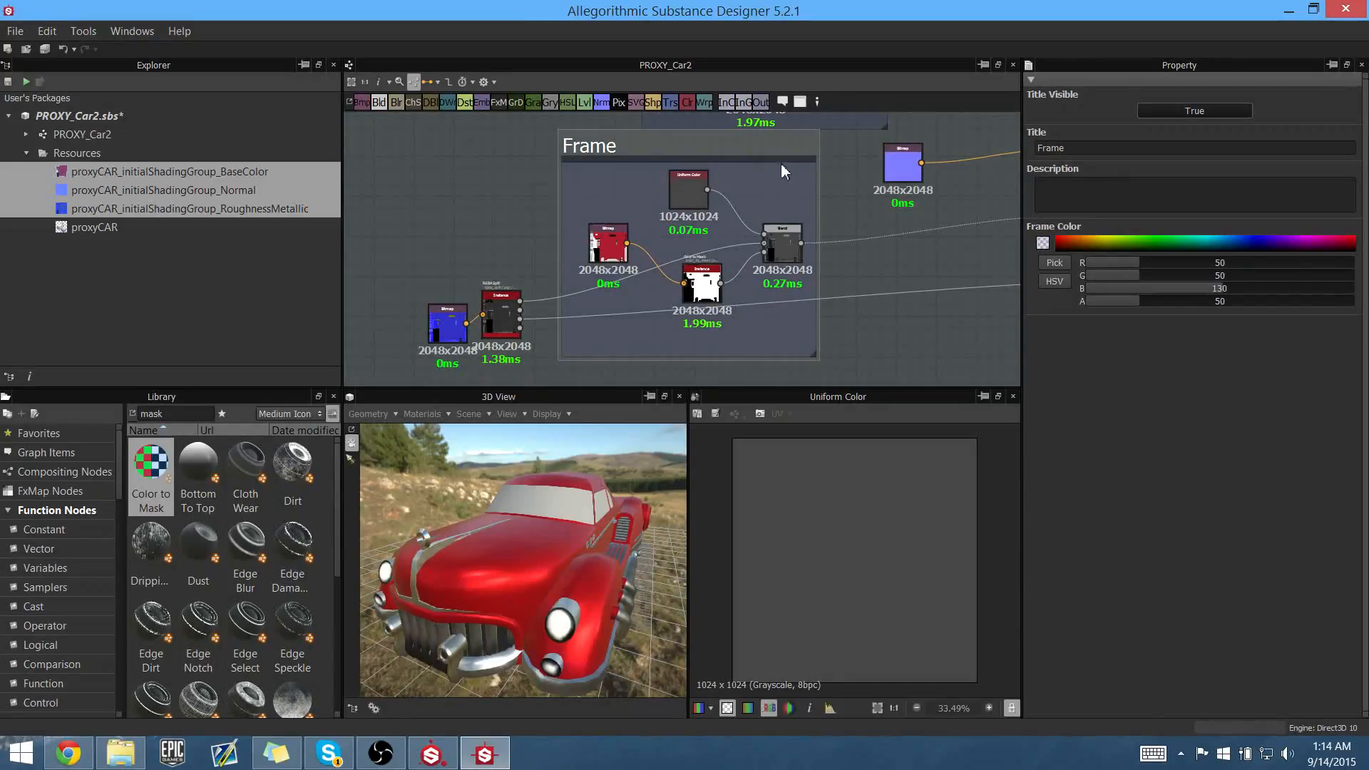
- Title the frame around the four roughness blend nodes "Coat Roughness"
double_click(1131, 149)
text(Coat Roughness)
key(Return)
middle_drag(901, 267, 823, 281)
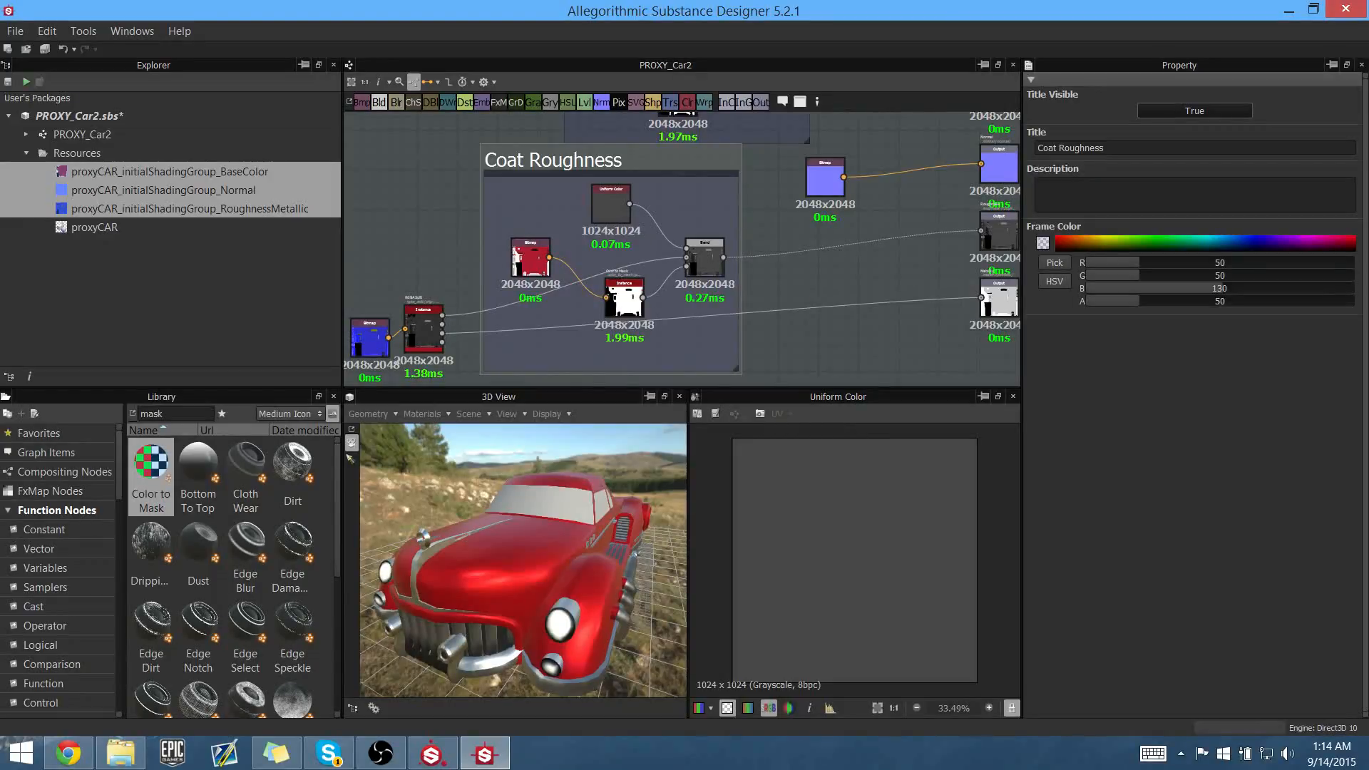
key(alt+Tab)
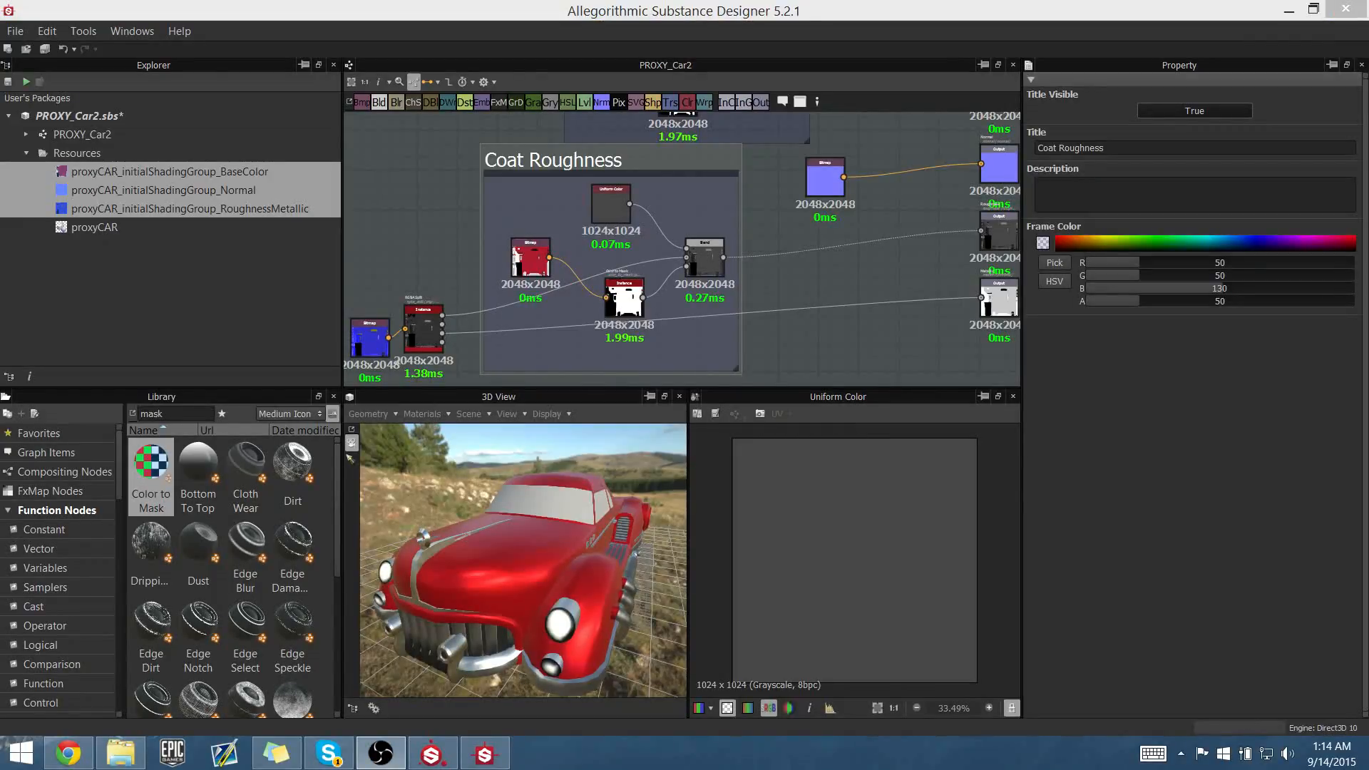
key(alt+Tab)
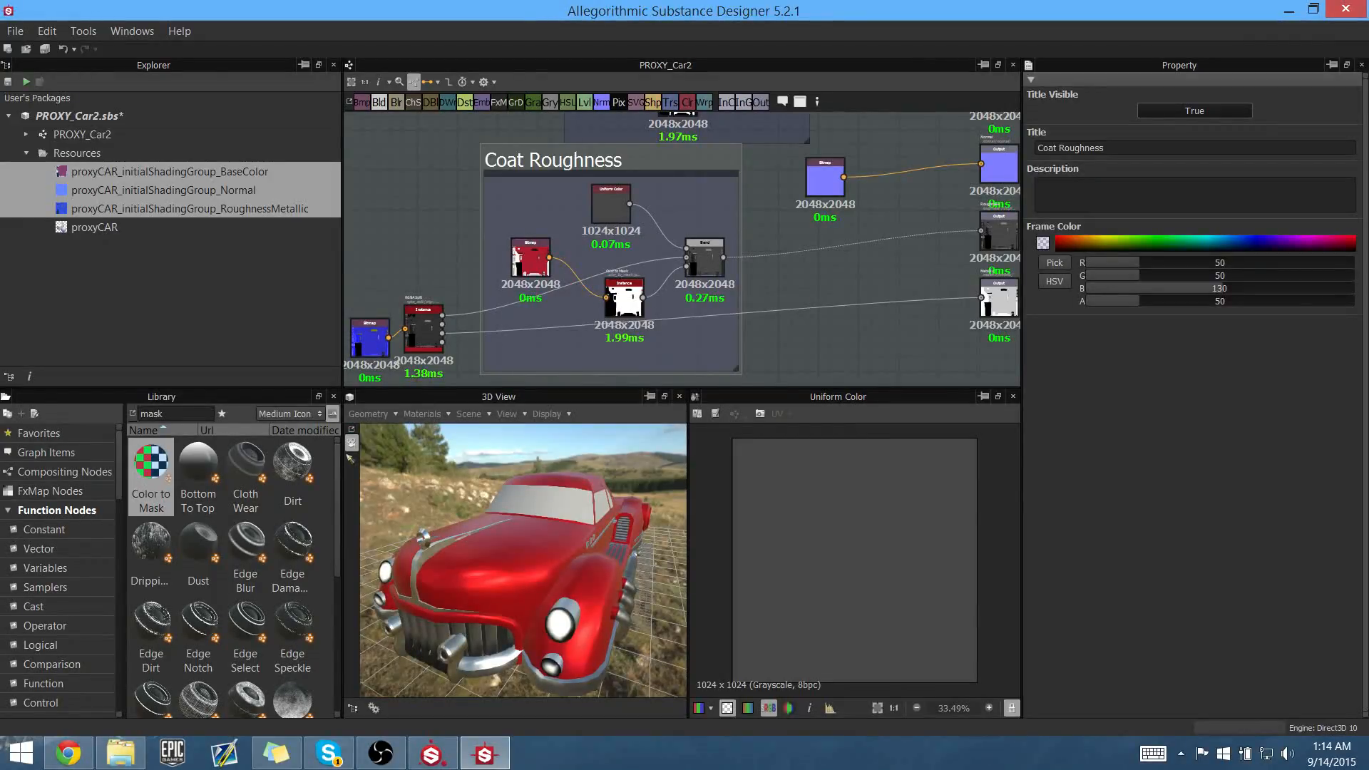
- Move the RoughnessMetallic bitmap and its RGBA Split node together to clear space below the Coat Roughness frame
scroll(832, 250, down, 4)
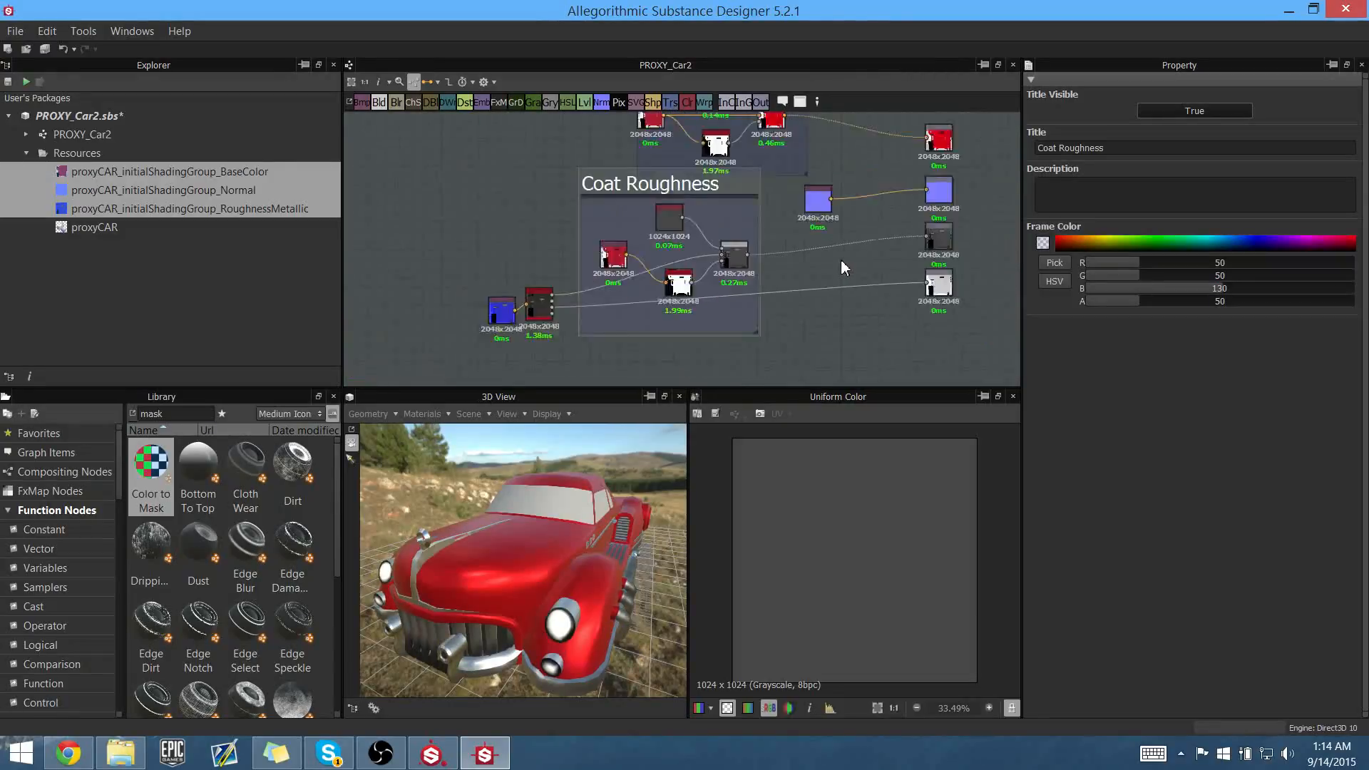
drag(511, 283, 574, 335)
middle_drag(574, 335, 559, 305)
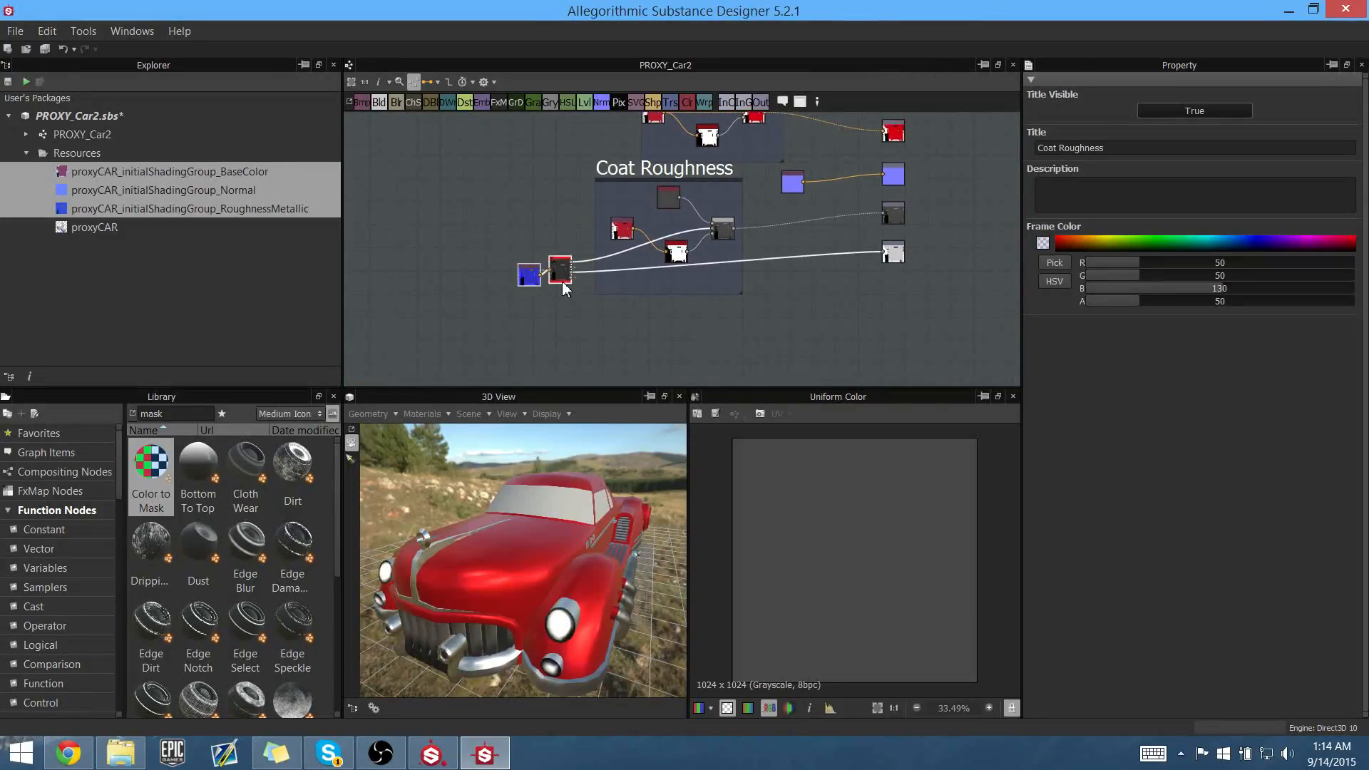
drag(562, 280, 653, 363)
middle_drag(713, 288, 725, 307)
scroll(791, 263, up, 2)
- Move the Mask From Car Color frame with its nodes further left, away from the output nodes
middle_drag(777, 234, 759, 355)
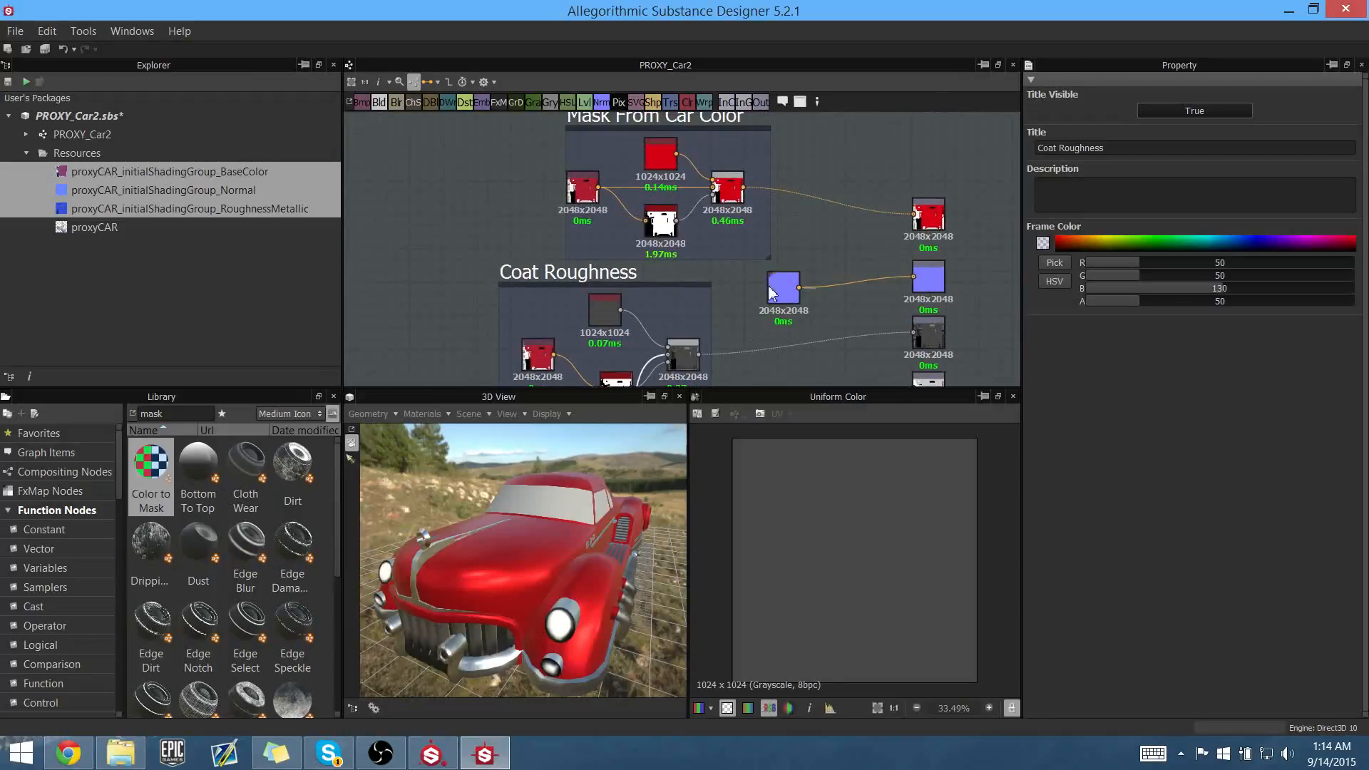
drag(781, 243, 529, 129)
middle_drag(527, 135, 544, 181)
drag(687, 205, 531, 172)
middle_drag(700, 231, 736, 146)
middle_drag(530, 247, 540, 200)
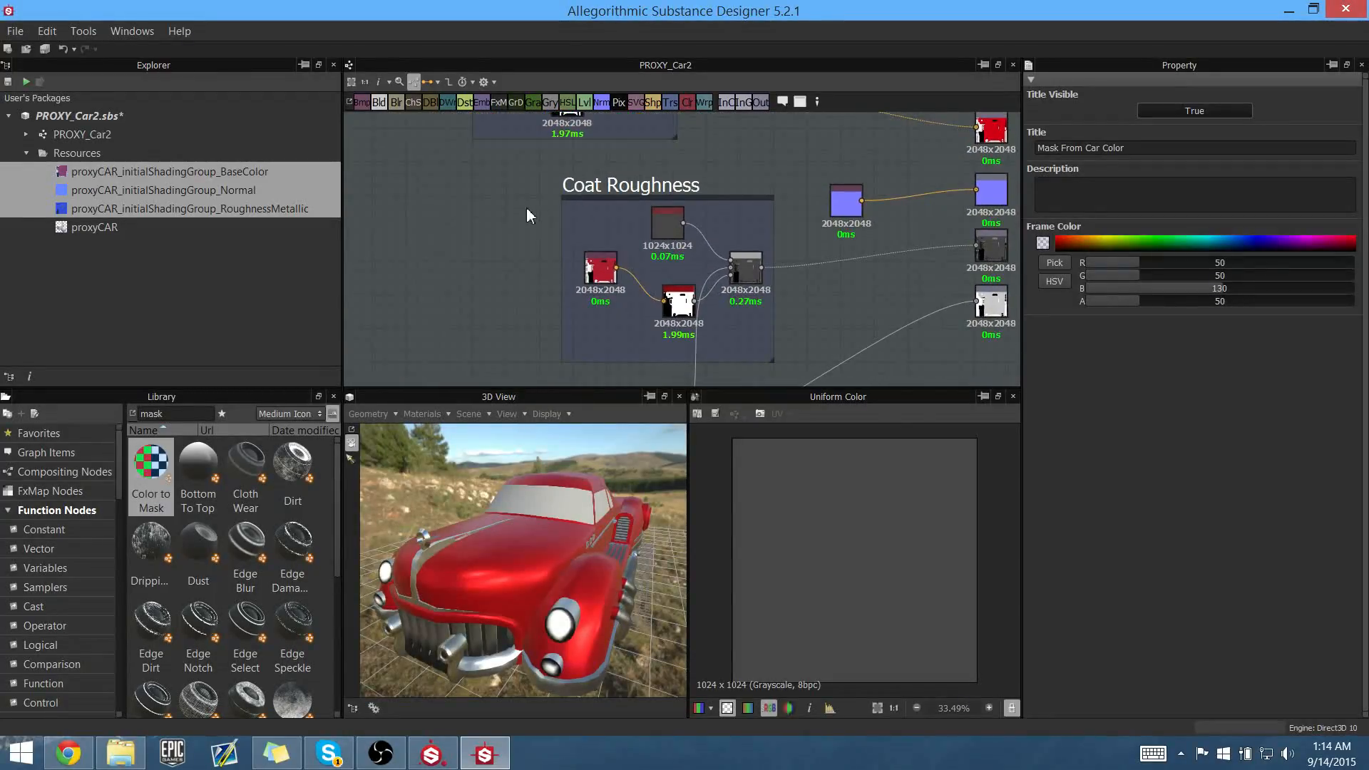
- Centre the nodes in the Coat Roughness frame, align it under Mask From Car Color, and shift the RGBA Split and its bitmap left beneath it
mouse_move(747, 273)
mouse_down()
mouse_move(670, 260)
mouse_move(741, 284)
mouse_up()
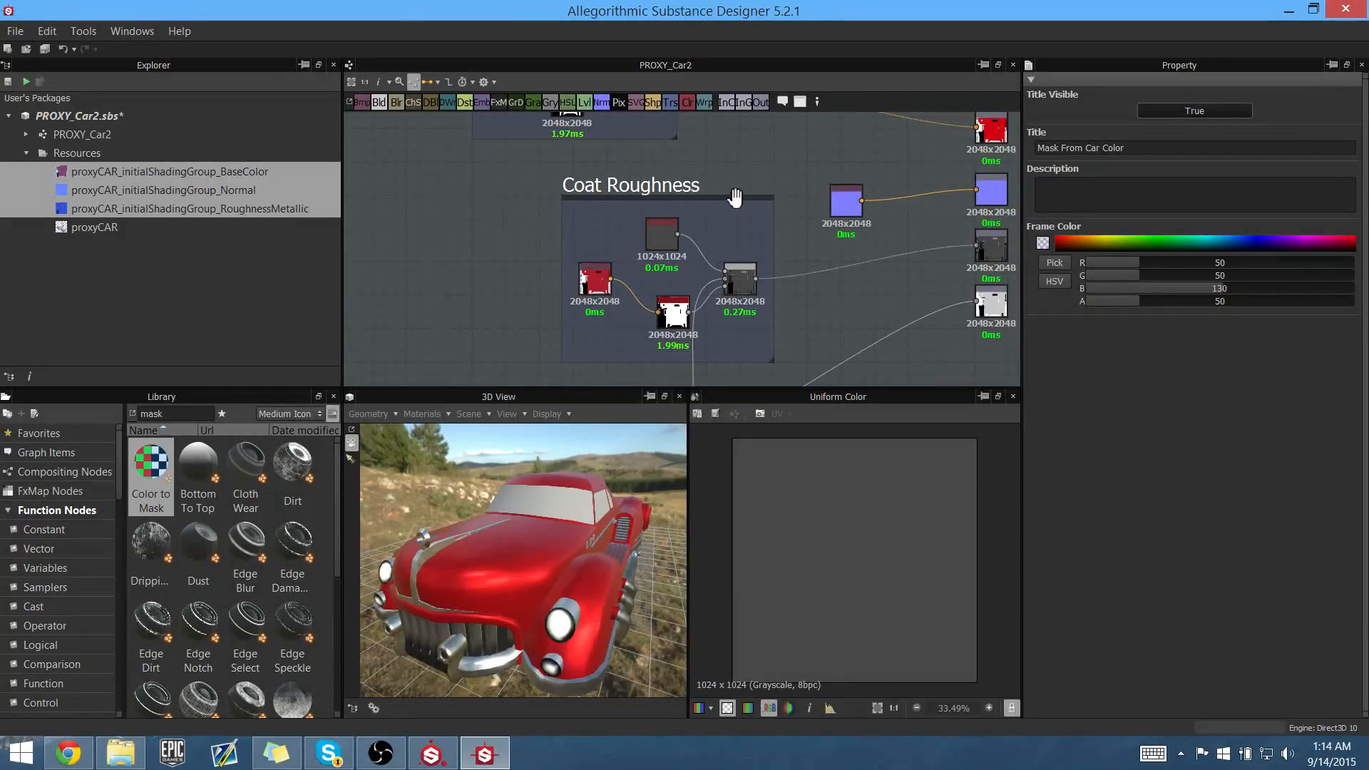
drag(739, 199, 639, 187)
middle_drag(715, 253, 727, 139)
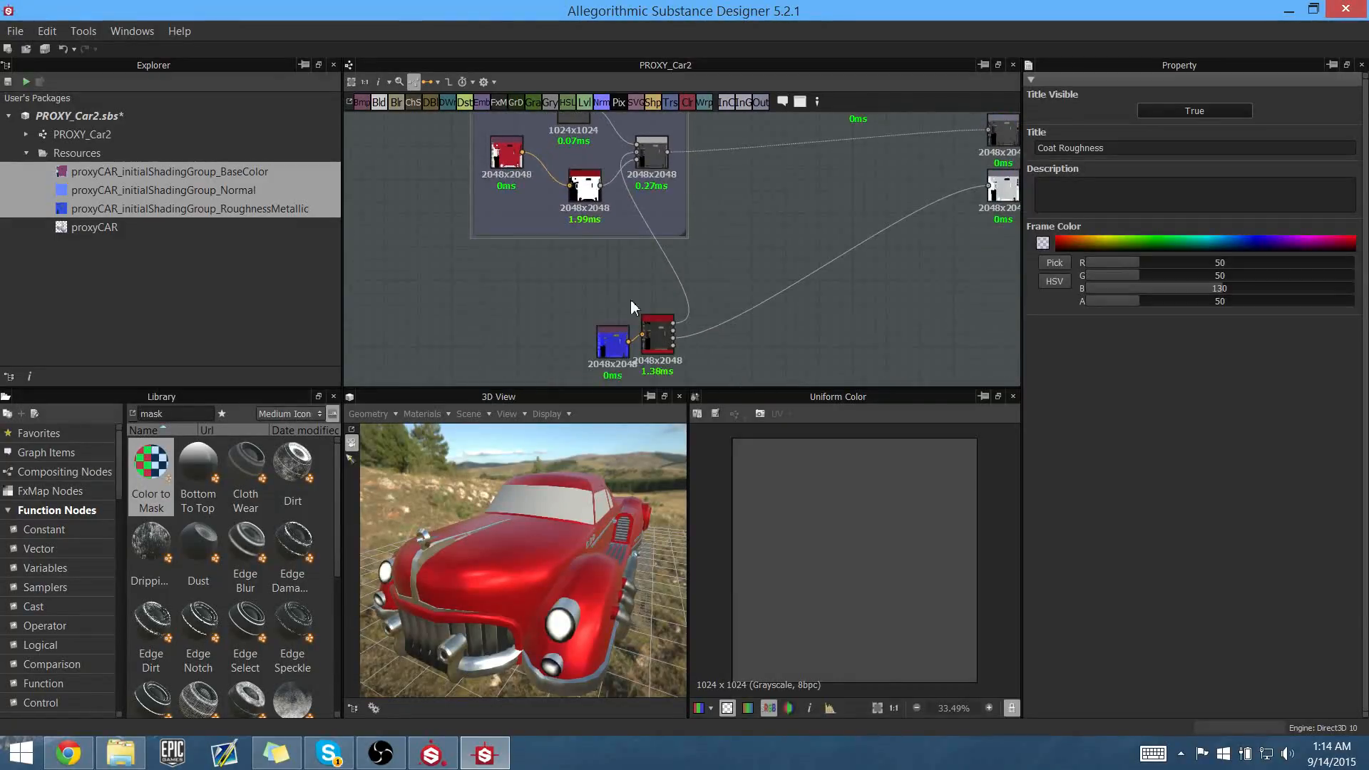
drag(630, 299, 525, 331)
- Move the normal map bitmap node left, close to the gap between the two frames, to free space before the outputs
middle_drag(841, 181, 709, 264)
click(834, 255)
middle_drag(795, 278, 754, 310)
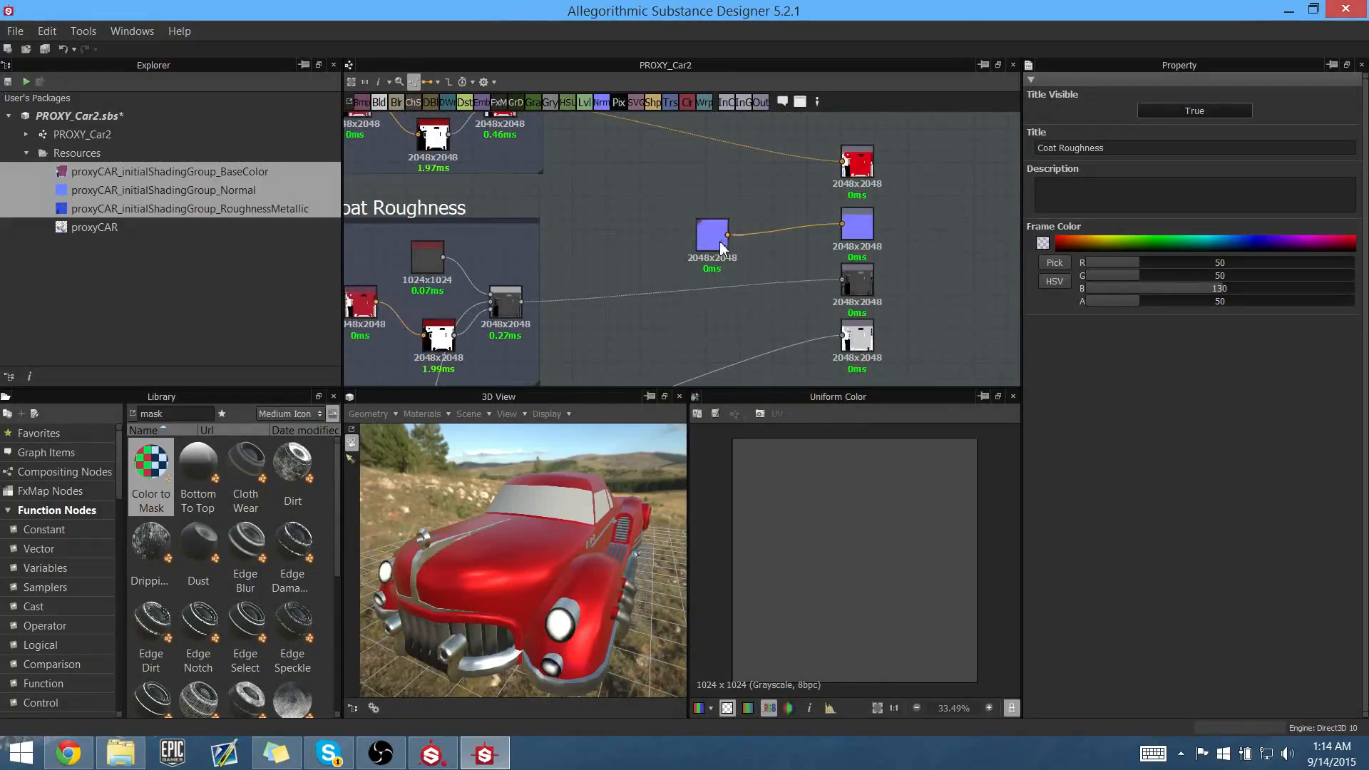
drag(713, 235, 601, 179)
middle_drag(623, 206, 678, 246)
scroll(678, 246, up, 3)
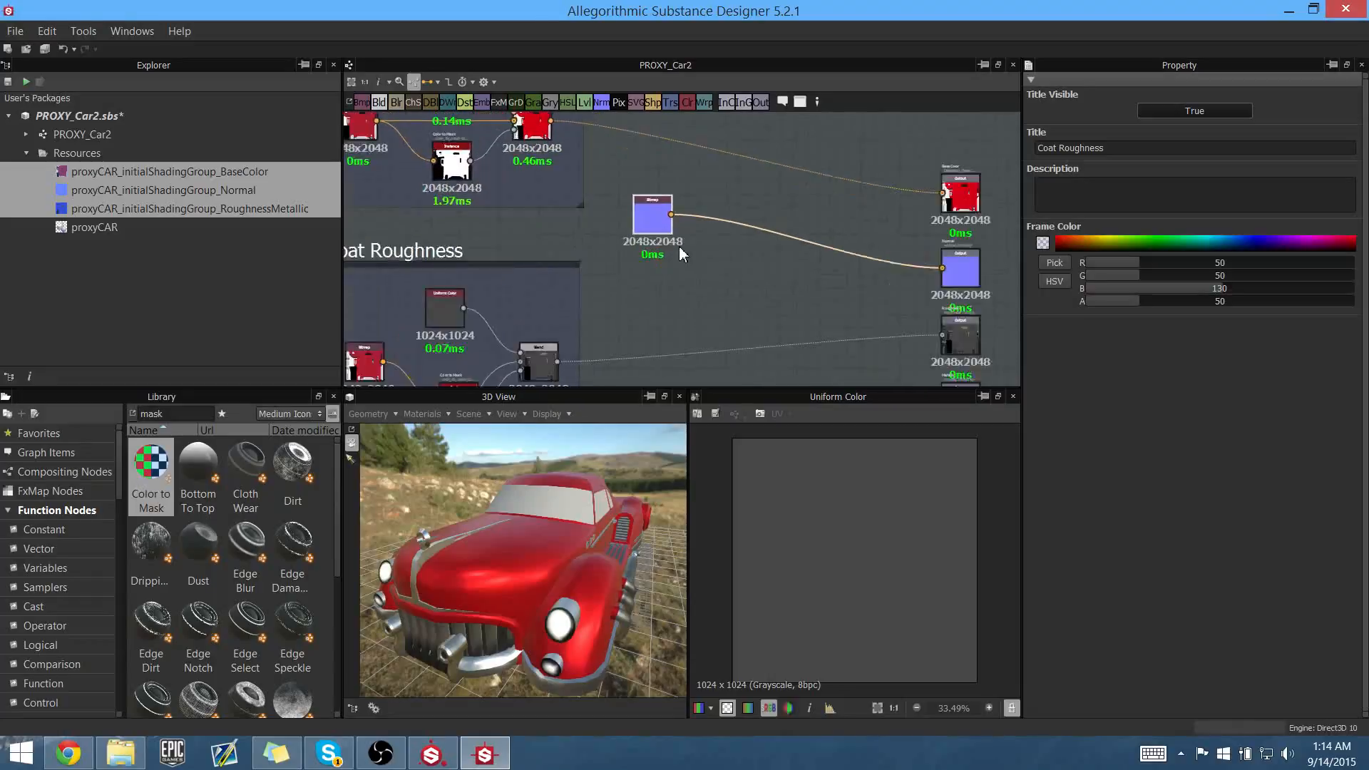
drag(659, 221, 598, 259)
middle_drag(637, 269, 695, 254)
scroll(692, 311, down, 3)
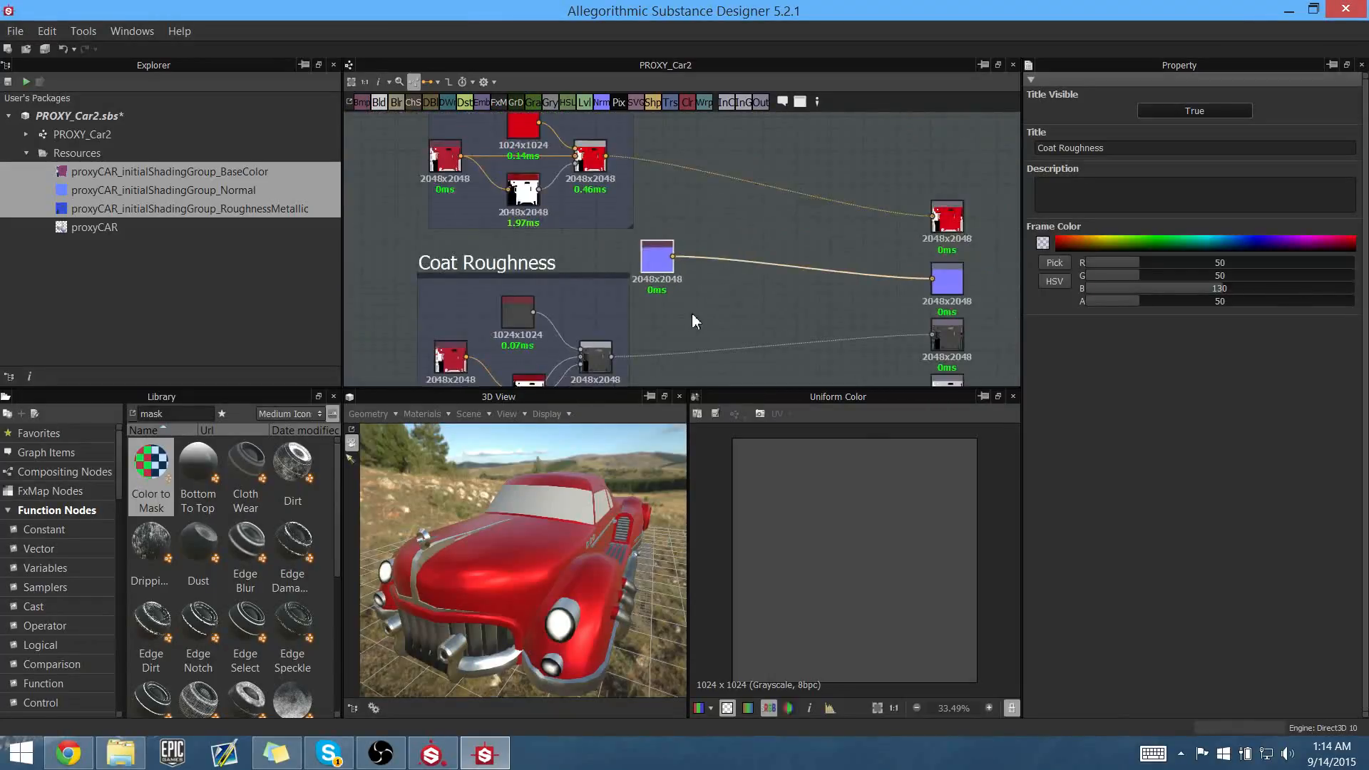
- Find Metal Weathering among the Mesh Adaptive weathering filters and add it to the graph between the Coat Roughness frame and the outputs
middle_drag(692, 310, 700, 254)
middle_drag(787, 280, 733, 240)
scroll(764, 267, up, 3)
scroll(754, 262, down, 1)
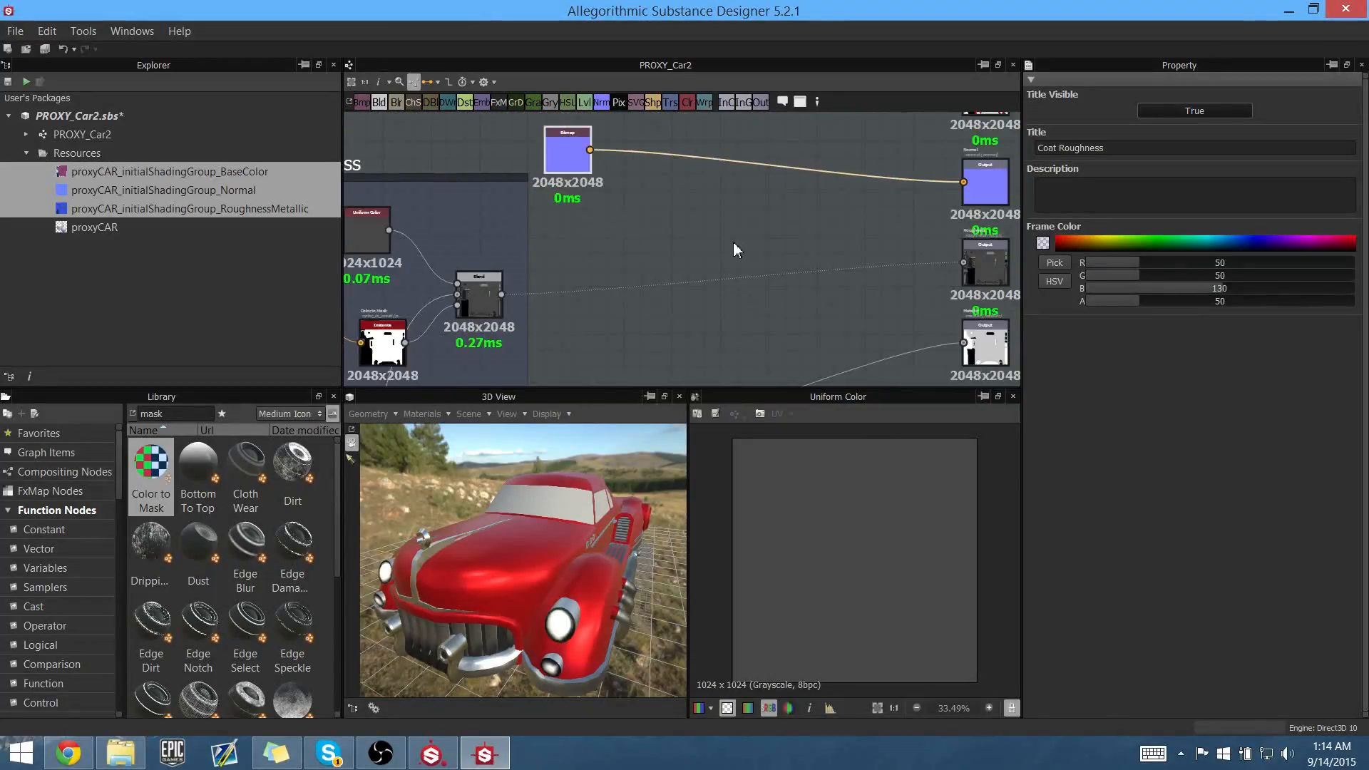
click(57, 472)
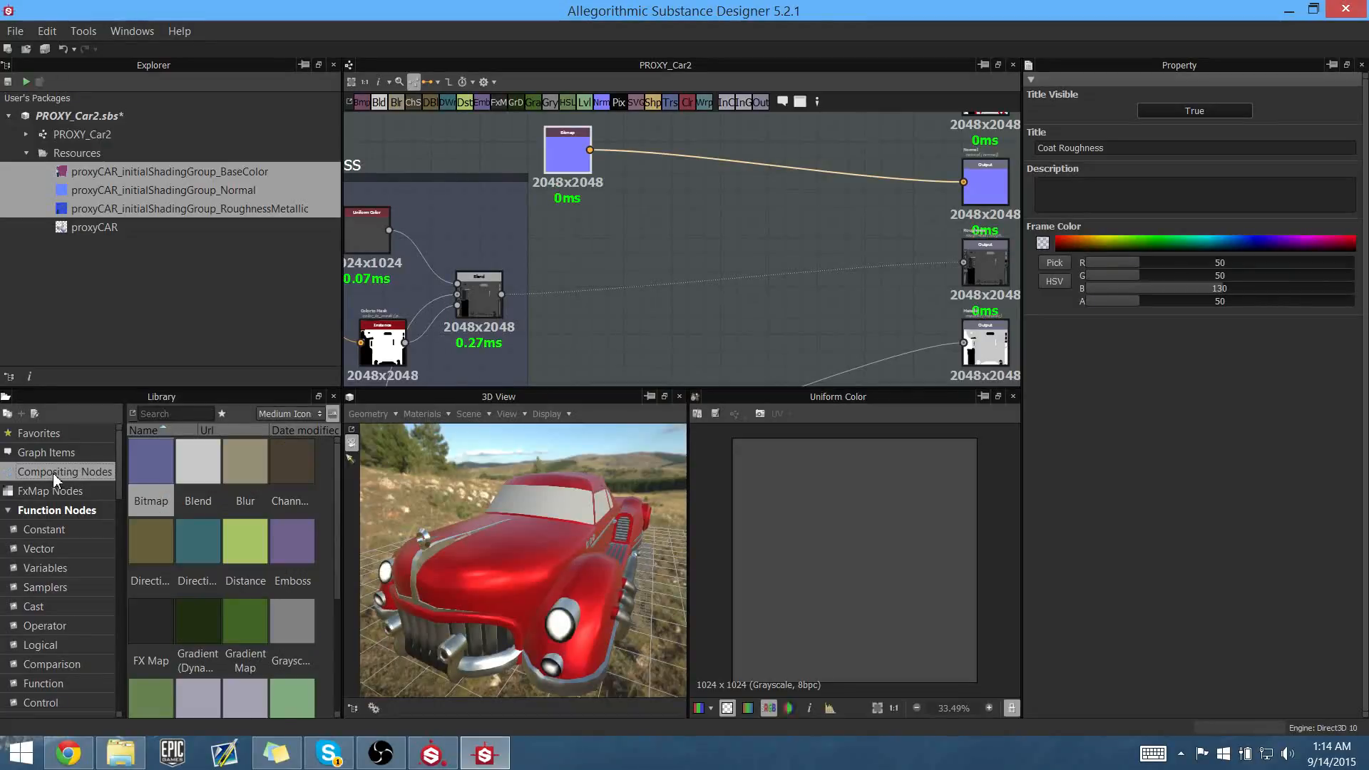
drag(525, 524, 514, 525)
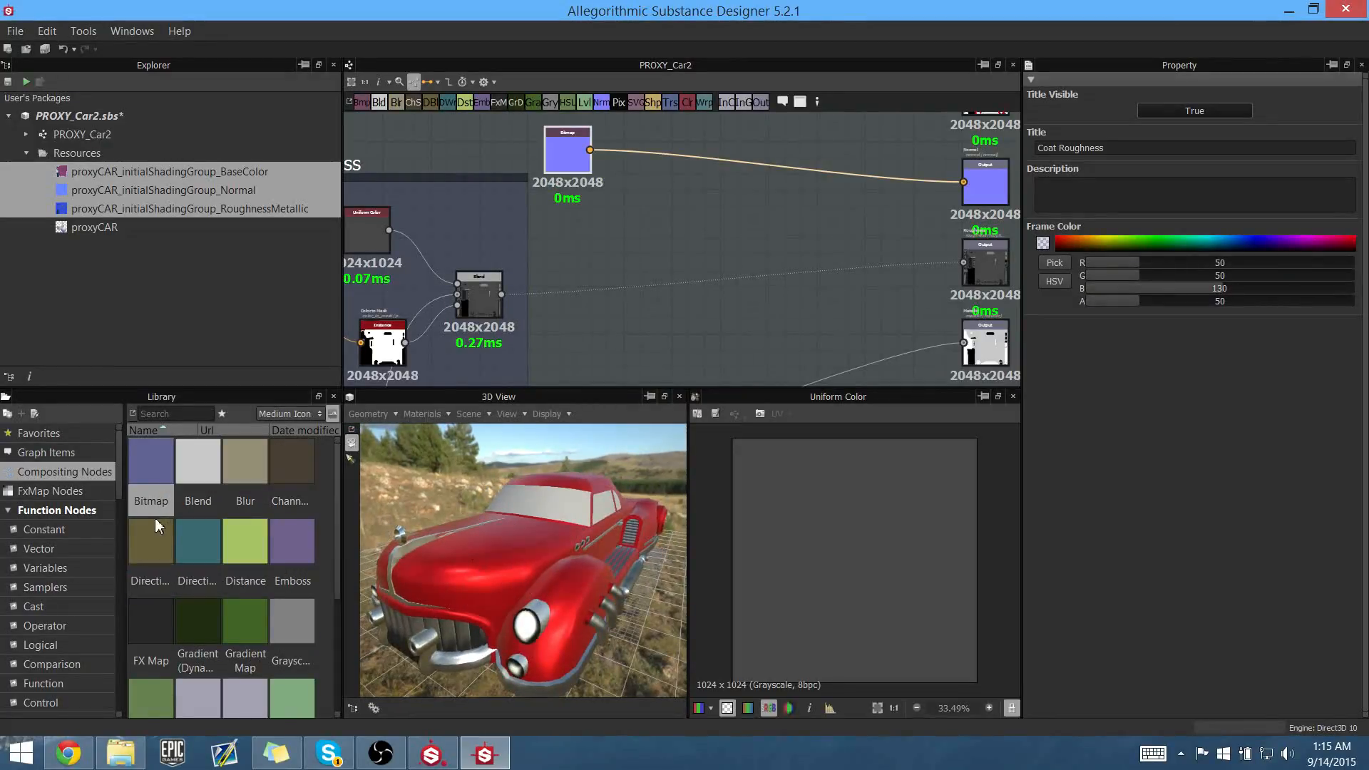
scroll(62, 540, down, 9)
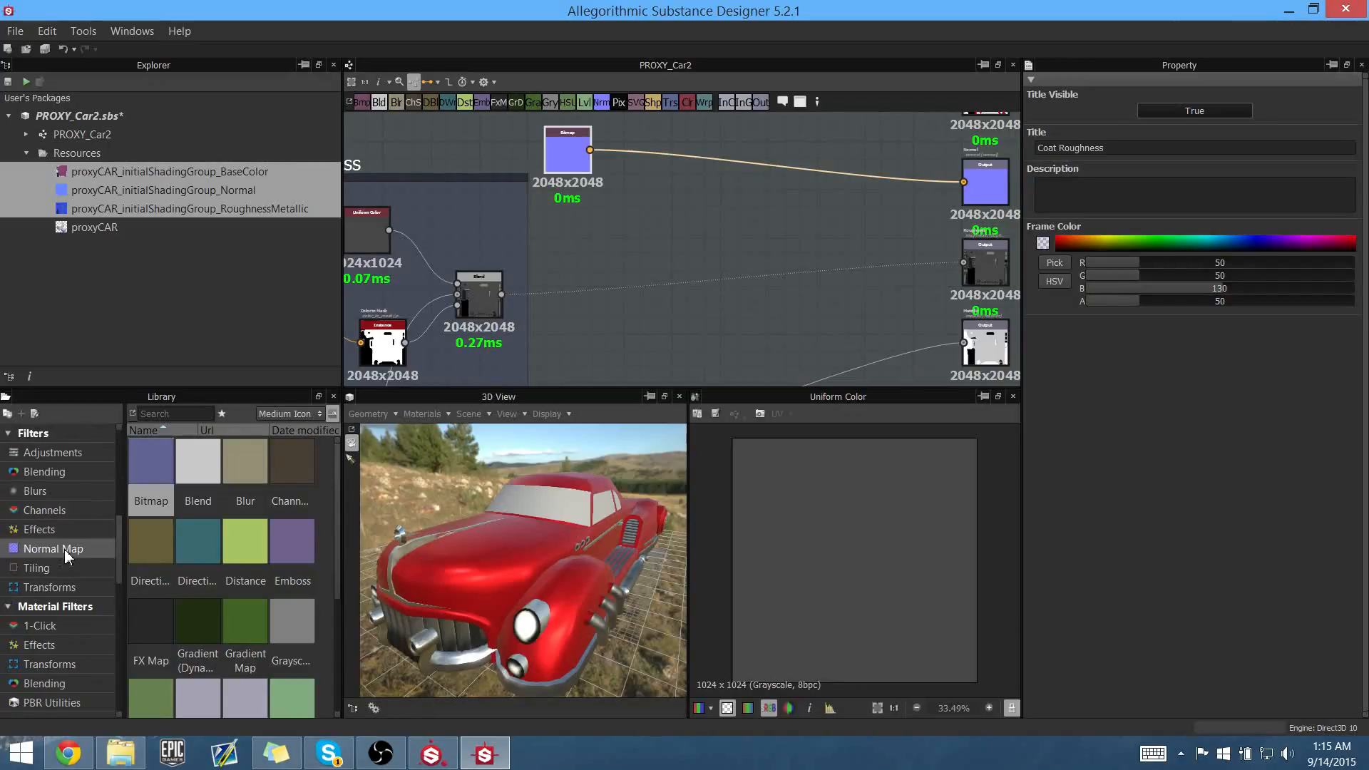
scroll(68, 563, down, 1)
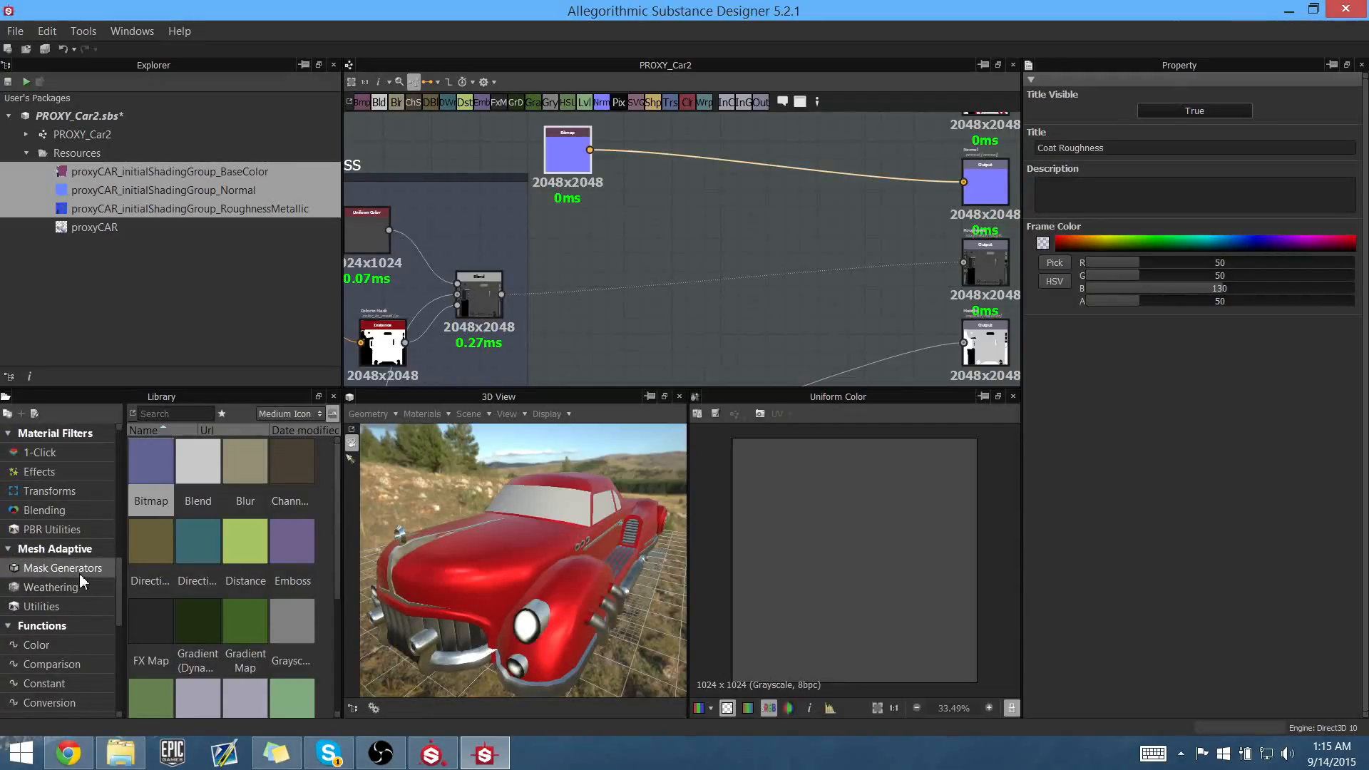
click(44, 566)
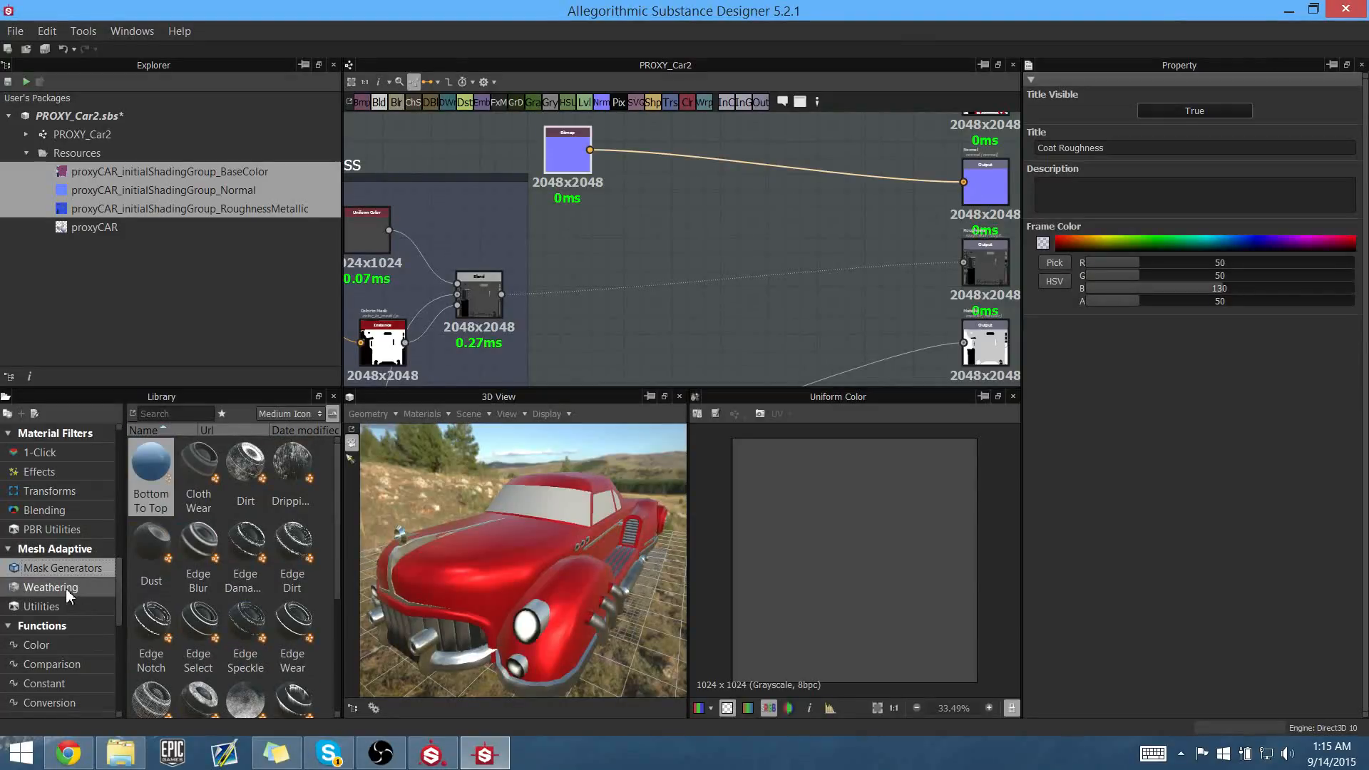
click(66, 587)
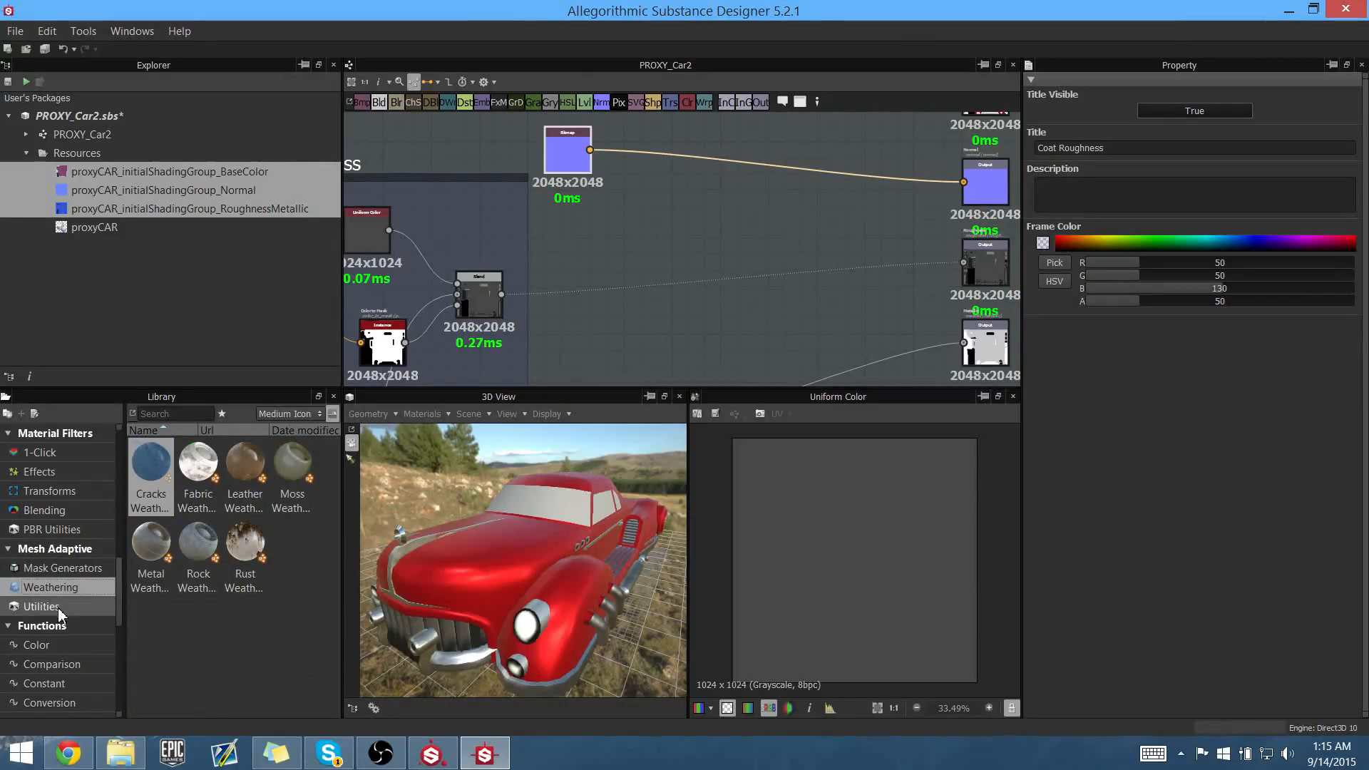
click(70, 573)
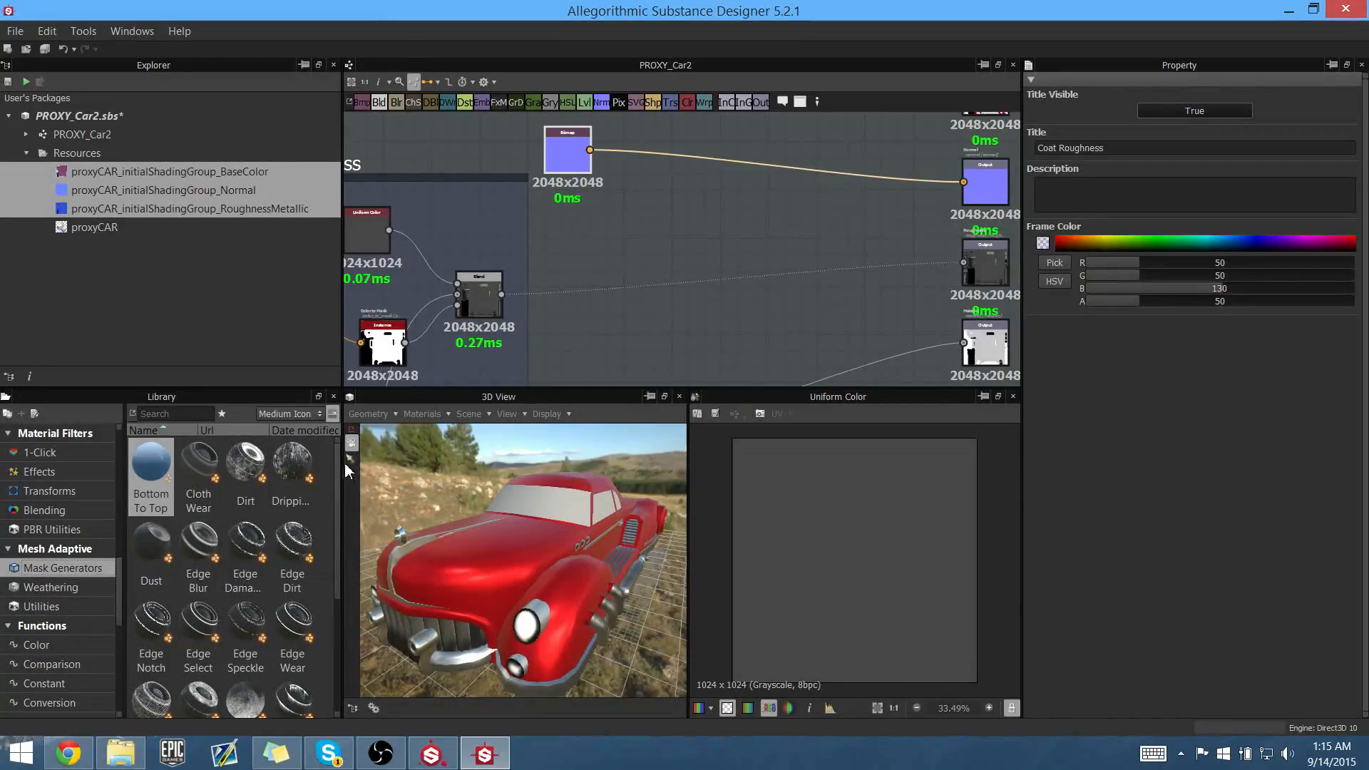
scroll(338, 483, down, 3)
click(25, 590)
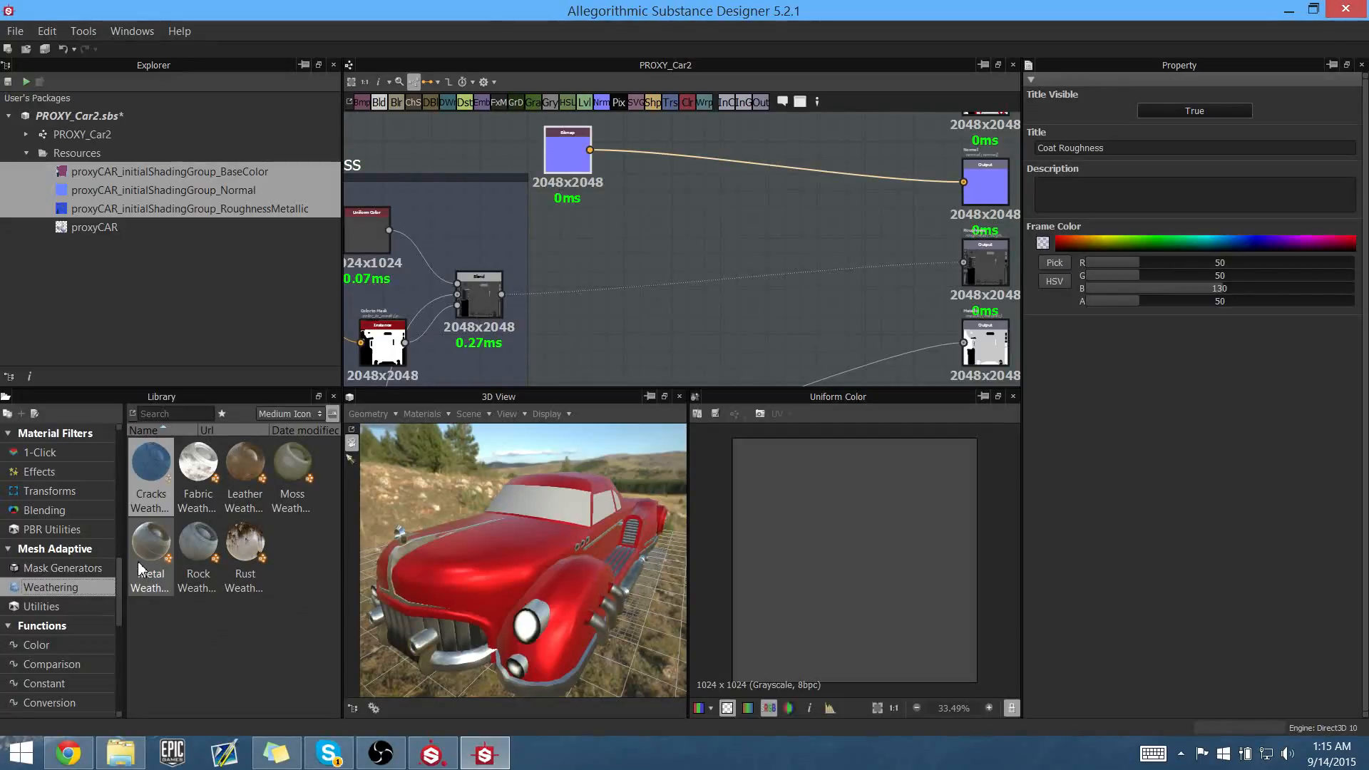
drag(146, 563, 755, 224)
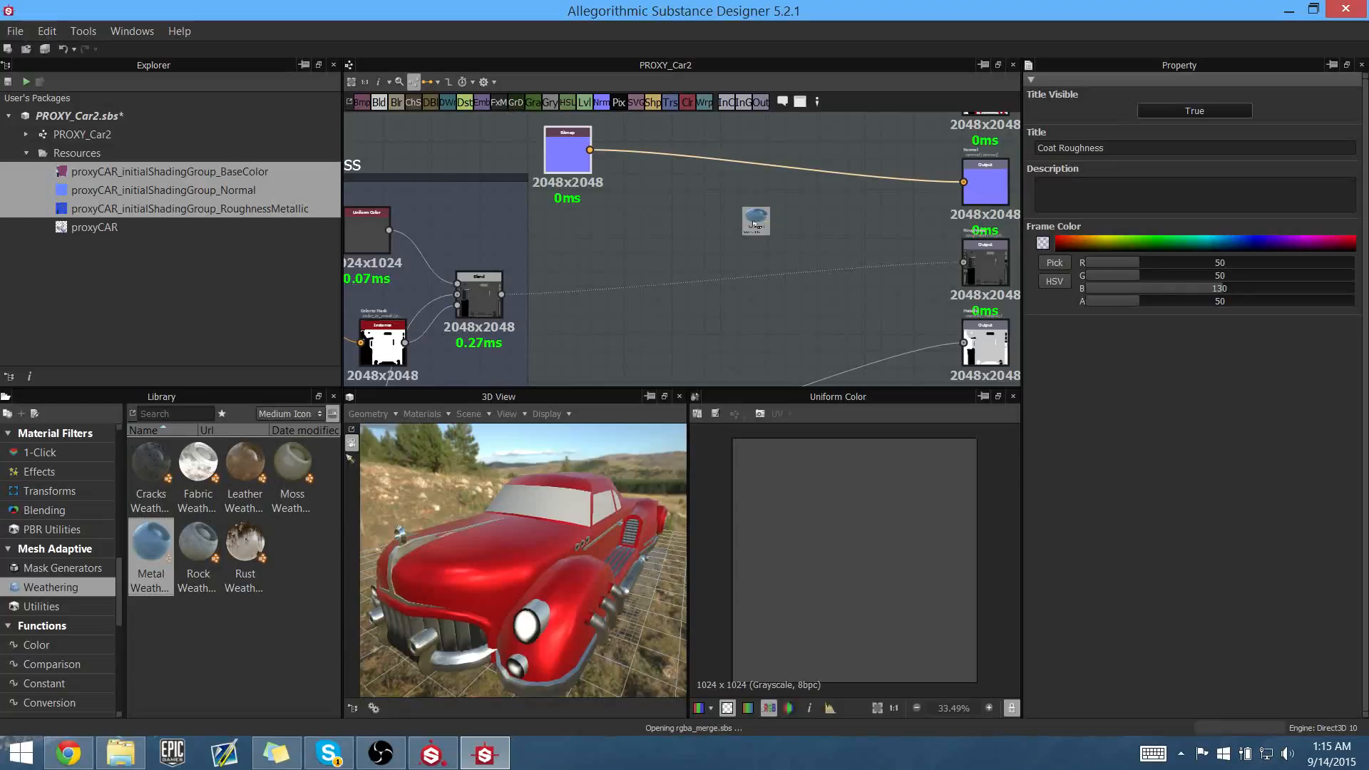
- Examine the Metal Weathering node's input and output connectors, including its ambient occlusion and height inputs
scroll(763, 235, up, 5)
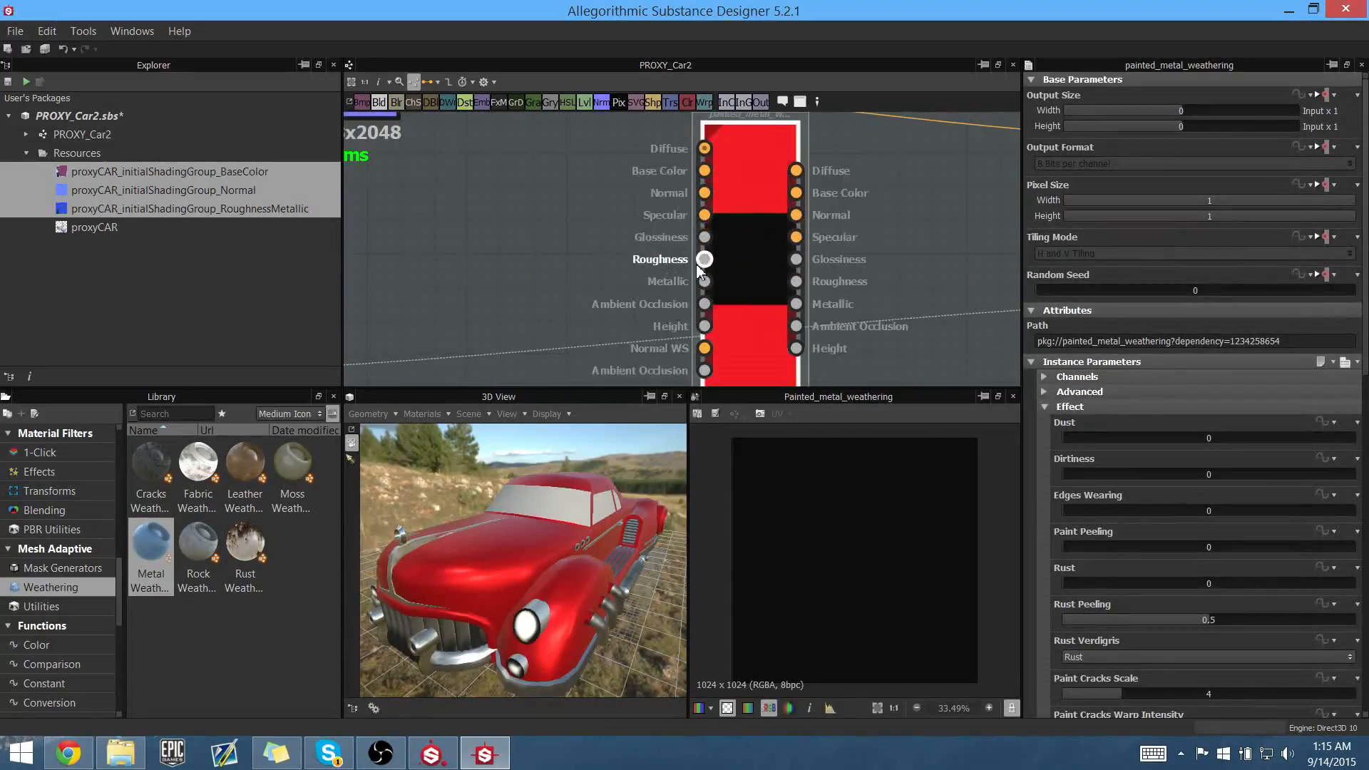
scroll(563, 265, down, 5)
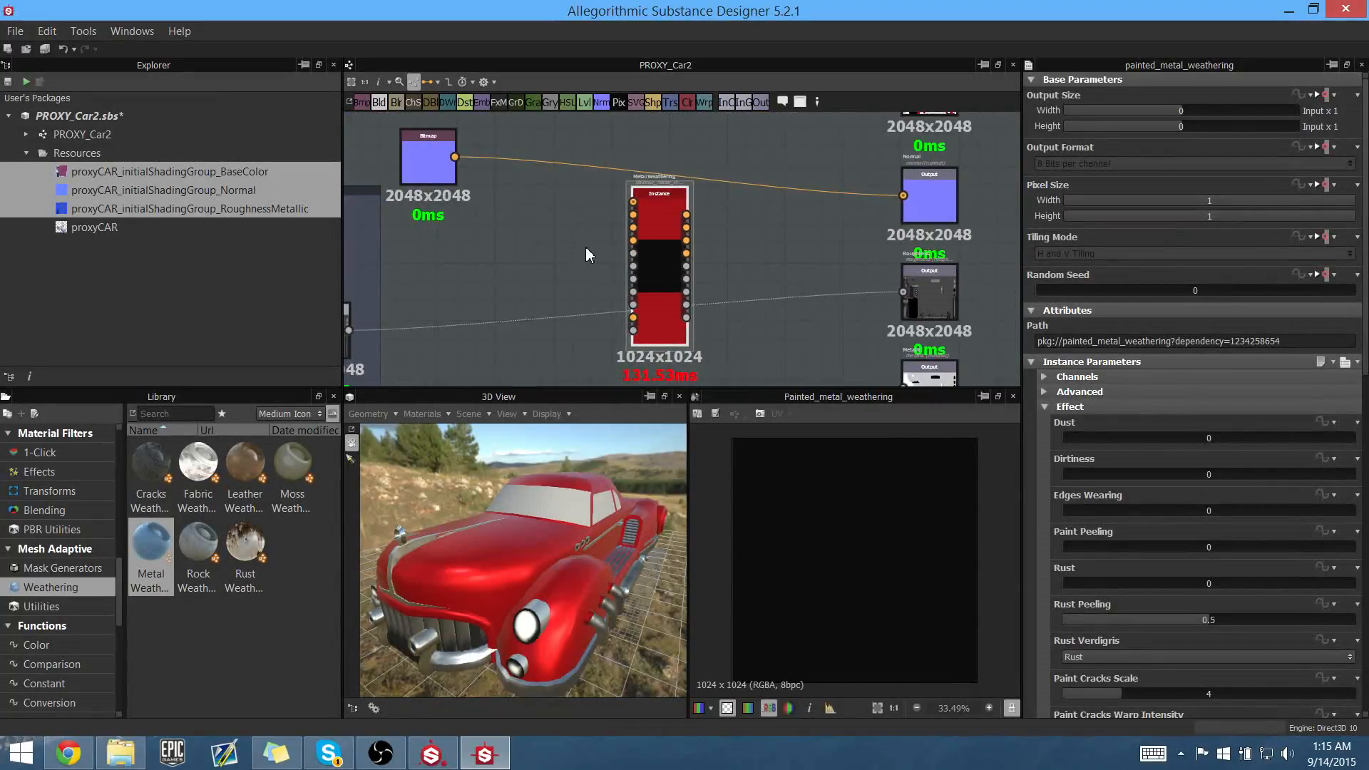
scroll(588, 246, up, 5)
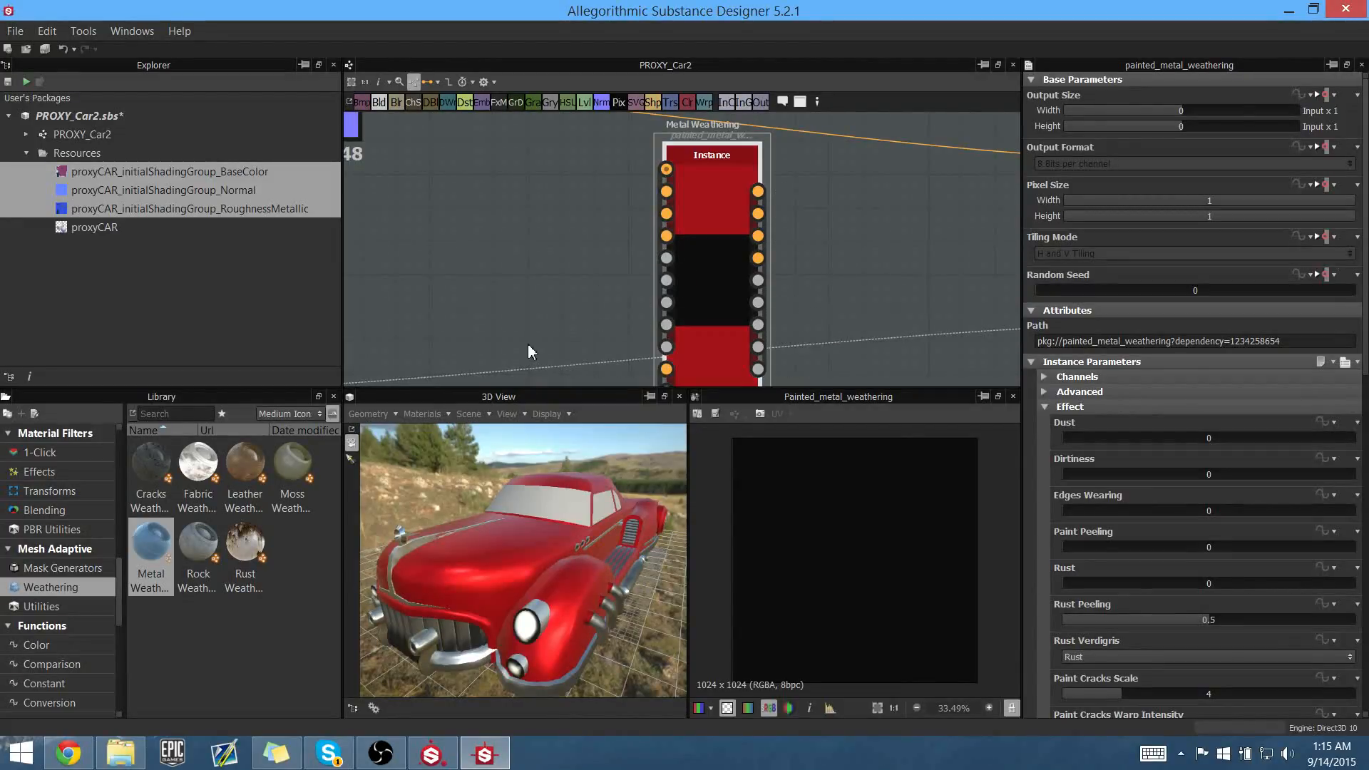
middle_drag(527, 343, 550, 322)
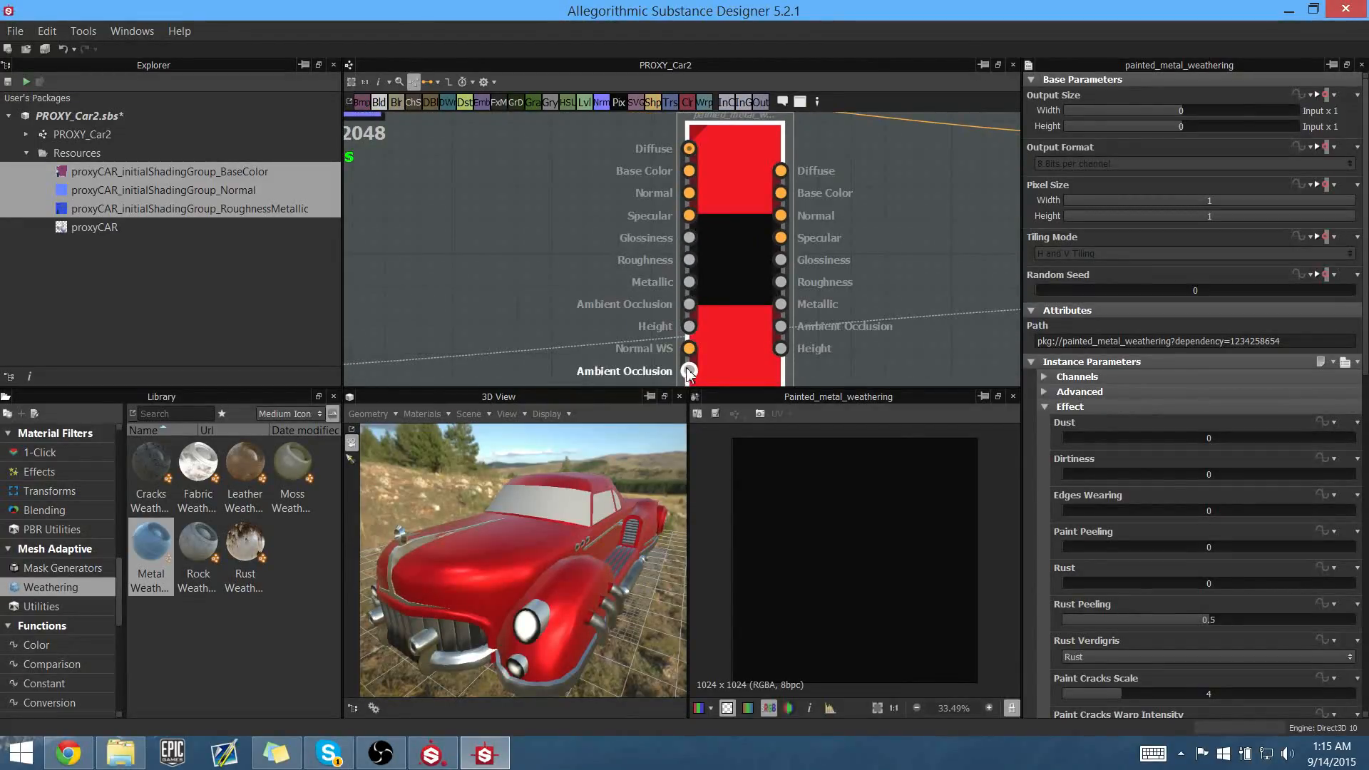
middle_drag(639, 330, 661, 305)
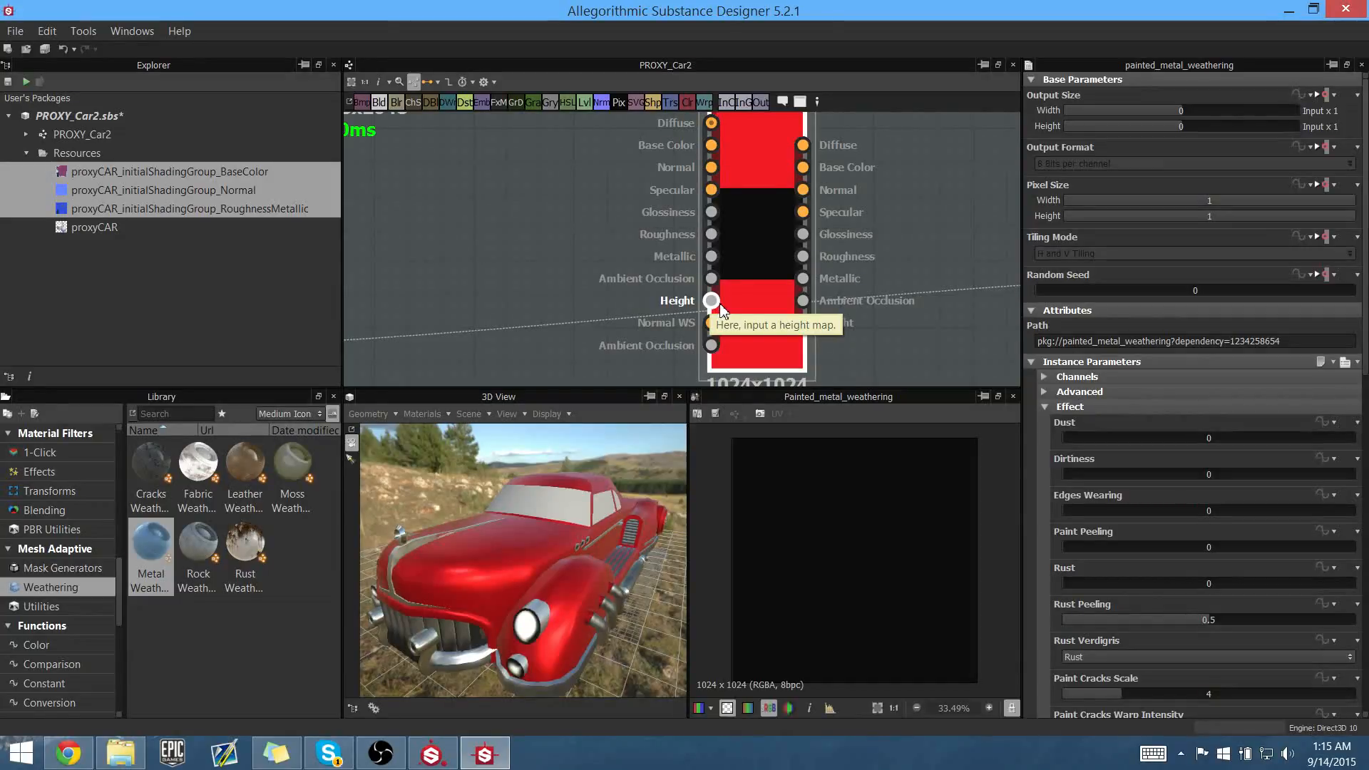
scroll(721, 308, down, 2)
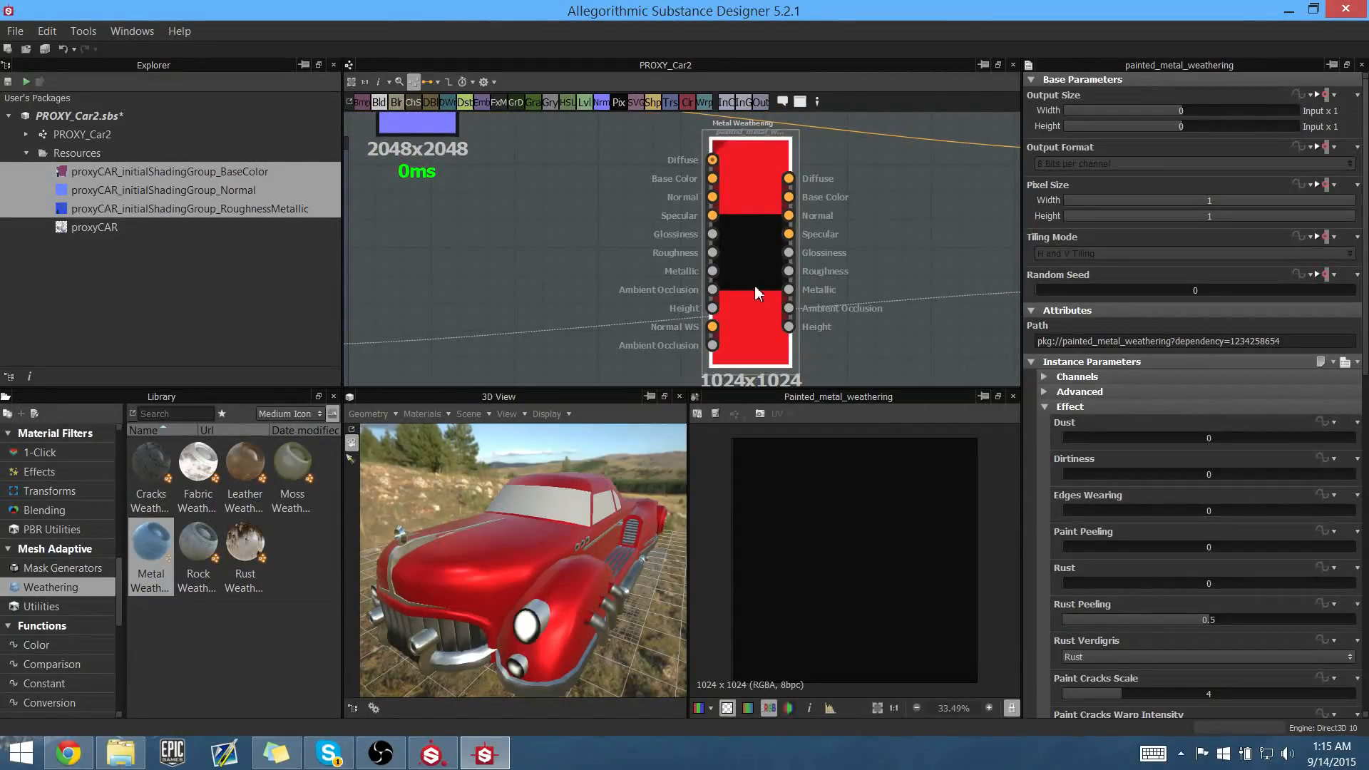
- Reposition the Metal Weathering node slightly closer to the output nodes and inspect the car from its side
drag(754, 284, 771, 263)
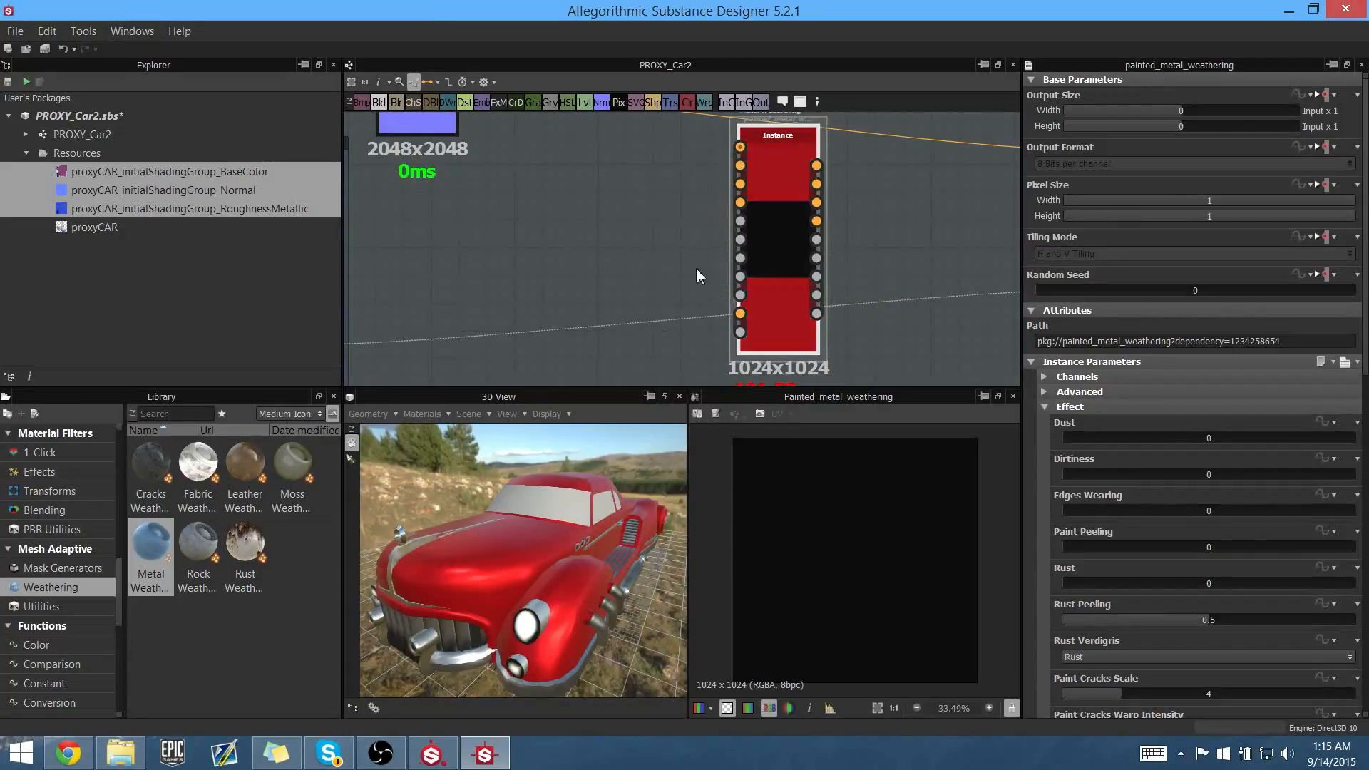
scroll(558, 229, down, 3)
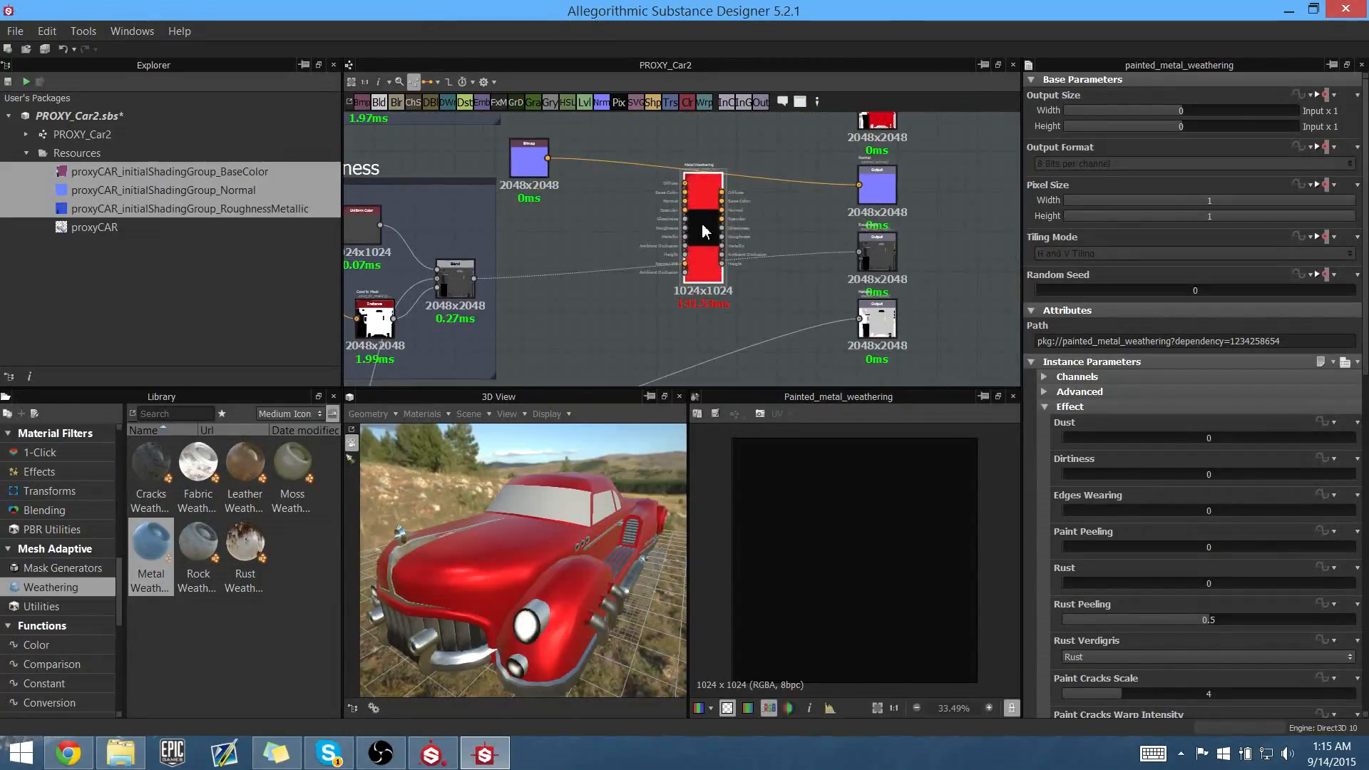
scroll(707, 262, up, 2)
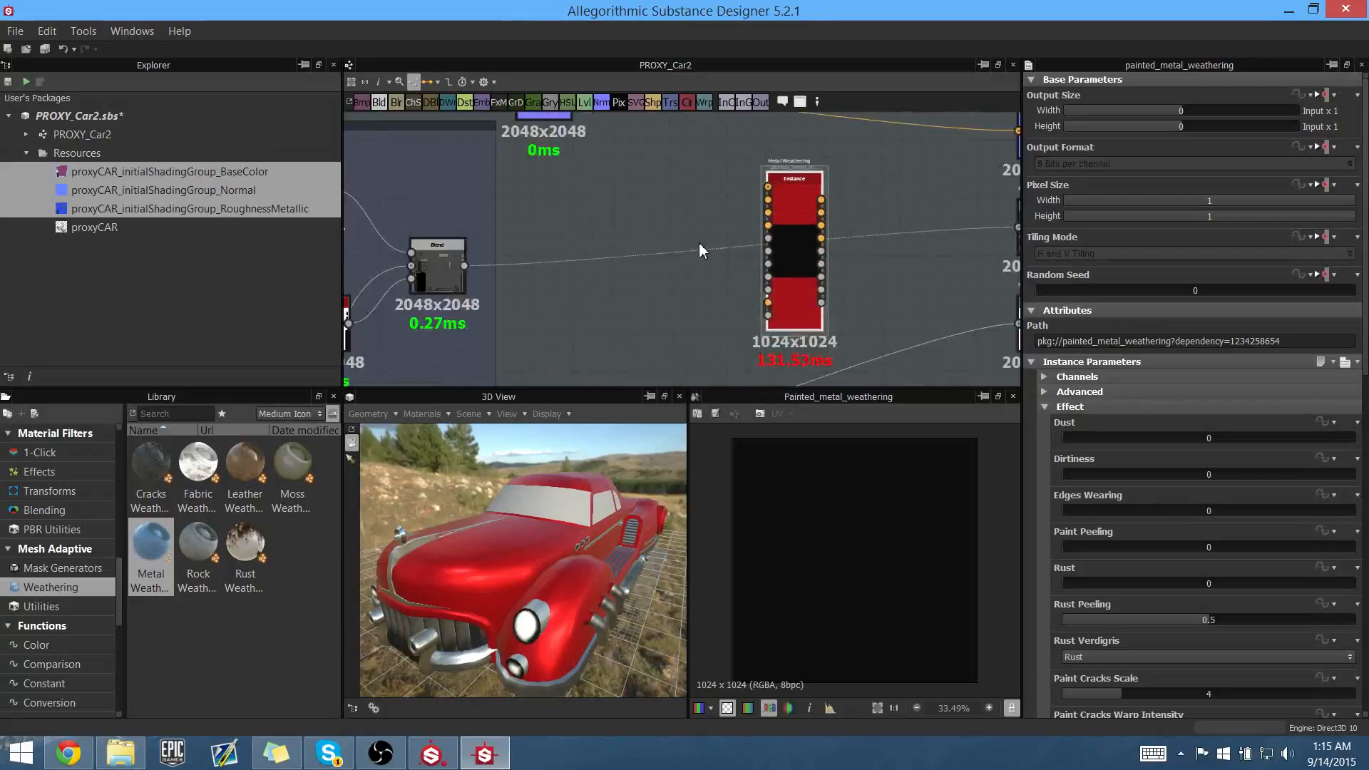
scroll(698, 250, up, 1)
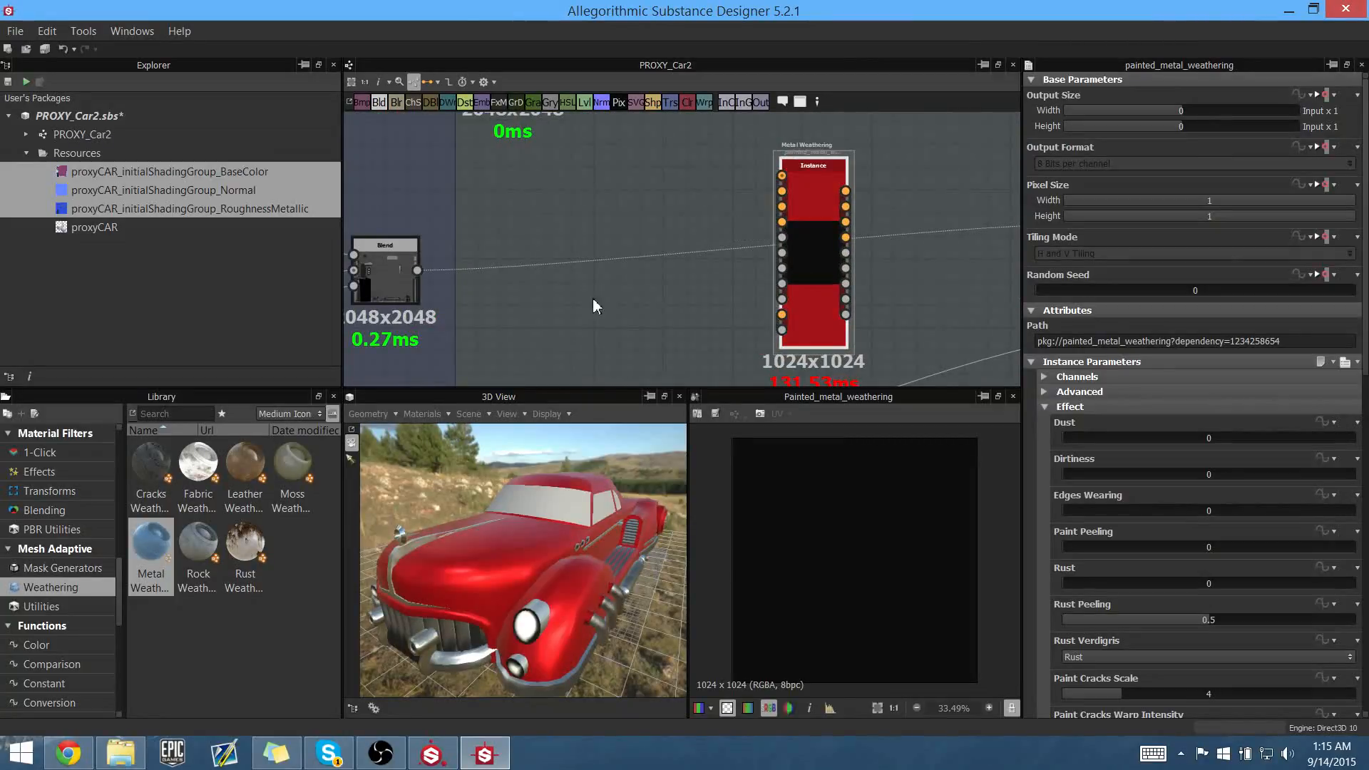
drag(566, 588, 639, 309)
scroll(641, 303, down, 4)
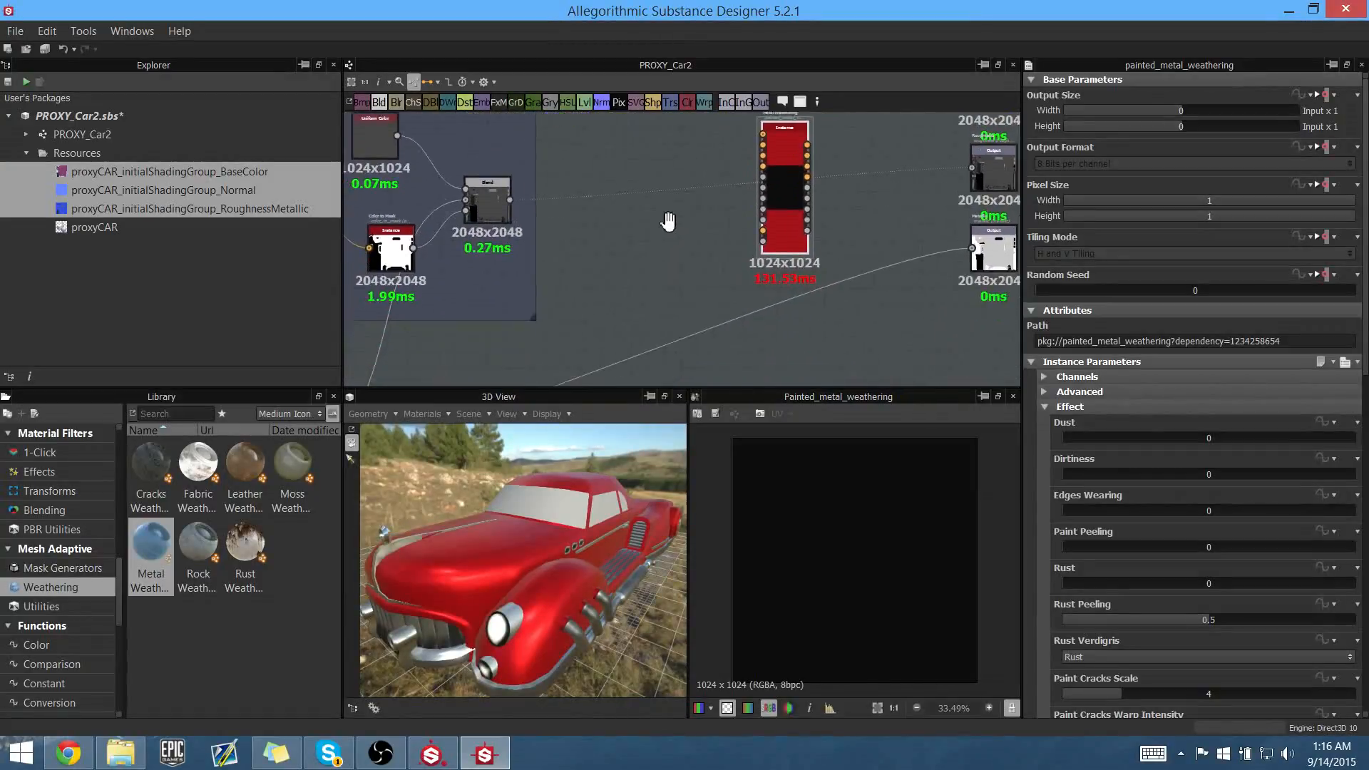
scroll(656, 229, up, 3)
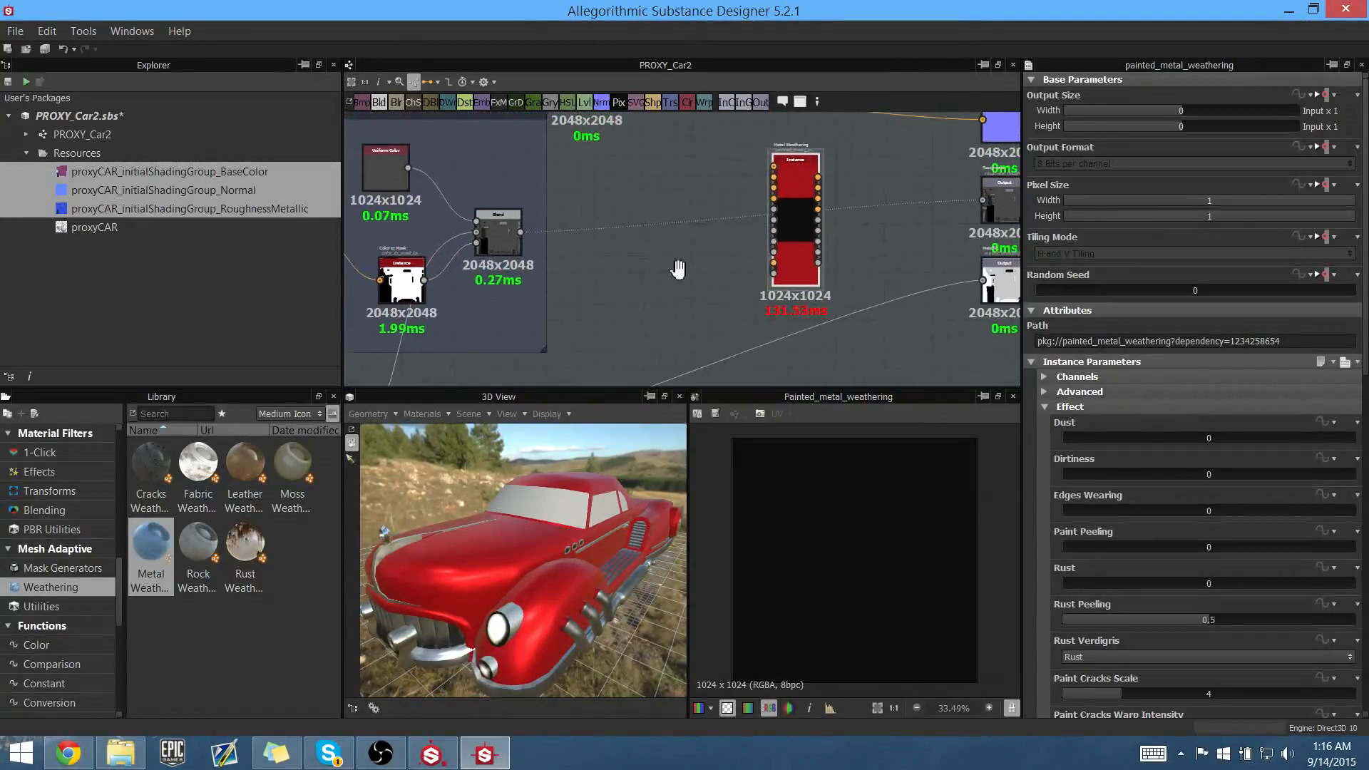